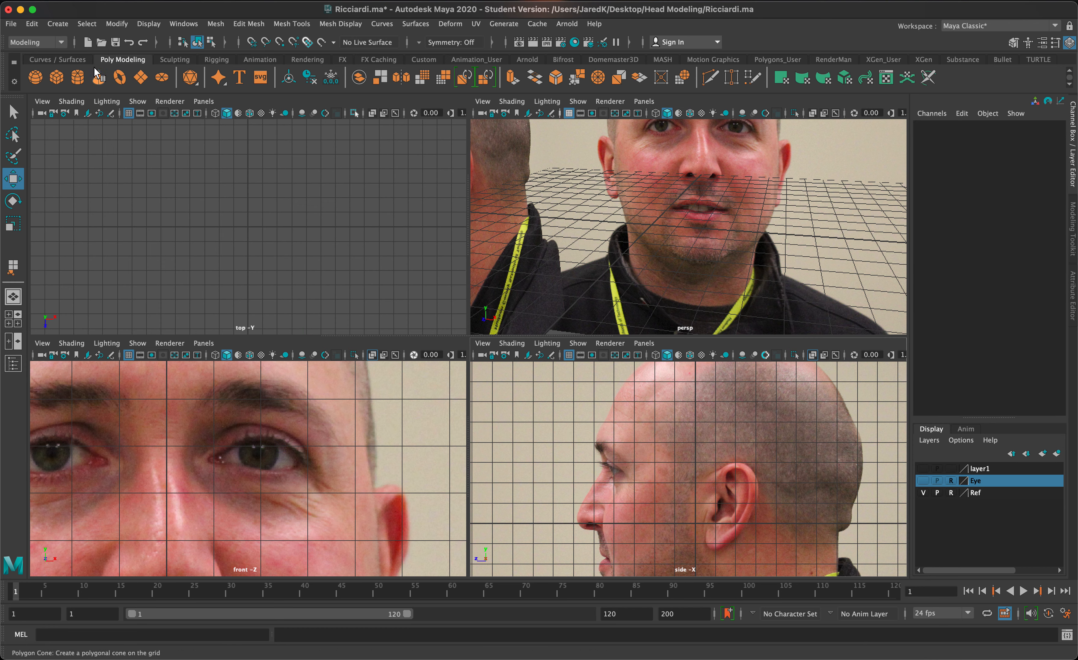
- Create a polygon cube and smooth it with one division
left_click(62, 77)
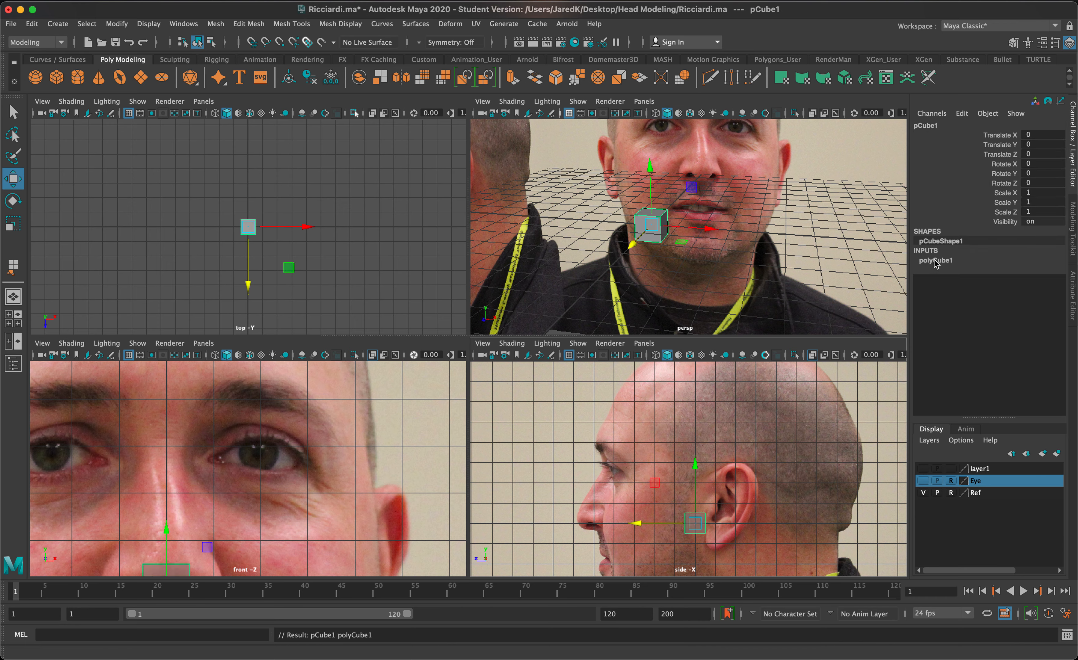
left_click(935, 261)
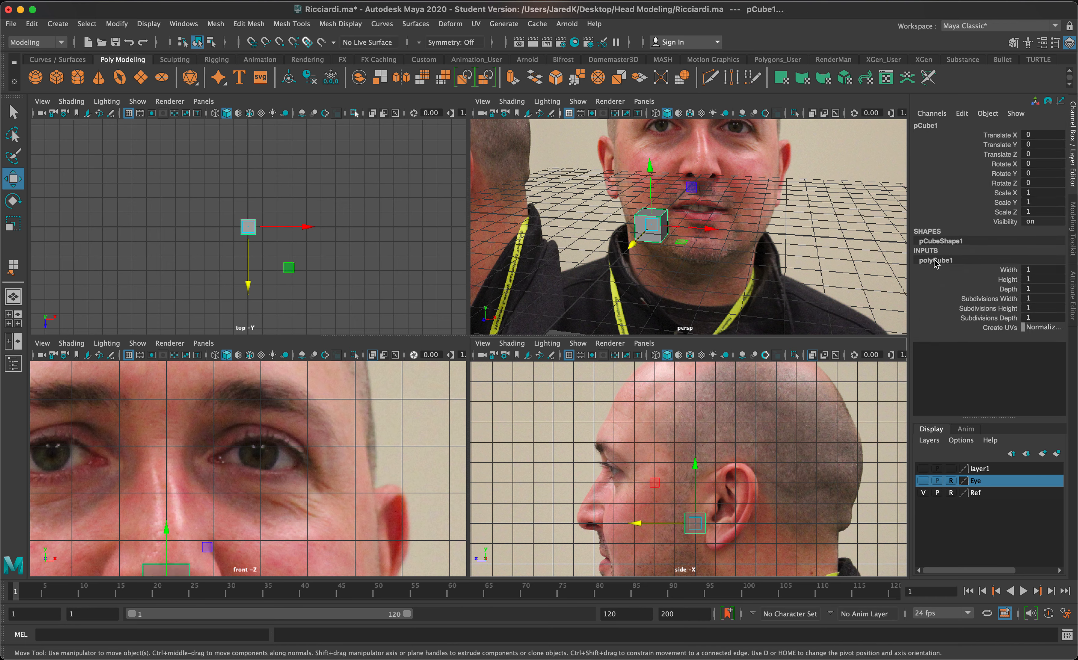
left_click(711, 266)
left_click(649, 223)
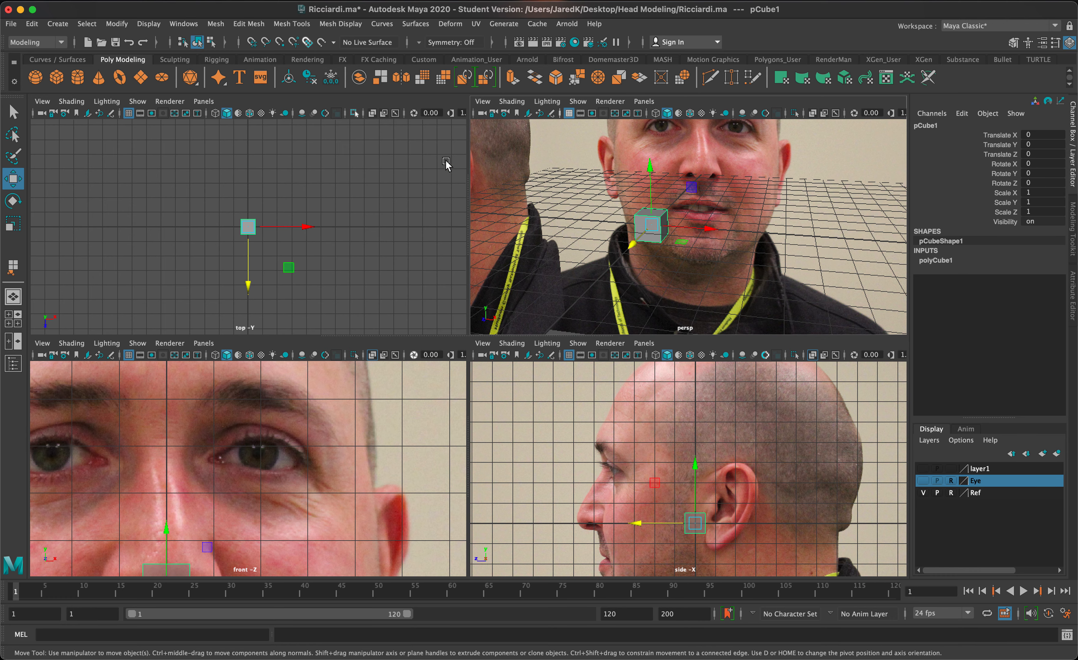
left_click(215, 24)
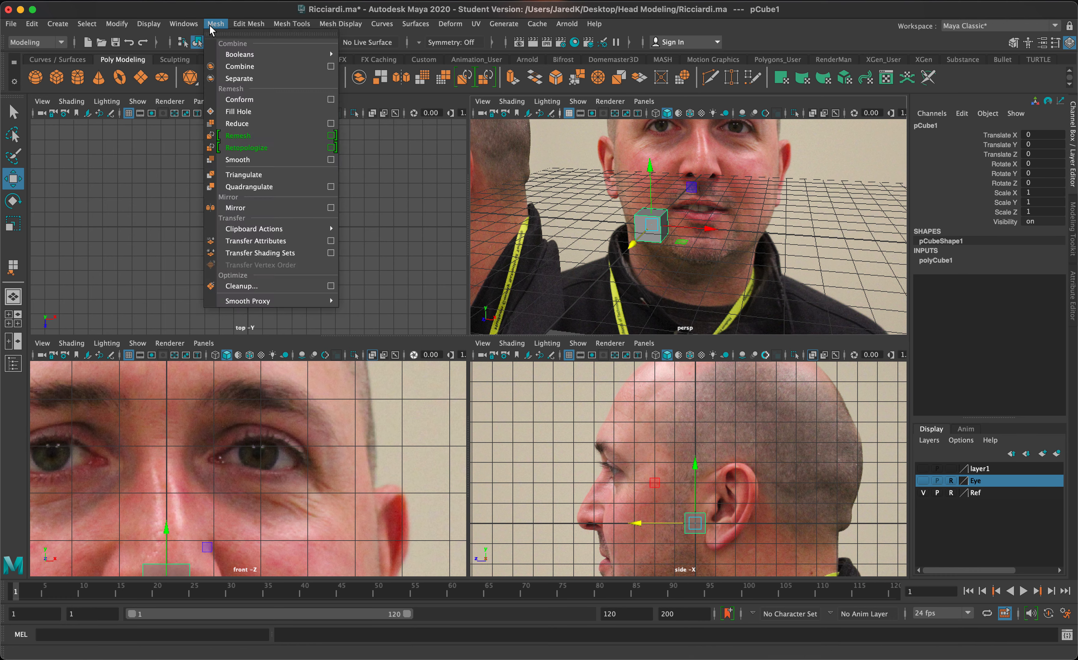
left_click(239, 160)
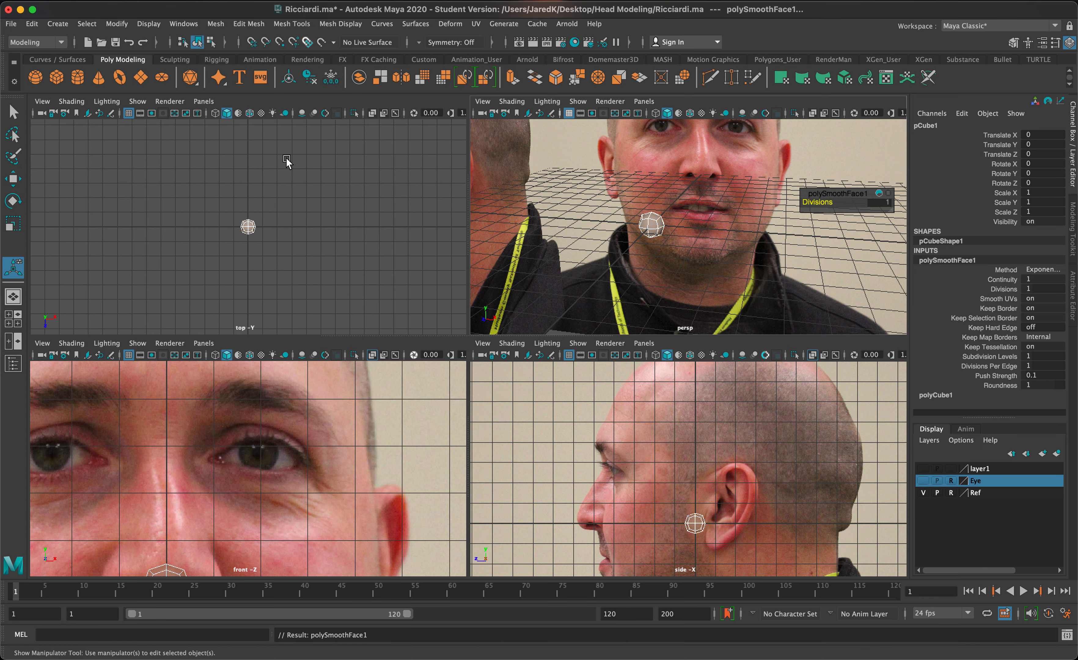
scroll(596, 232, "up", 5)
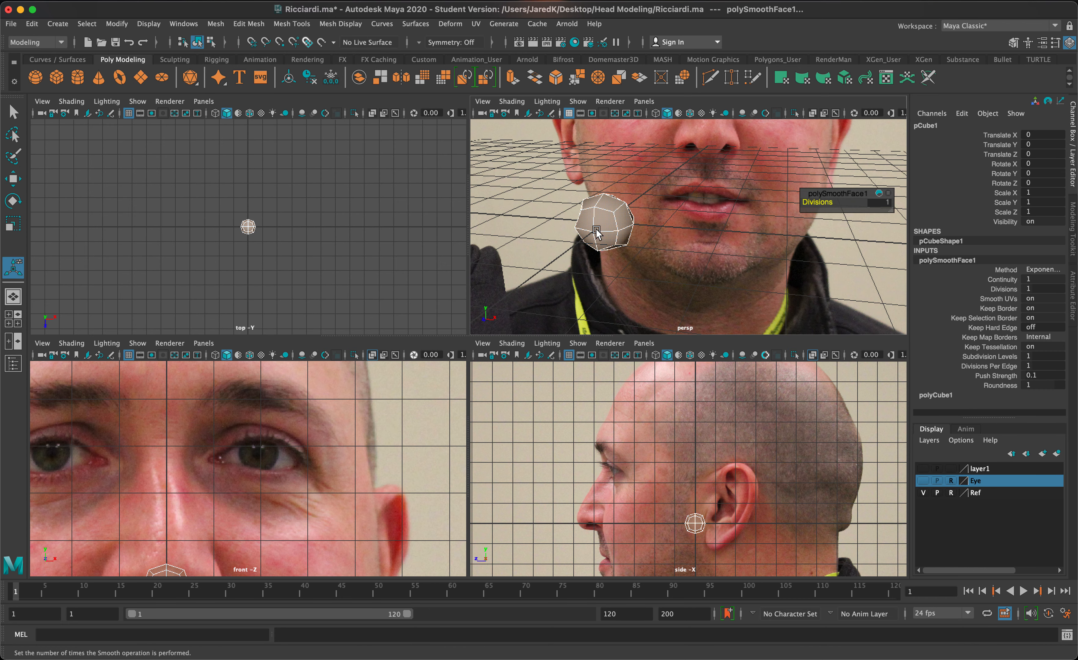
right_click_drag(594, 222, 626, 199)
left_click(606, 224)
- Scale the smoothed cube uniformly to about 10.69 so it matches the size of the head in the front reference
scroll(310, 398, "down", 6)
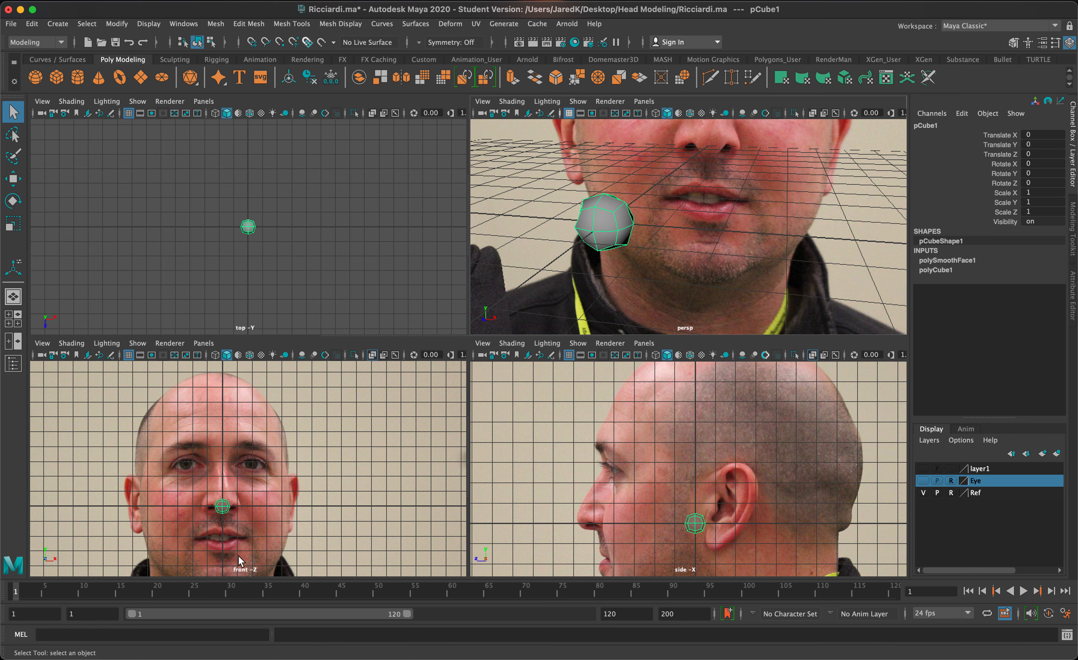
key("r")
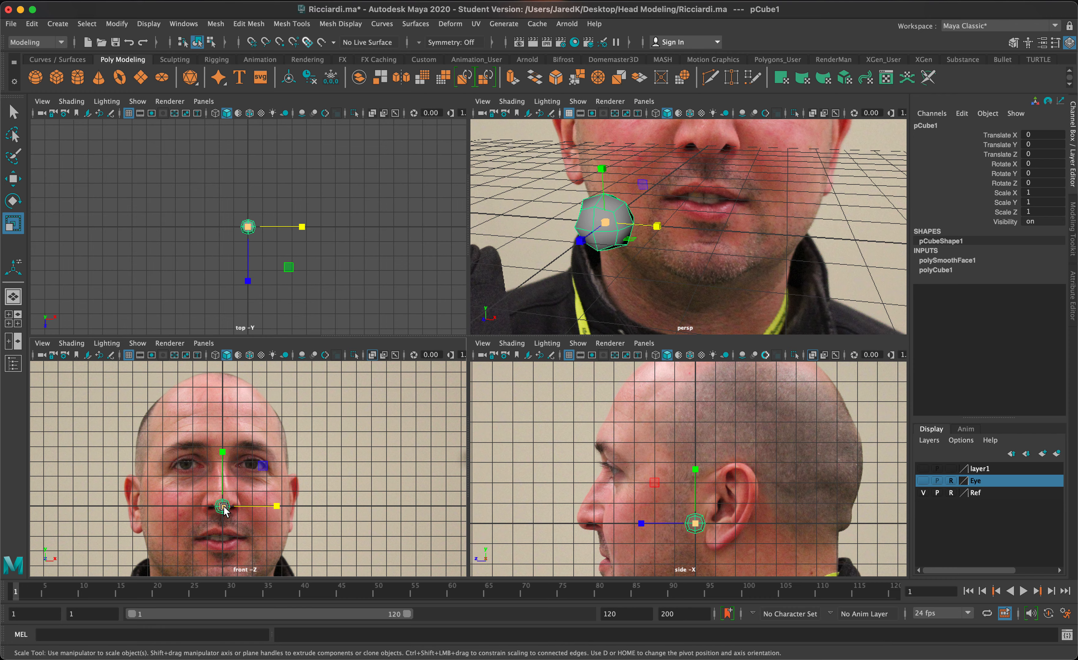
left_click_drag(224, 509, 350, 448)
left_click(601, 190)
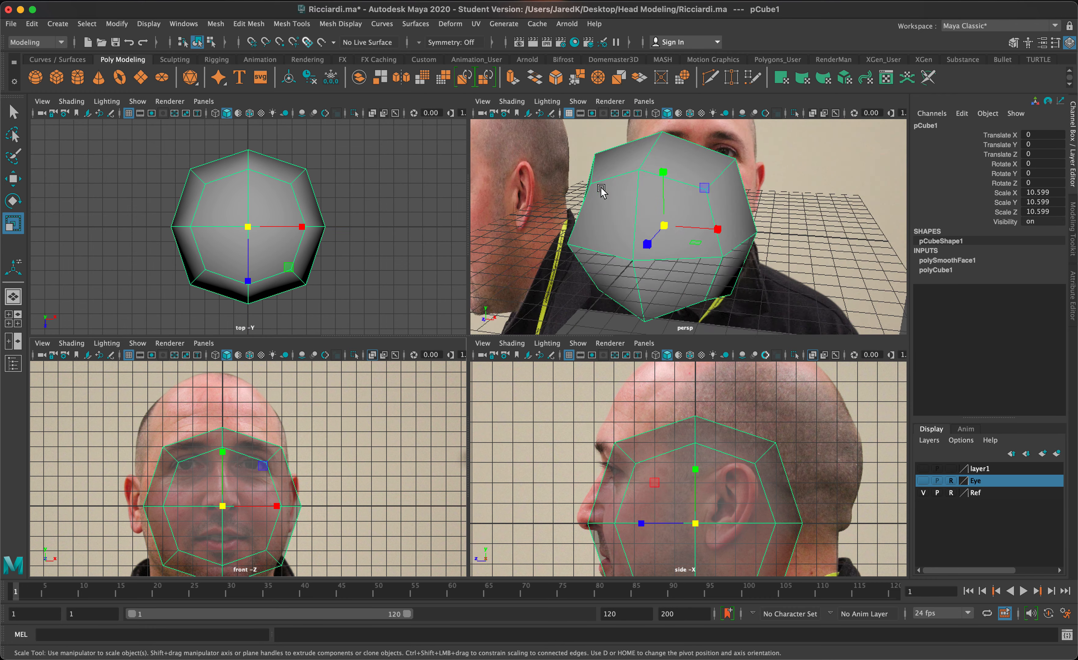
scroll(600, 191, "down", 4)
middle_click_drag(375, 500, 429, 469, "alt")
left_click_drag(272, 477, 279, 478)
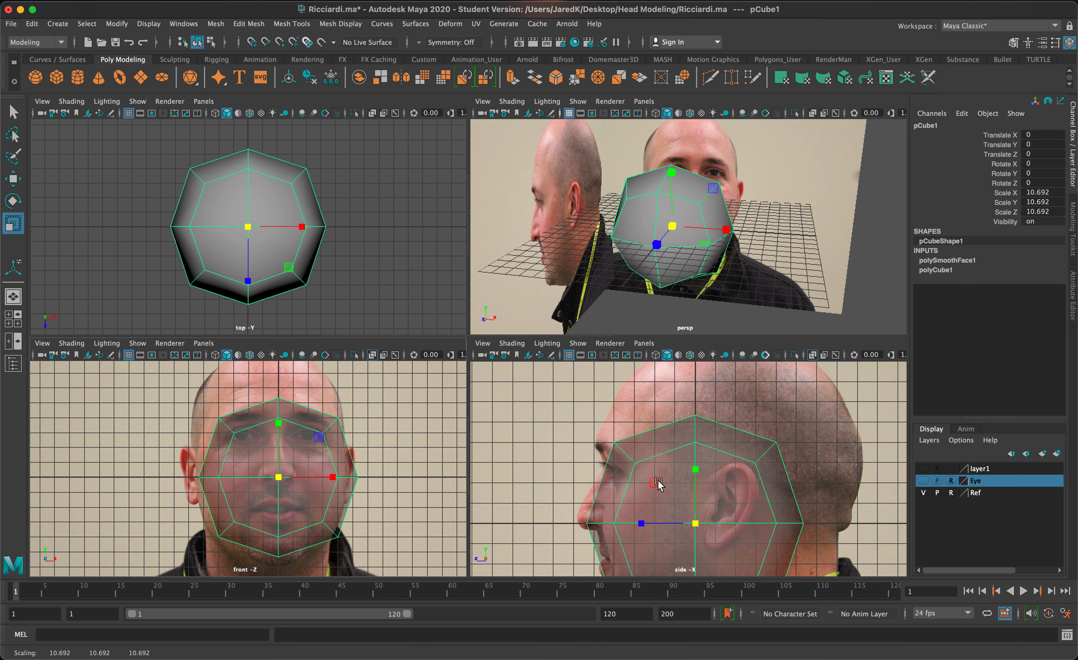
- Move the smoothed cube up and back over the side-view head, to about Y 2.49 and Z -1.69
key("w")
left_click_drag(695, 523, 727, 473)
scroll(697, 496, "down", 2)
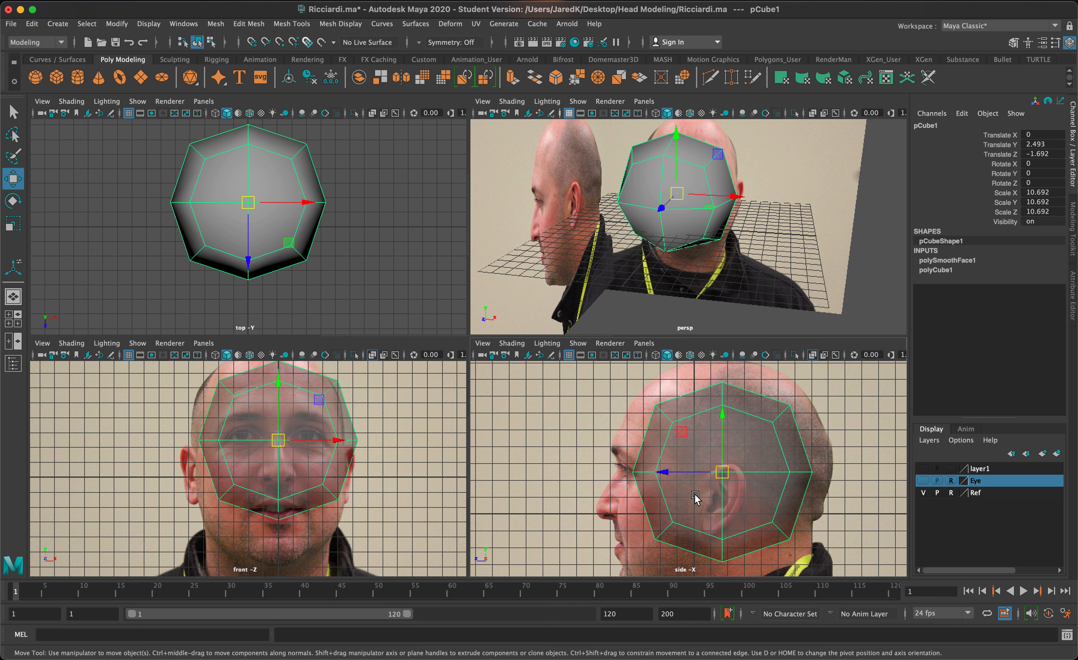
left_click(724, 417)
- Maximize the front view and switch the smoothed cube to vertex editing
key("space")
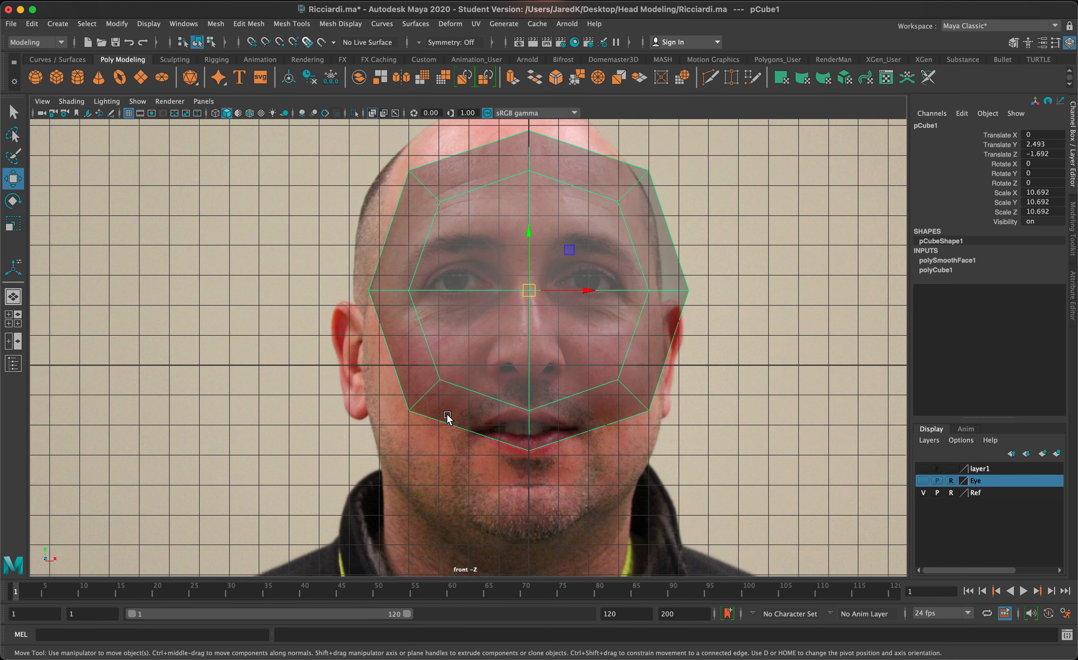
middle_click_drag(560, 354, 503, 440, "alt")
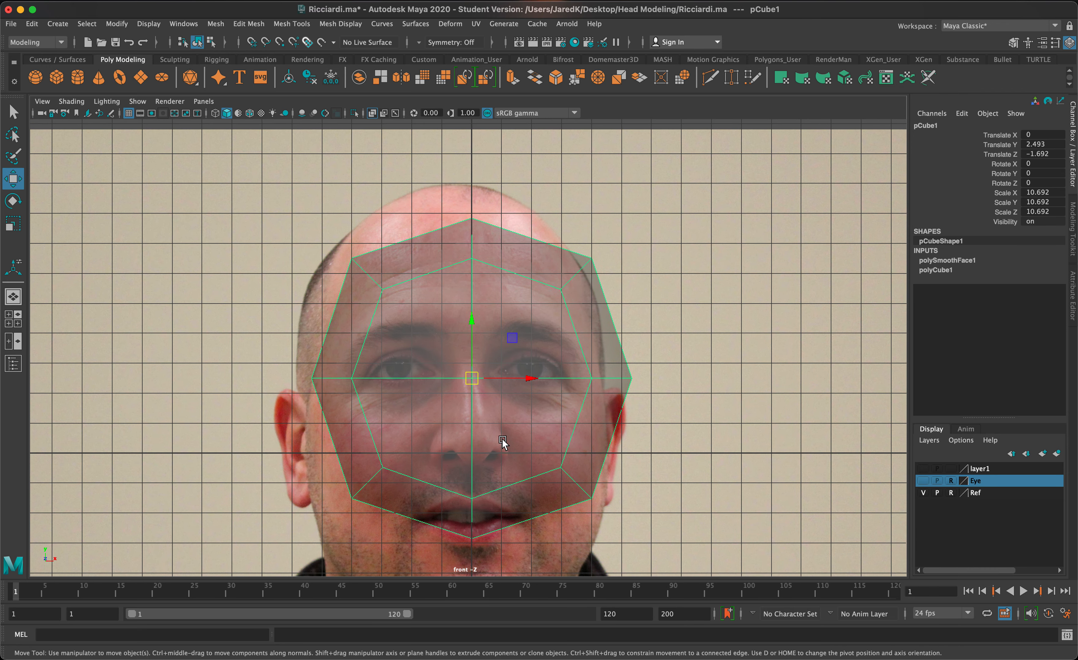
right_click_drag(526, 281, 469, 278)
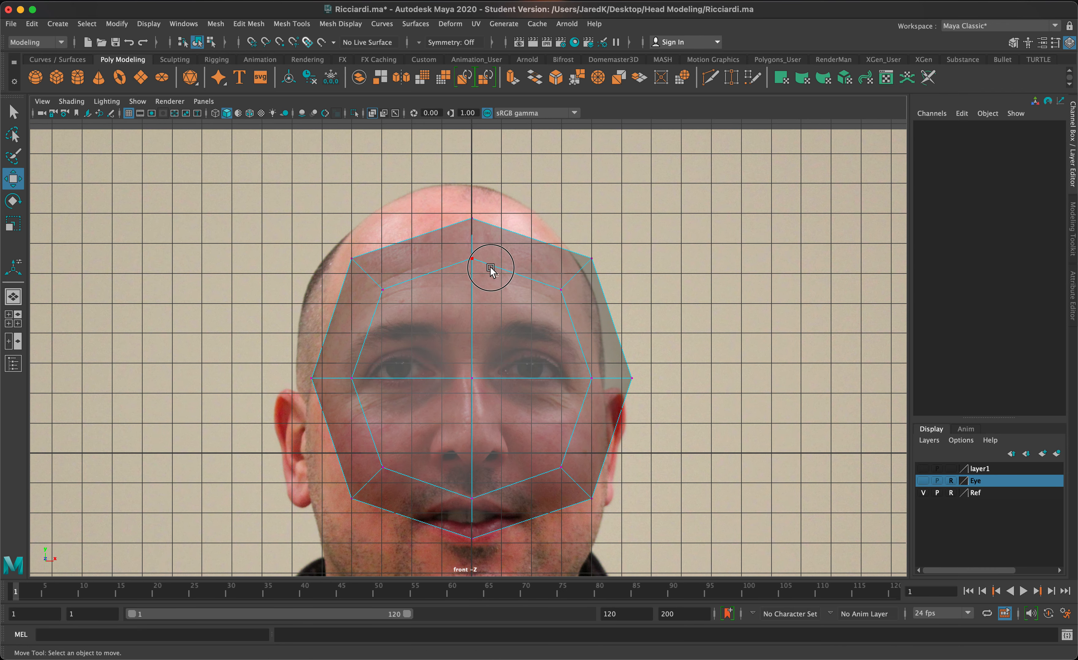
- Try raising the top centre vertices to the crown and pulling one side's upper and eye-level vertices inward to the head outline
left_click_drag(493, 265, 432, 191)
left_click_drag(466, 226, 473, 204)
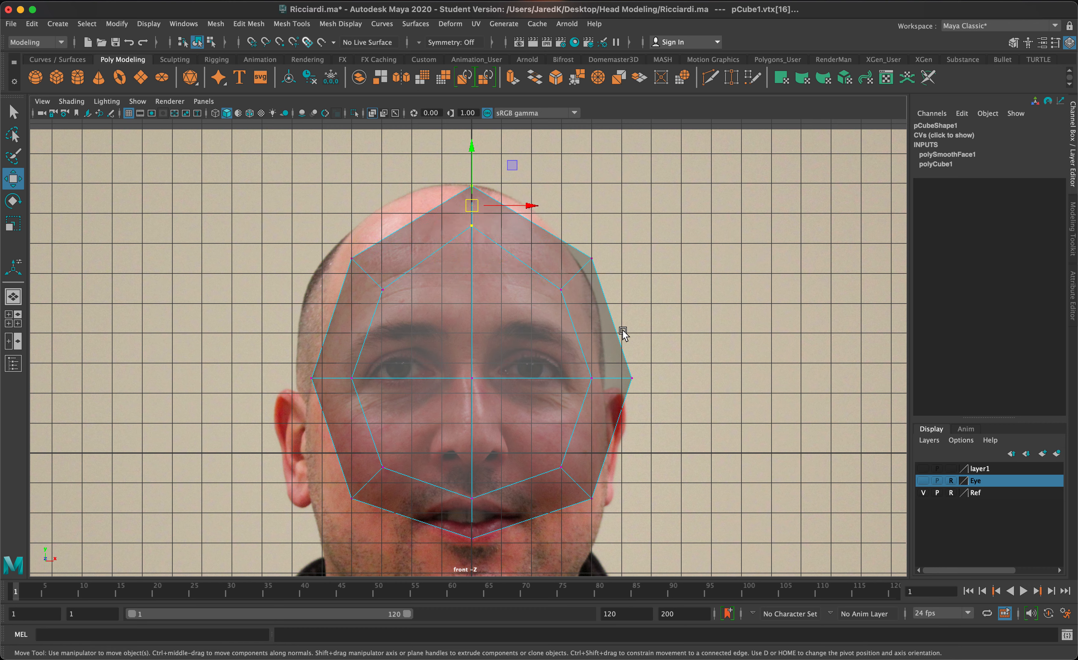
left_click_drag(623, 333, 531, 207)
left_click_drag(640, 274, 621, 273)
left_click_drag(664, 448, 571, 359)
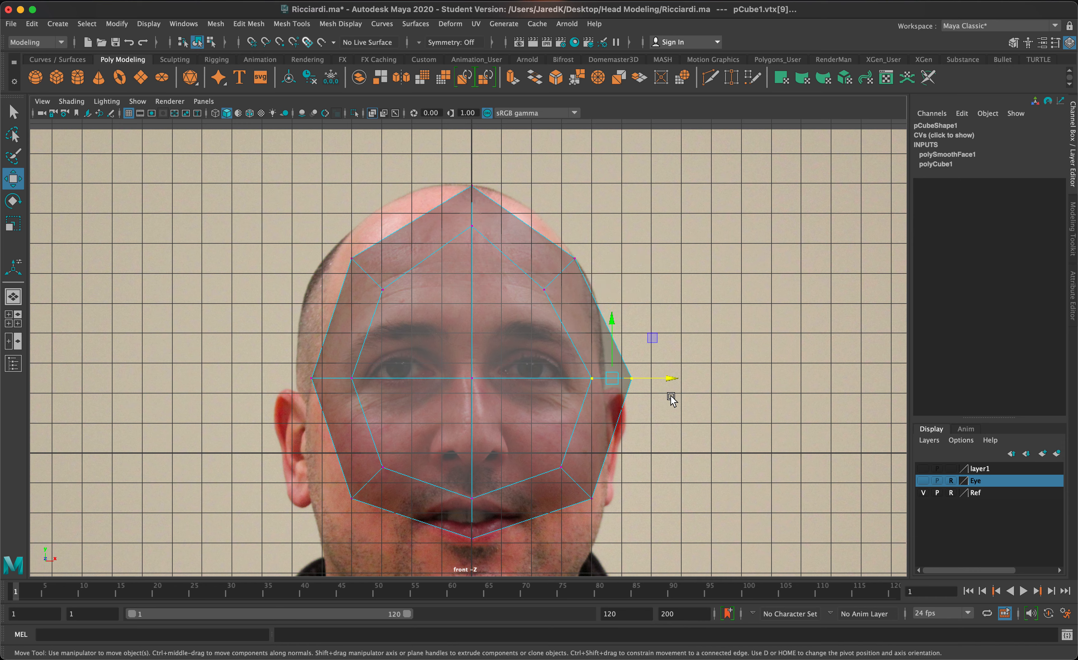
left_click_drag(669, 378, 640, 377)
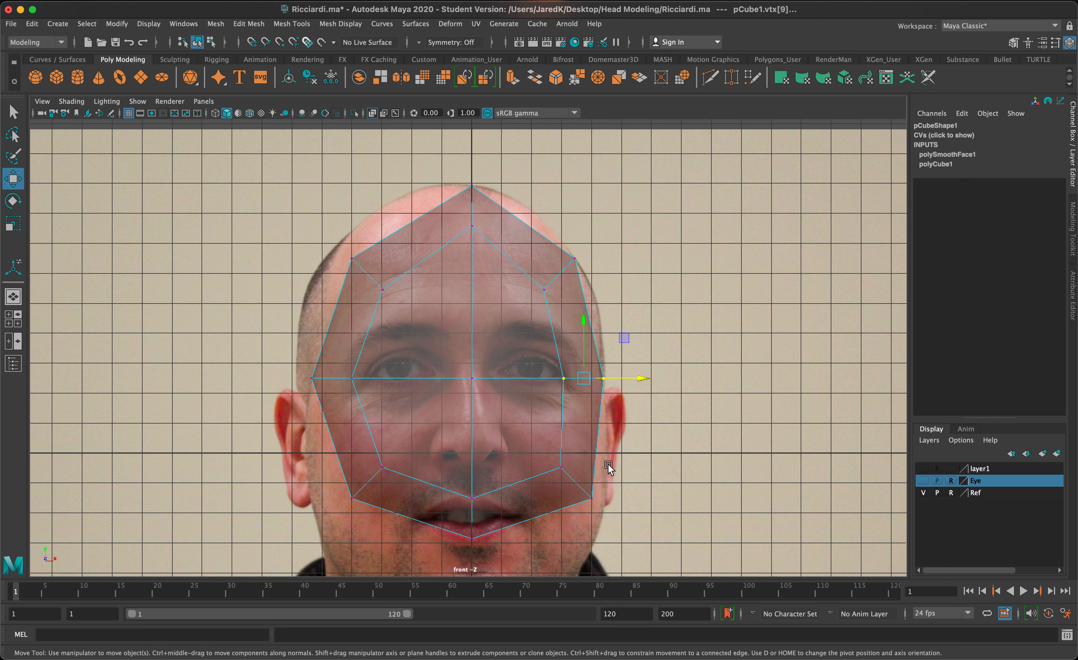
- Try lowering the bottom centre vertices to the chin and one side's lower vertices to the jawline
left_click_drag(604, 513, 526, 436)
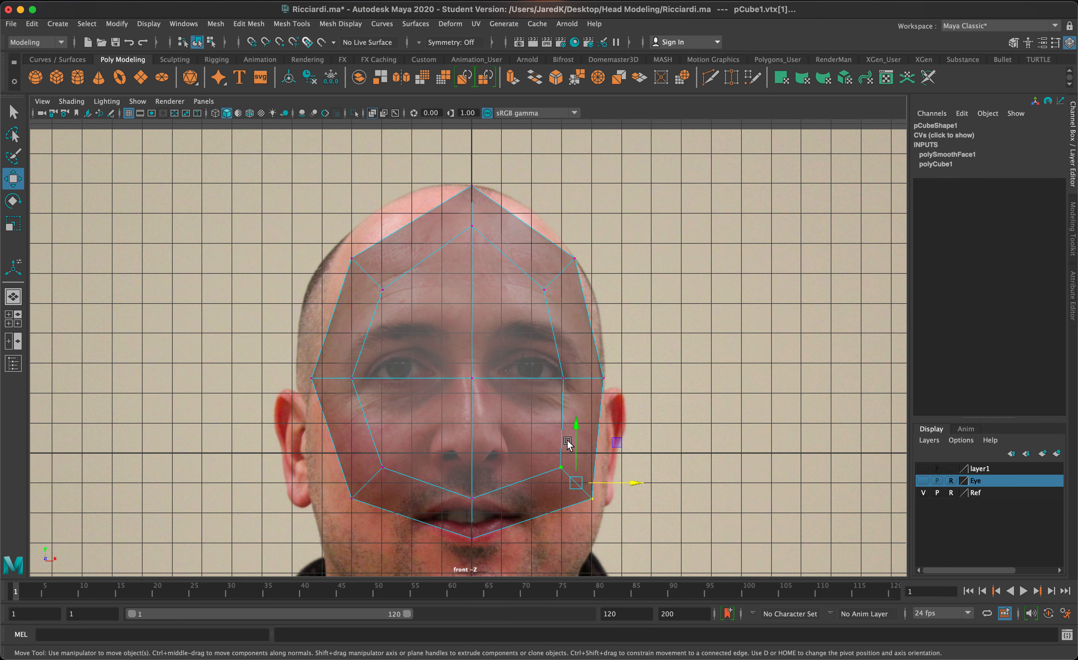
middle_click_drag(590, 445, 602, 341, "alt")
left_click_drag(518, 432, 582, 434)
left_click_drag(525, 325, 632, 407)
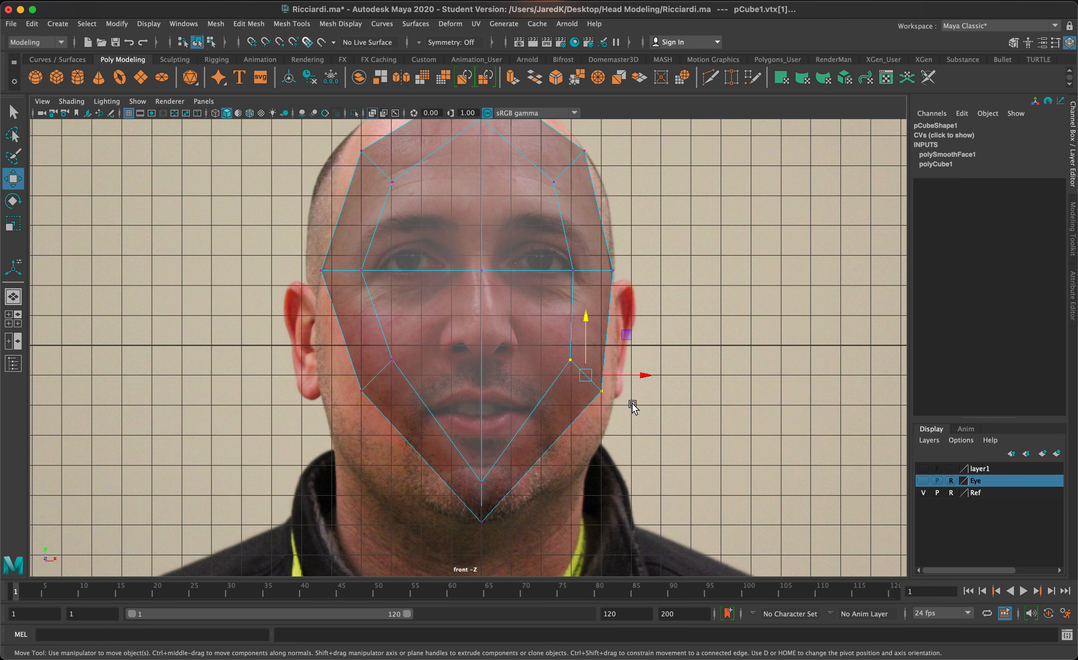
left_click_drag(580, 375, 571, 440)
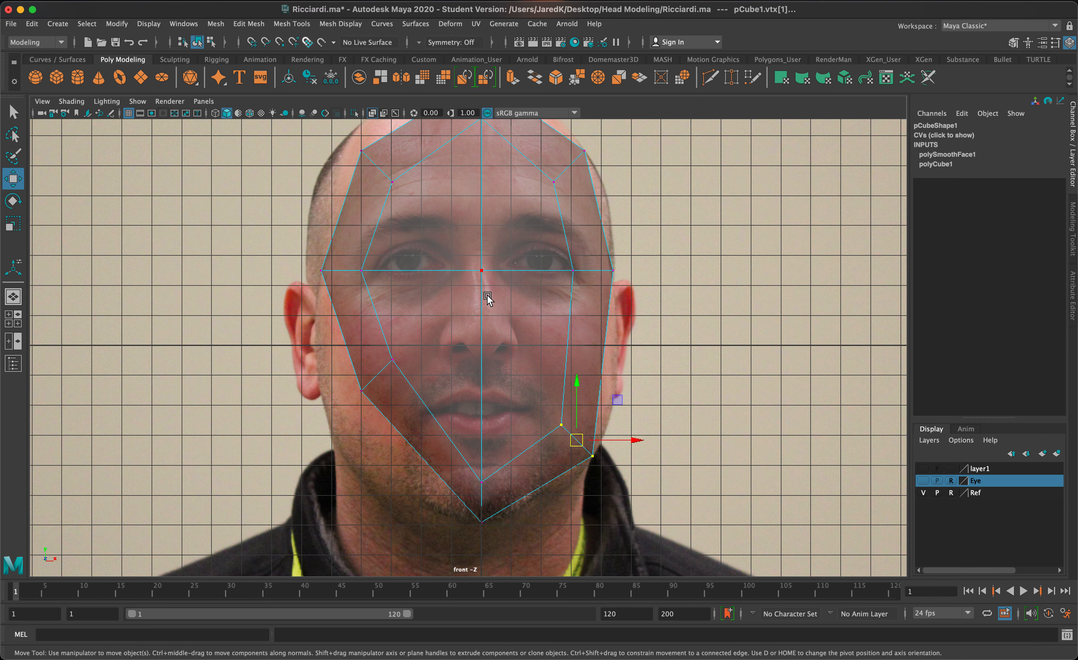
- Undo all the one-sided vertex moves back to the original smoothed shape
key("ctrl+z")
key("ctrl+z")
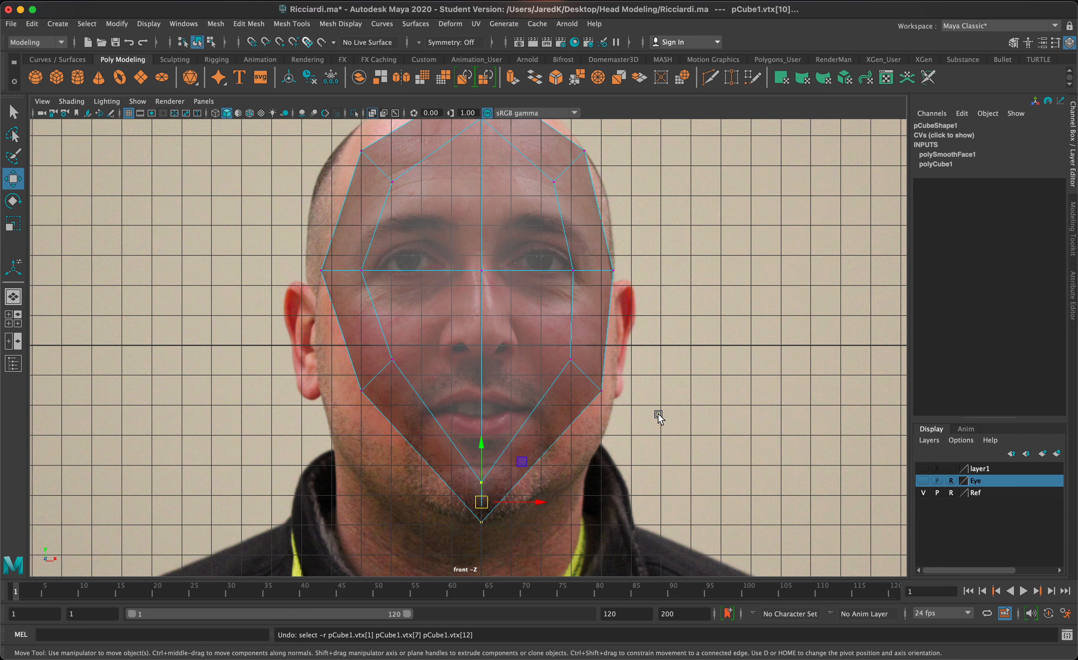
left_click_drag(627, 417, 345, 339)
middle_click_drag(742, 325, 756, 395, "alt")
key("ctrl+z")
key("ctrl+z")
key("ctrl+z")
key("ctrl+z")
key("ctrl+z")
key("ctrl+z")
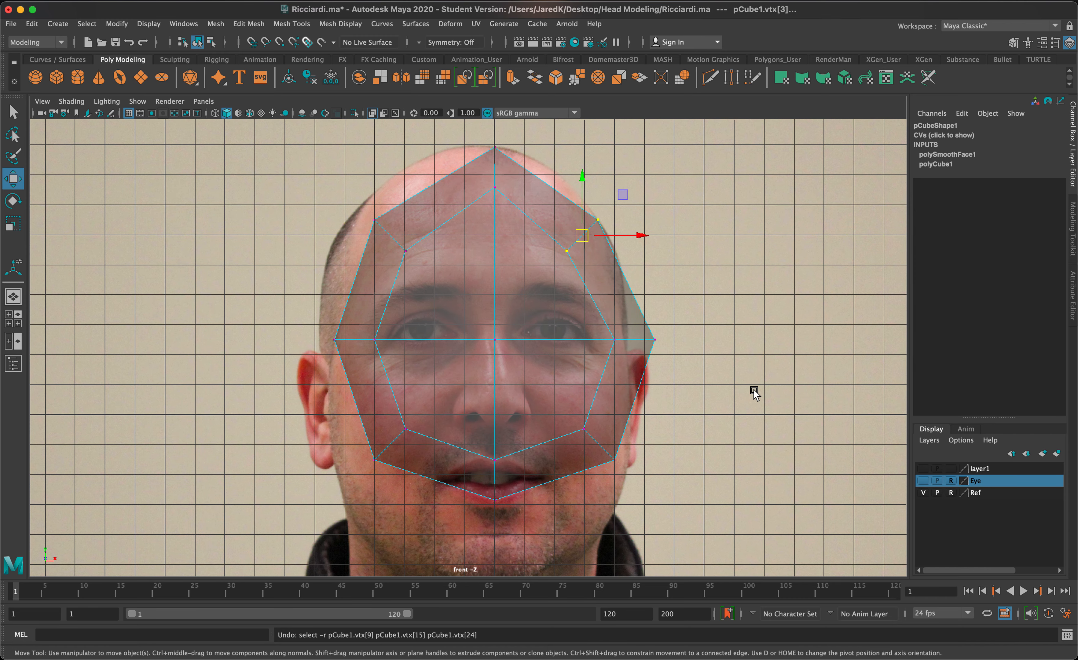
key("ctrl+z")
key("ctrl+z")
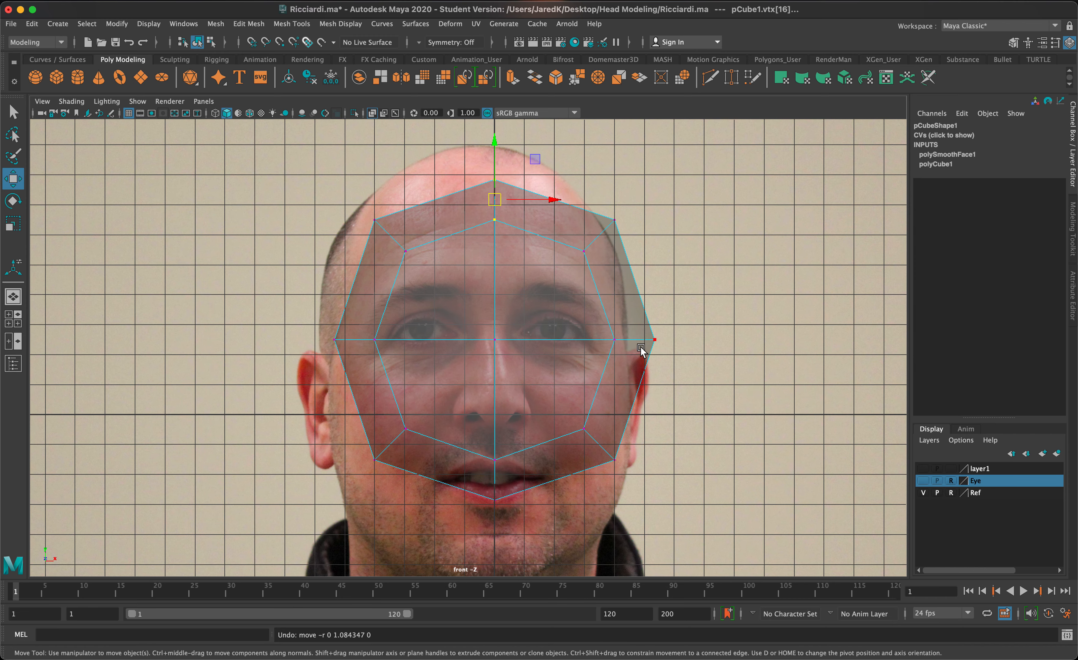
- Raise the top centre vertices to the crown of the head and set symmetry to Object X
left_click_drag(496, 144, 504, 114)
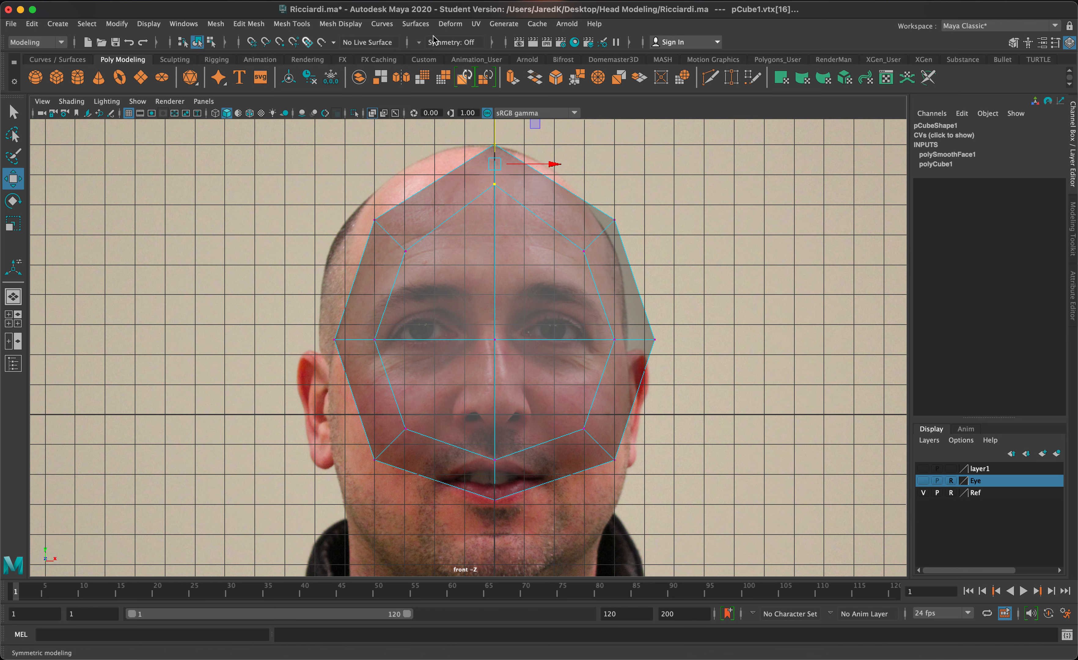
left_click(419, 43)
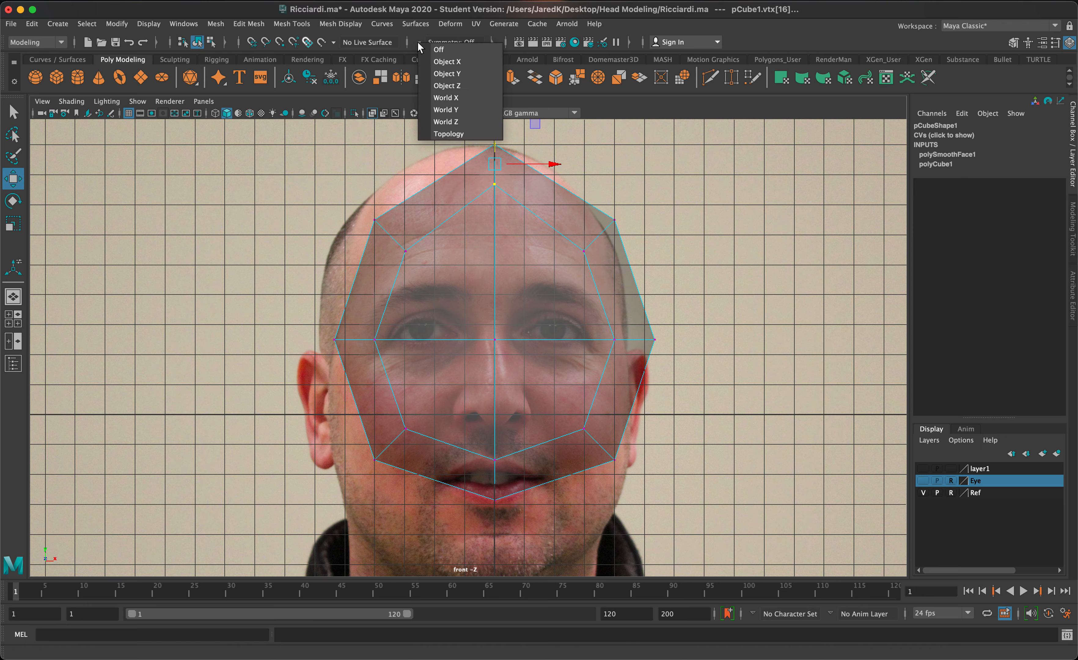
left_click(455, 62)
- Symmetrically move the upper corner vertices in and up, and the eye-level side vertices inward to the edge of the head
left_click(631, 287)
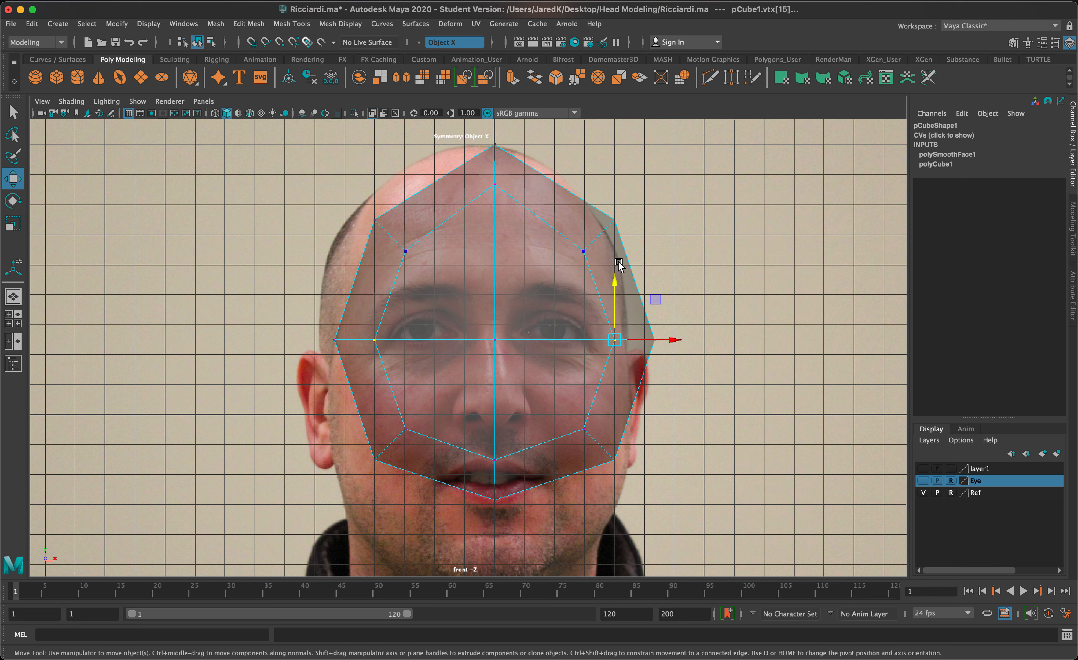
left_click(611, 244)
left_click_drag(666, 292, 578, 175)
left_click_drag(603, 239, 572, 220)
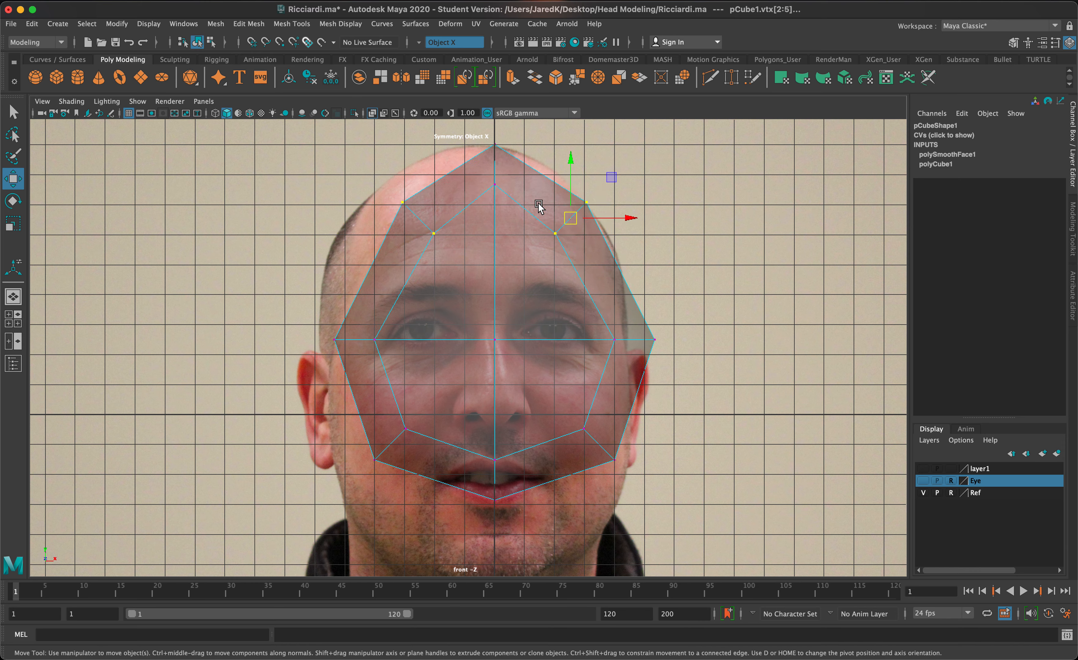
left_click_drag(662, 366, 579, 316)
left_click_drag(637, 343, 611, 343)
- Symmetrically lower the lower corner vertices to the jaw, and pull the bottom centre vertices down to the chin
left_click_drag(634, 513, 563, 409)
left_click_drag(599, 448, 600, 500)
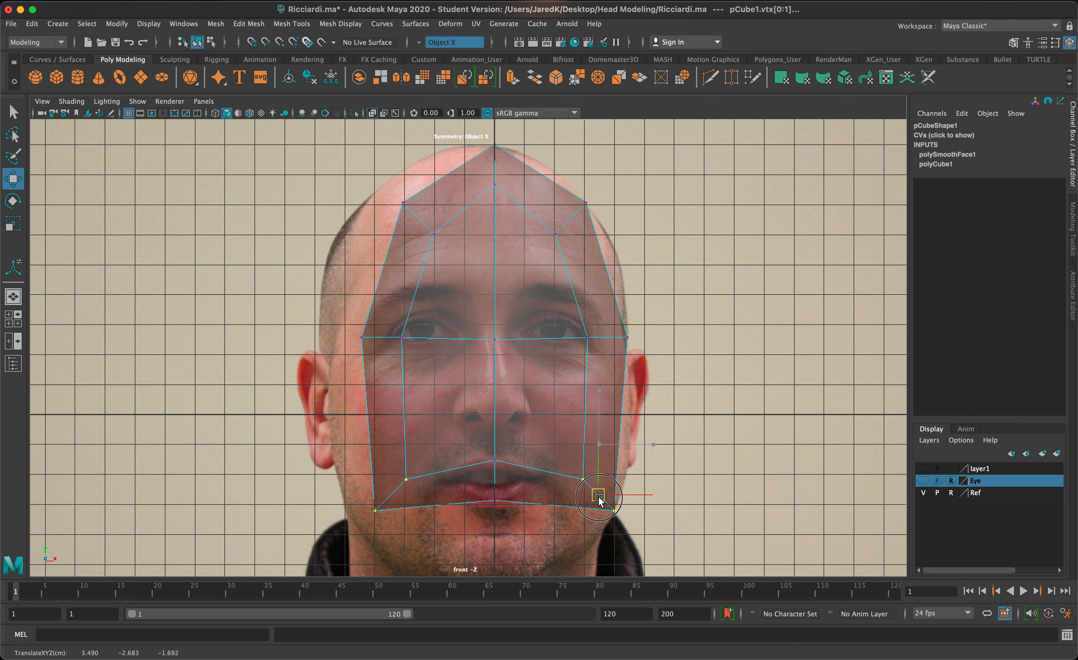
middle_click_drag(600, 500, 589, 402, "alt")
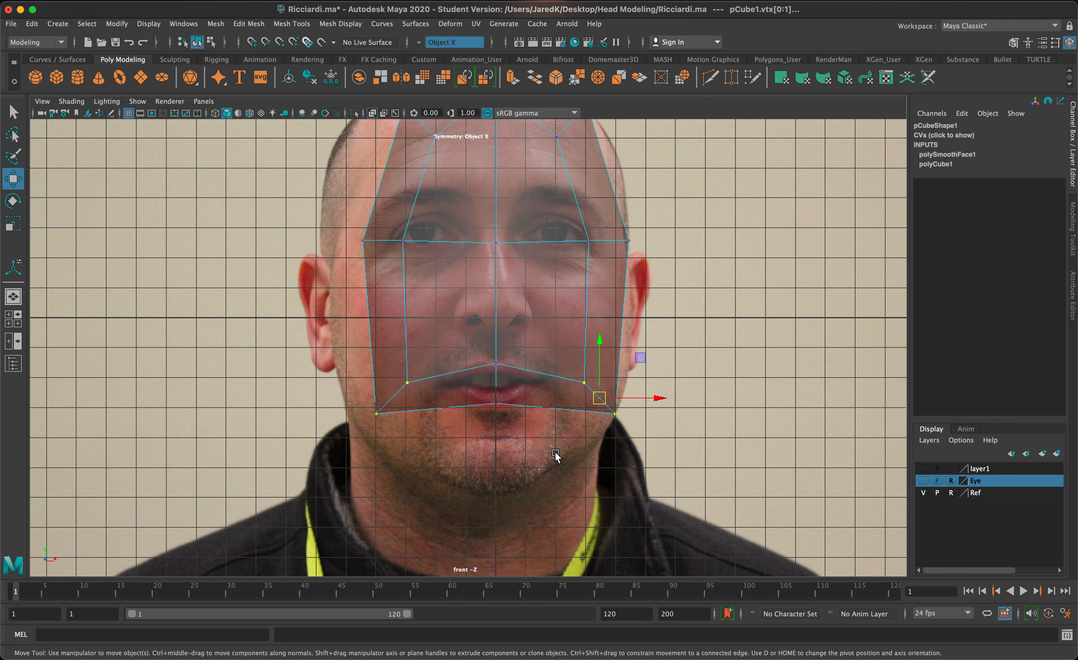
left_click_drag(555, 456, 509, 426)
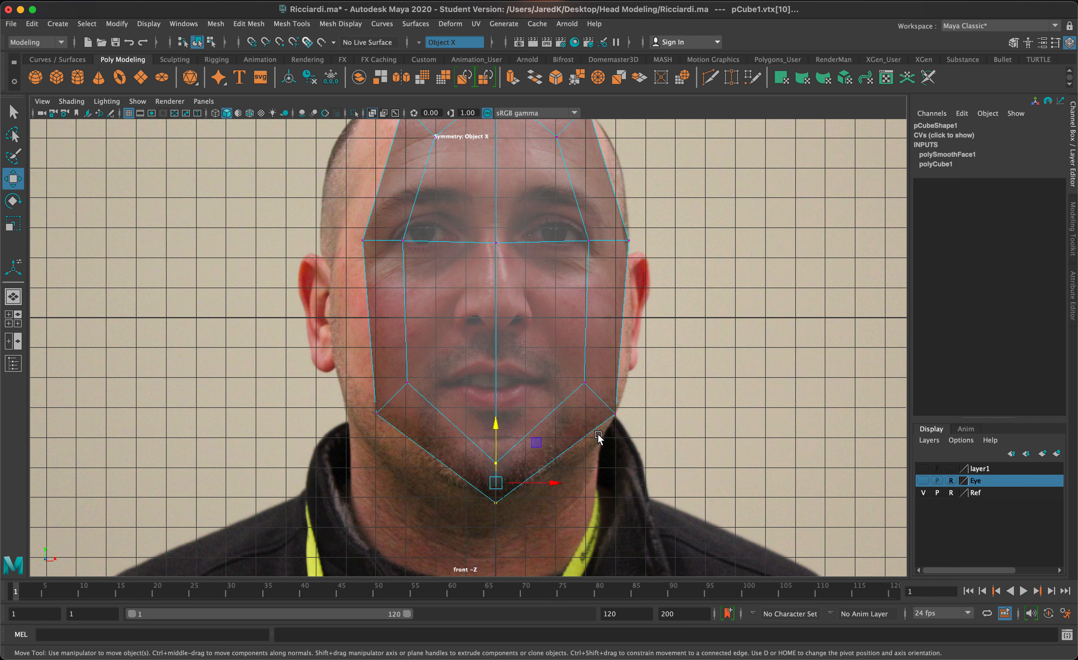
left_click_drag(625, 433, 532, 324)
left_click_drag(587, 395, 587, 398)
- Turn symmetry off, delete all faces left of the centre line in the front view, and return to object mode
scroll(647, 321, "down", 3)
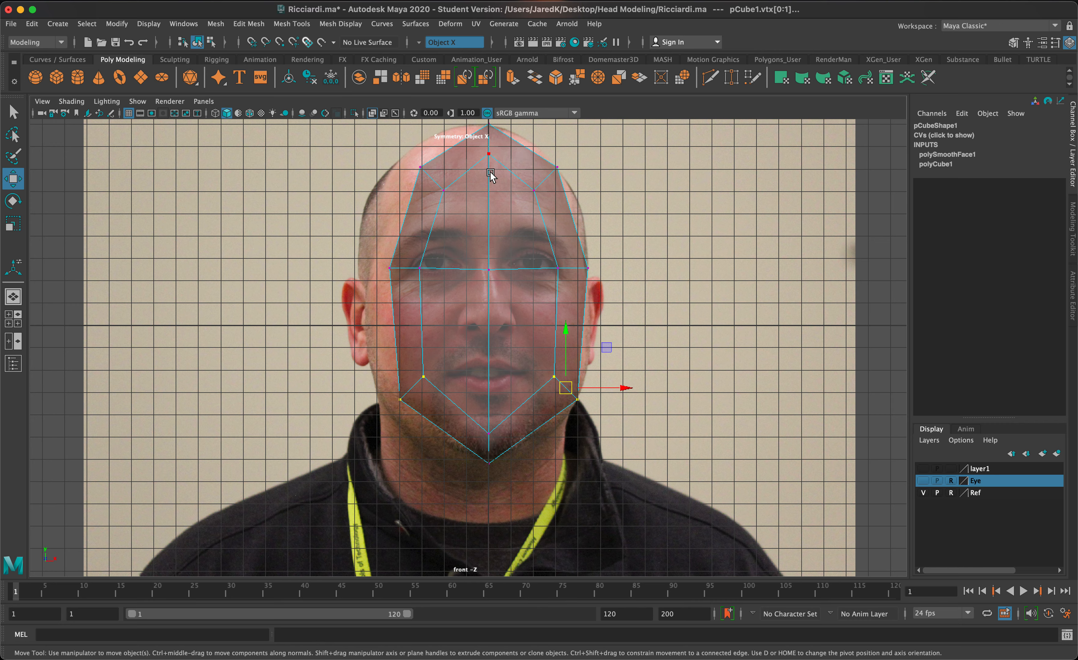
right_click_drag(494, 228, 505, 268)
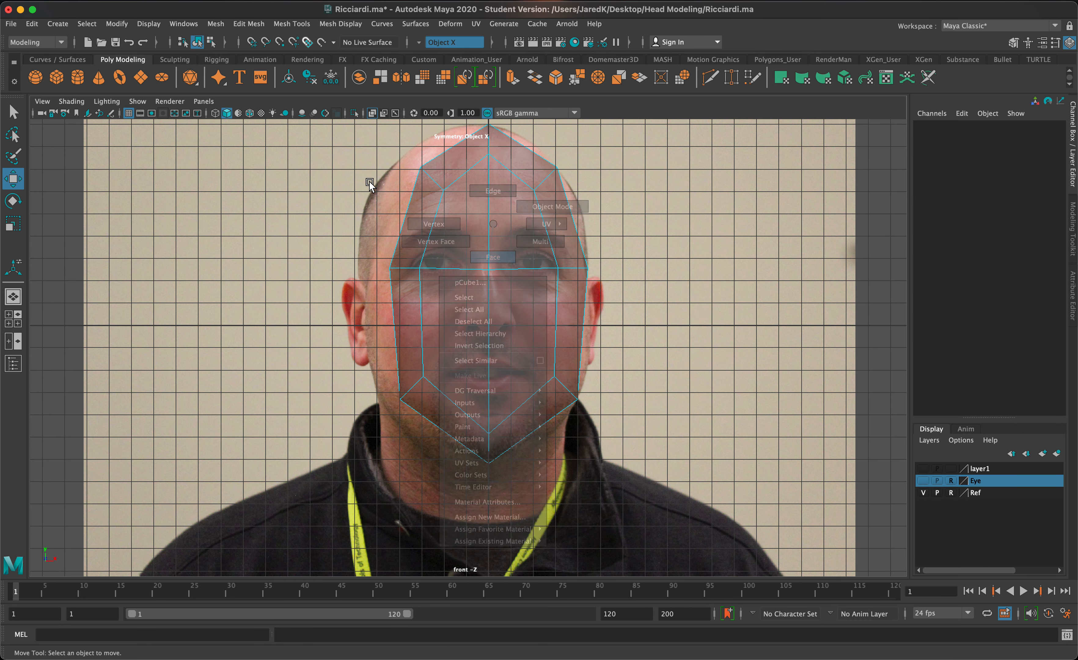
left_click(431, 42)
left_click(442, 50)
left_click_drag(369, 149, 476, 453)
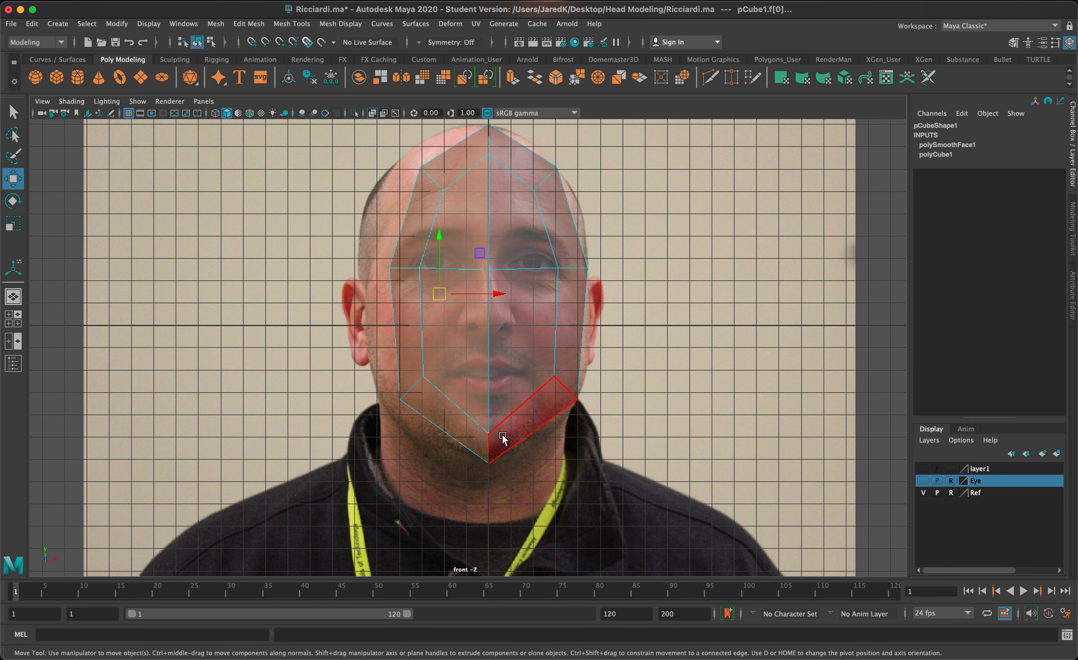
key("Delete")
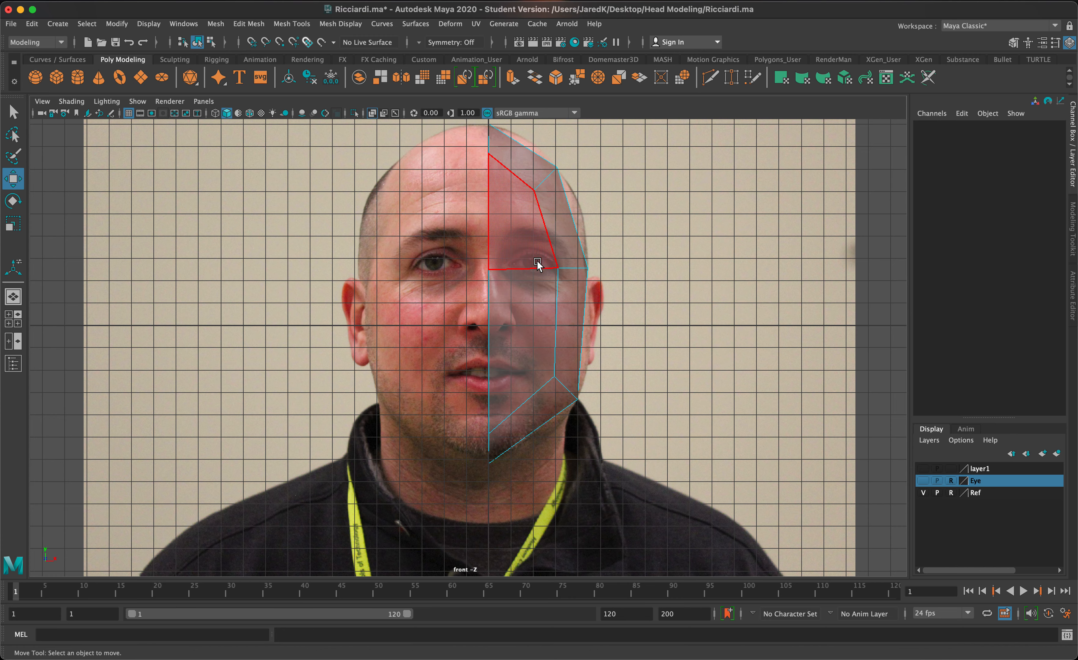
right_click_drag(537, 260, 559, 334)
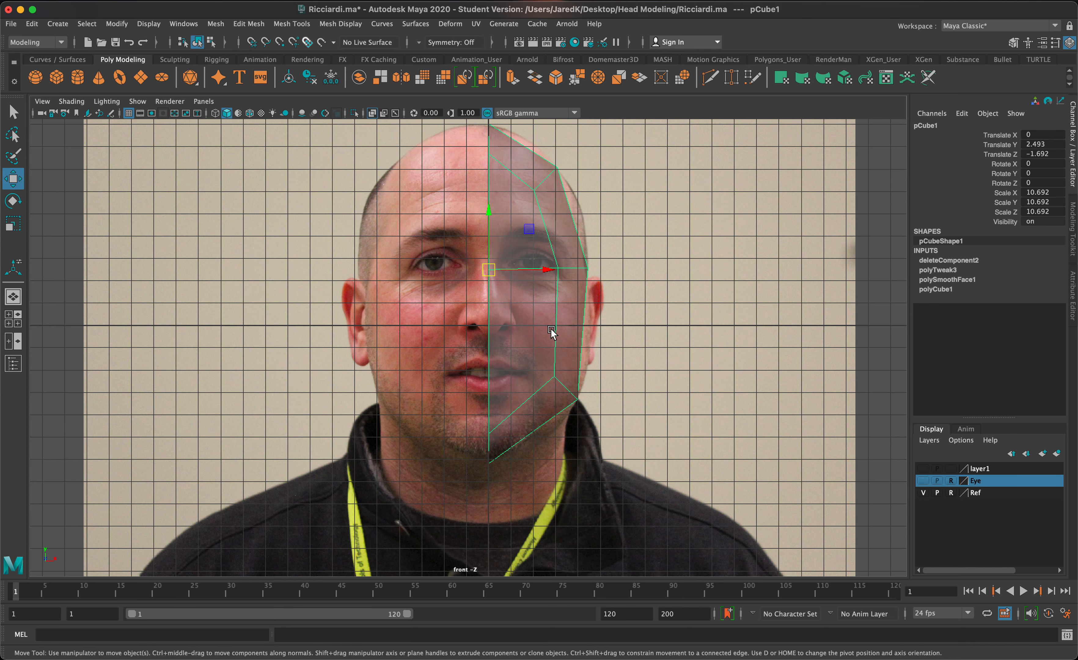
- In the side view, move the rear mid-height vertices backward to the outline of the back of the head
key("space")
key("space")
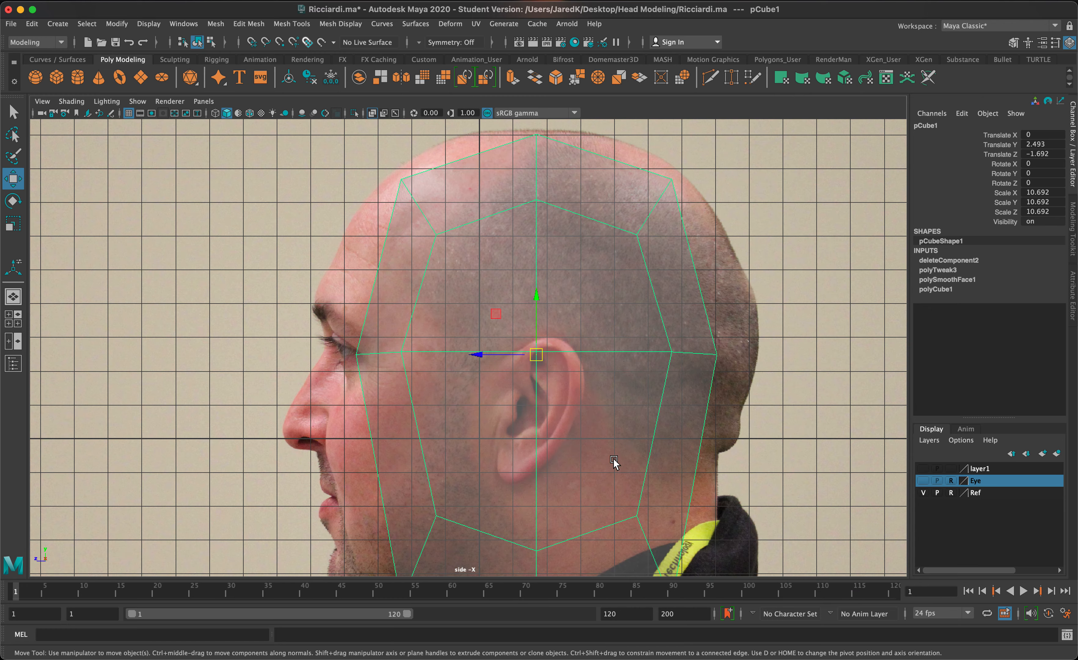
key("space")
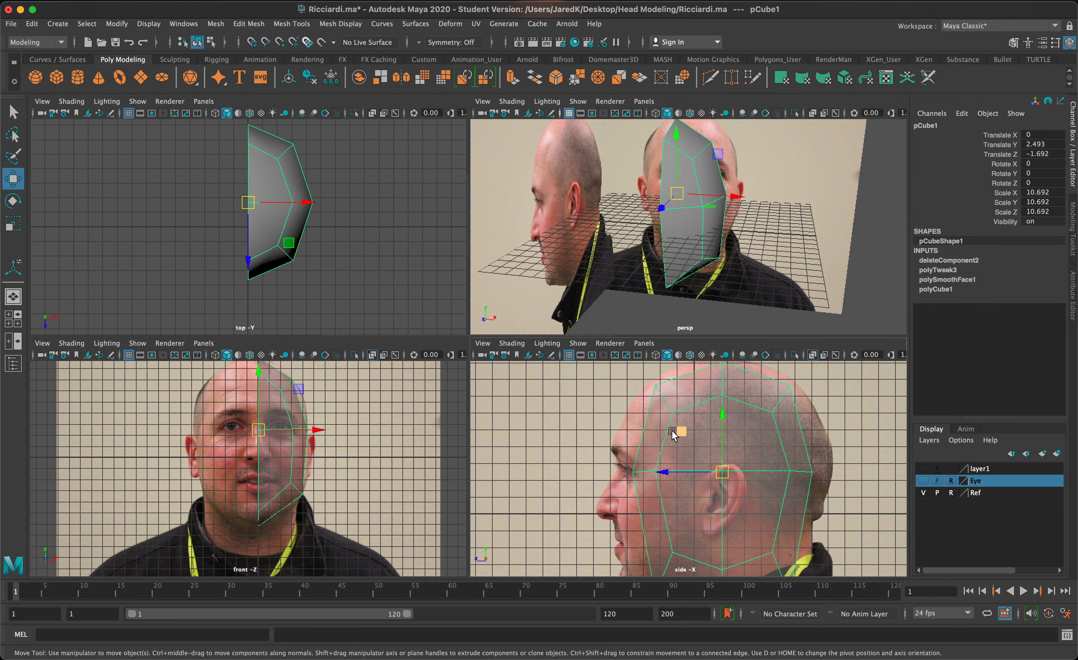
key("space")
scroll(539, 283, "down", 1)
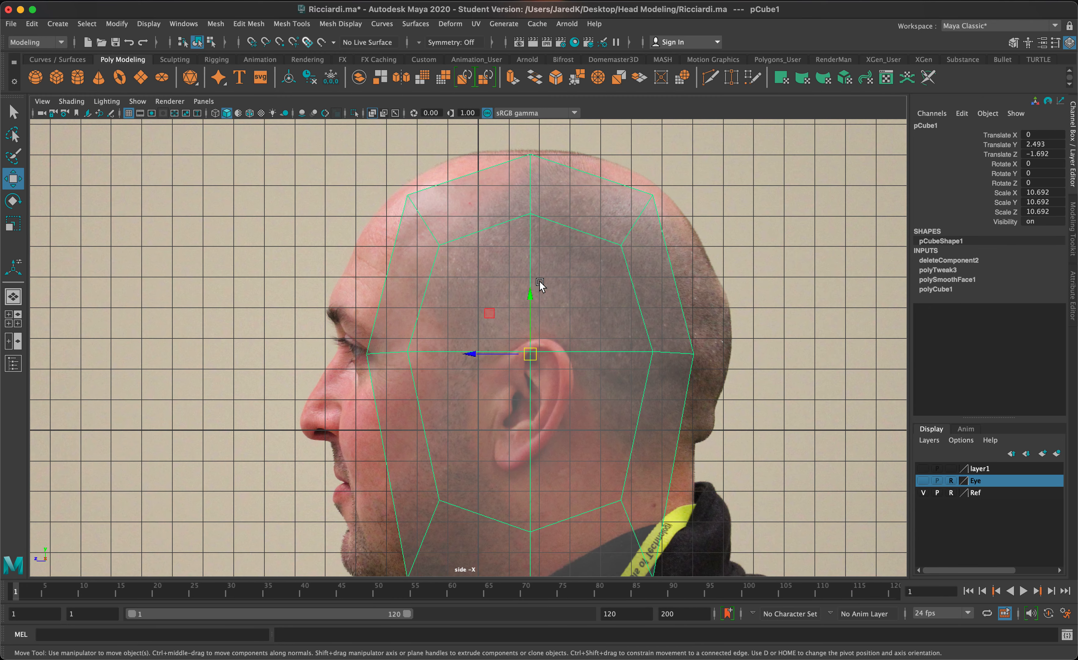
middle_click_drag(718, 366, 676, 396, "alt")
right_click_drag(590, 331, 551, 335)
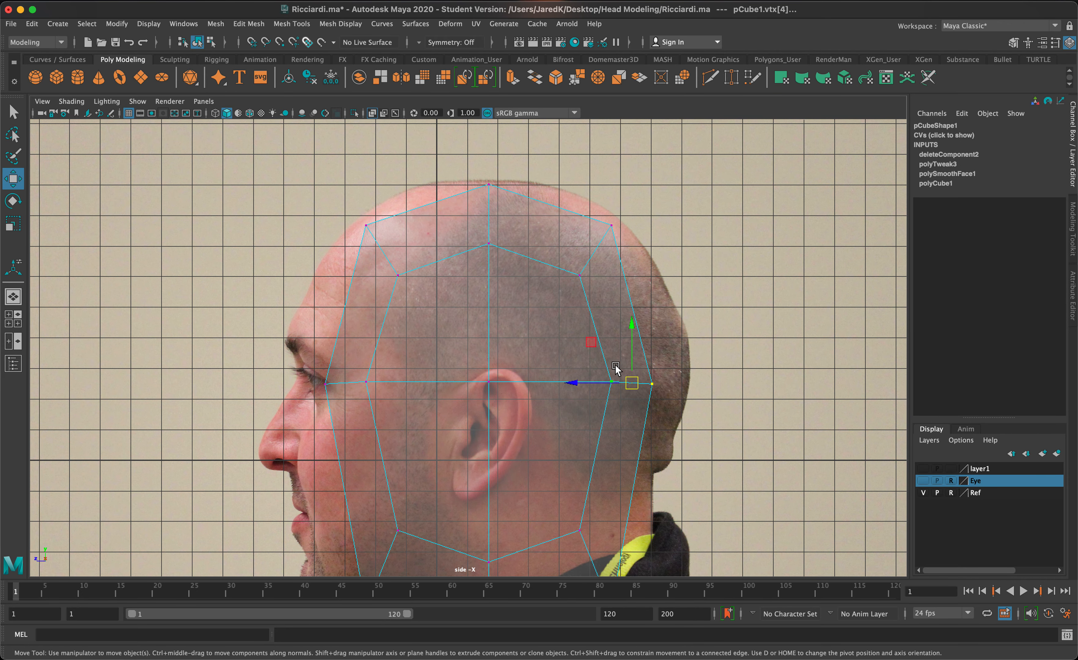
middle_click_drag(615, 363, 663, 363)
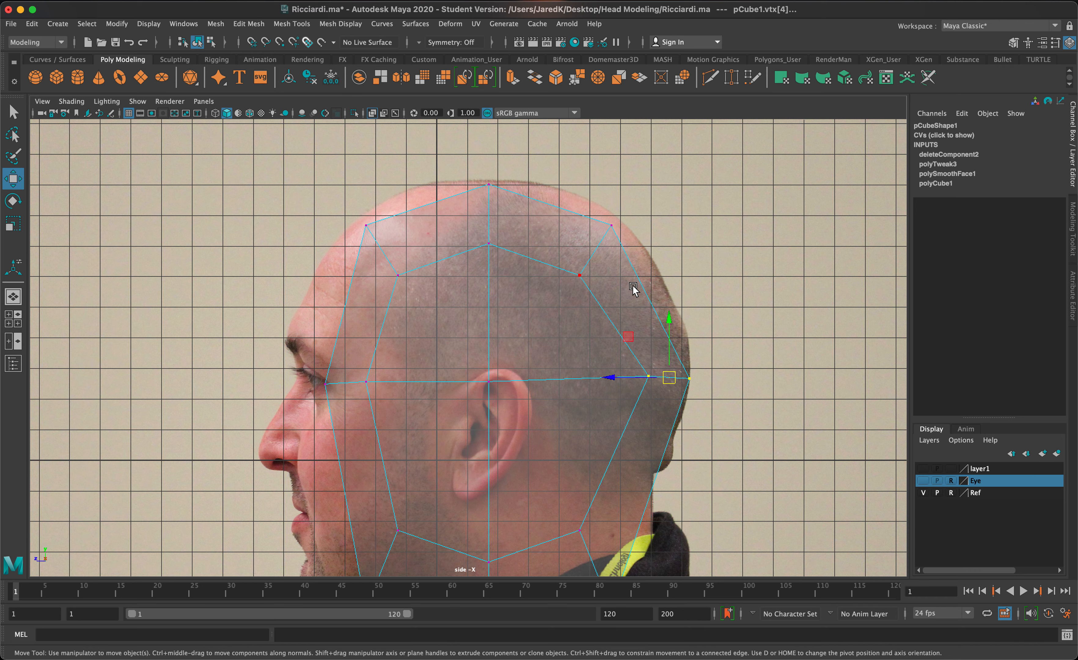
- Move the upper rear and upper front corner vertices outward toward the skull outline, and raise the front mid-height vertices to the brow
left_click_drag(632, 291, 577, 202)
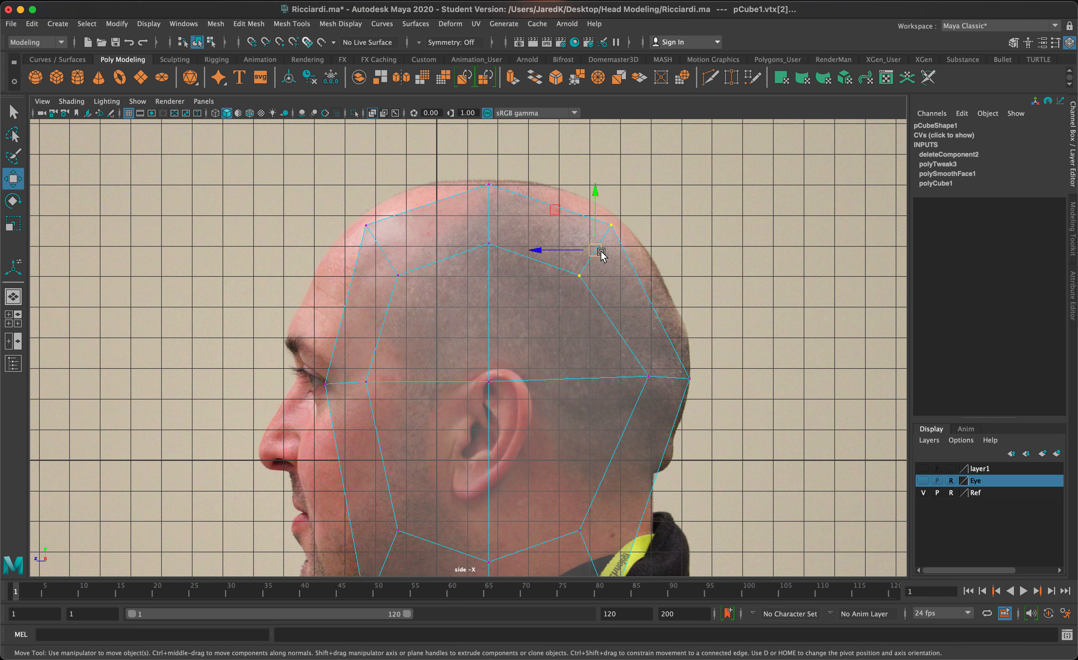
left_click_drag(602, 254, 611, 248)
left_click_drag(449, 289, 324, 187)
left_click_drag(391, 261, 383, 254)
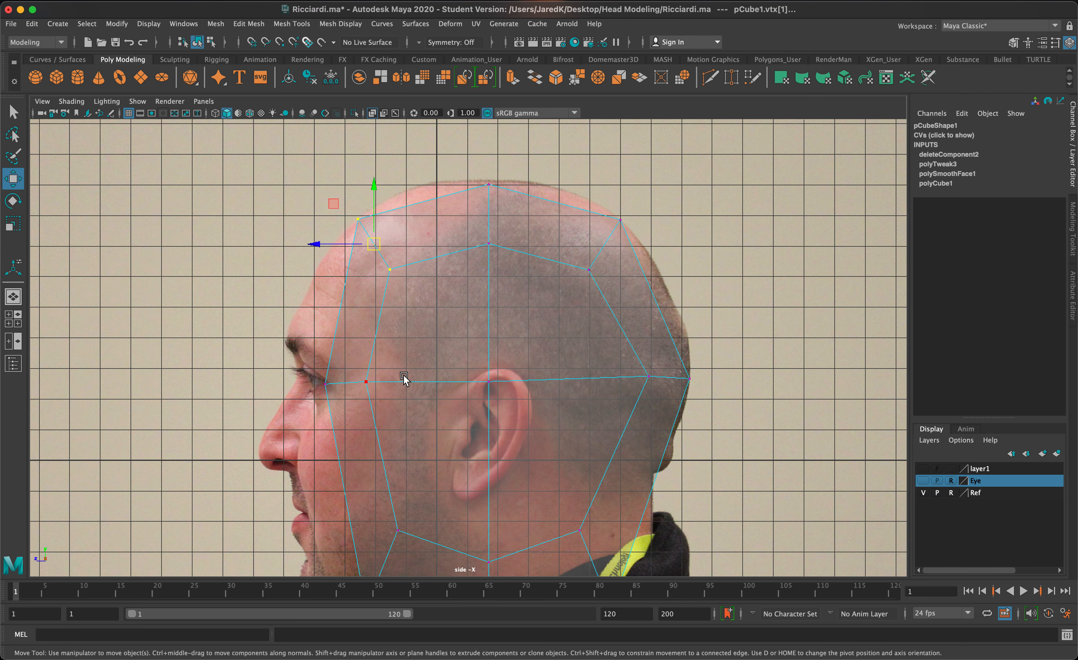
left_click_drag(390, 385, 308, 339)
middle_click_drag(363, 415, 387, 264, "alt")
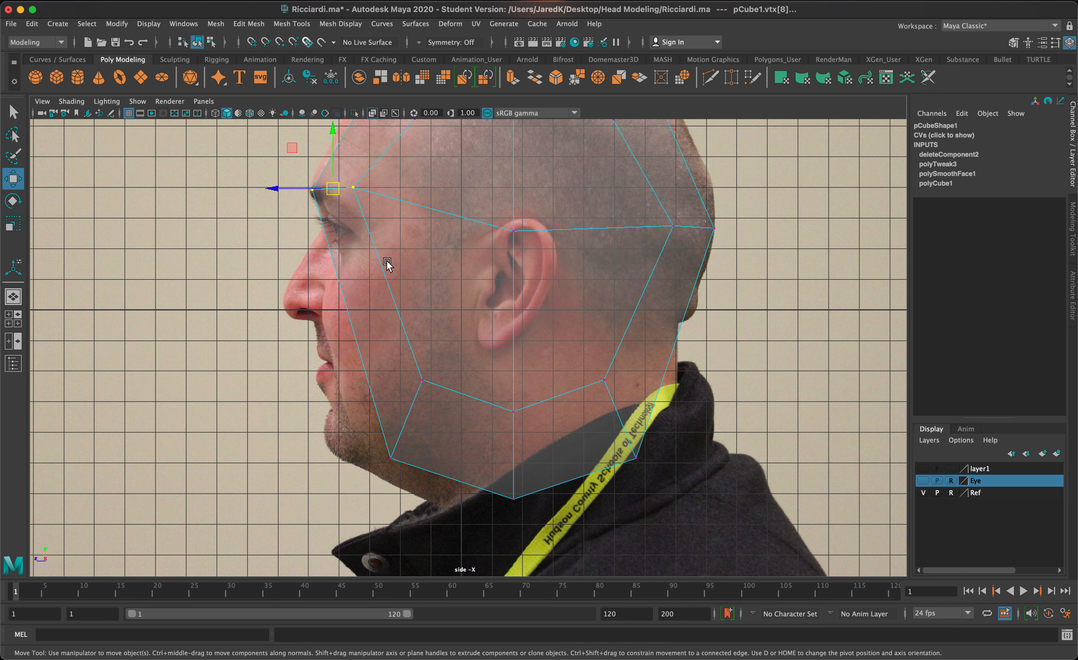
- Move the lower front vertices forward to the chin and the bottom centre vertices forward to the underside of the jaw
left_click_drag(442, 486, 349, 375)
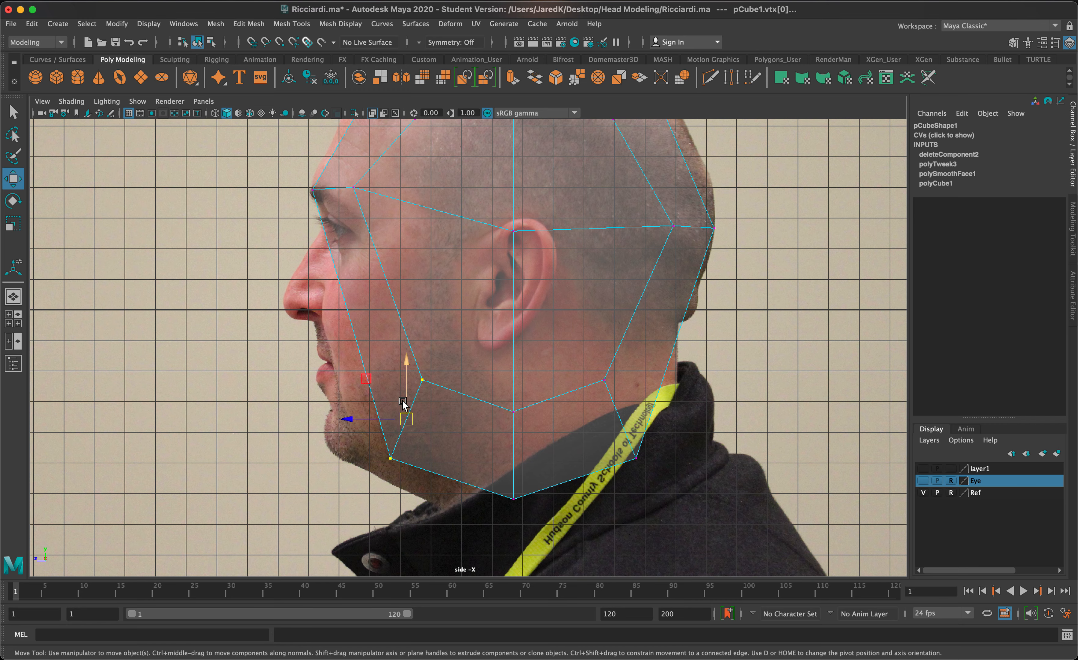
left_click_drag(405, 416, 355, 415)
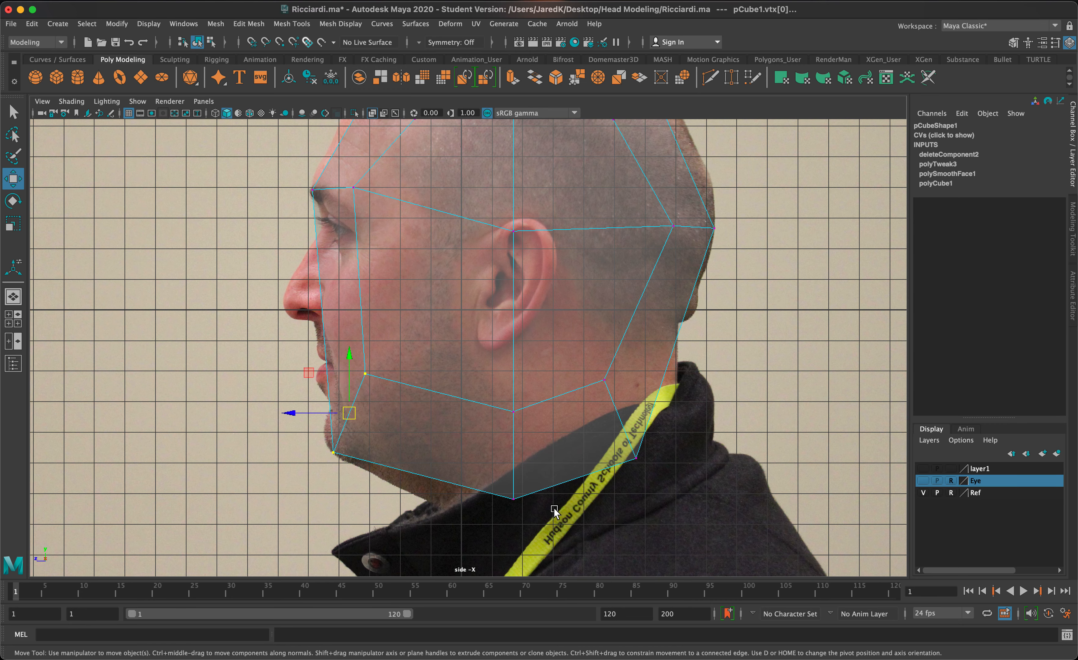
left_click_drag(553, 510, 494, 393)
left_click_drag(514, 463, 445, 466)
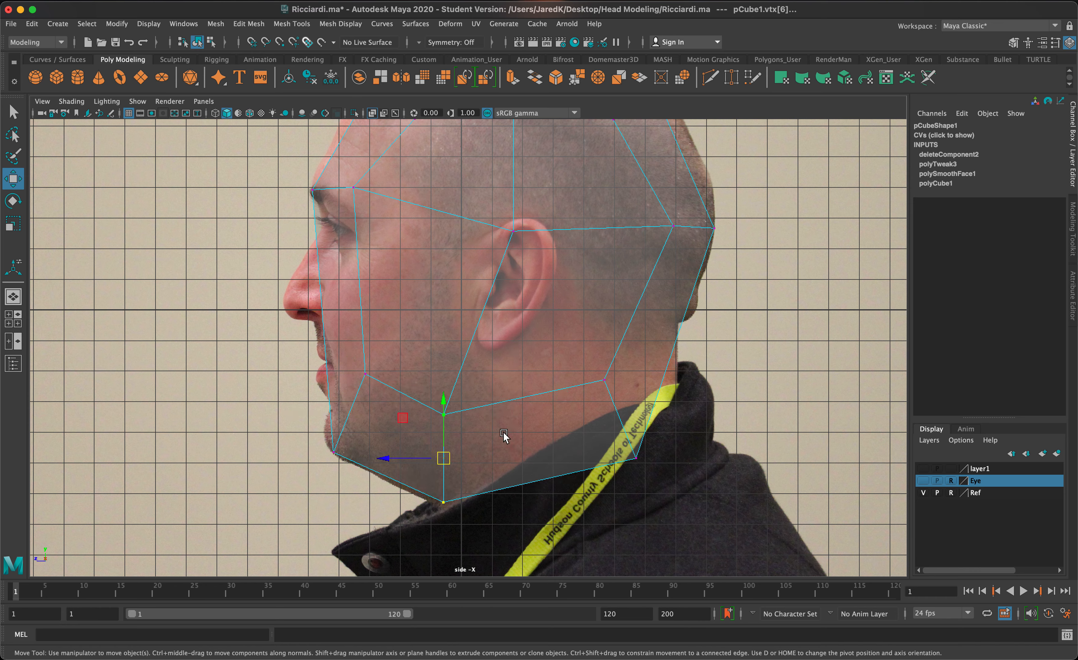
- Move the lower rear vertices forward into the neck and lower the vertices at the back of the head slightly
left_click_drag(687, 501, 550, 296)
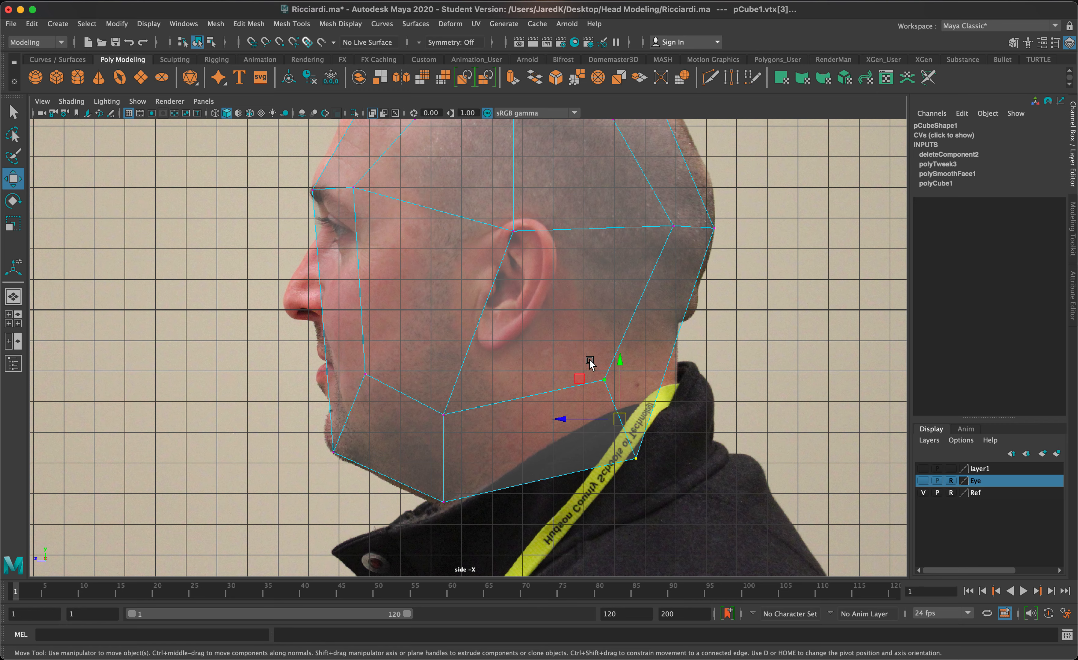
left_click_drag(620, 419, 574, 412)
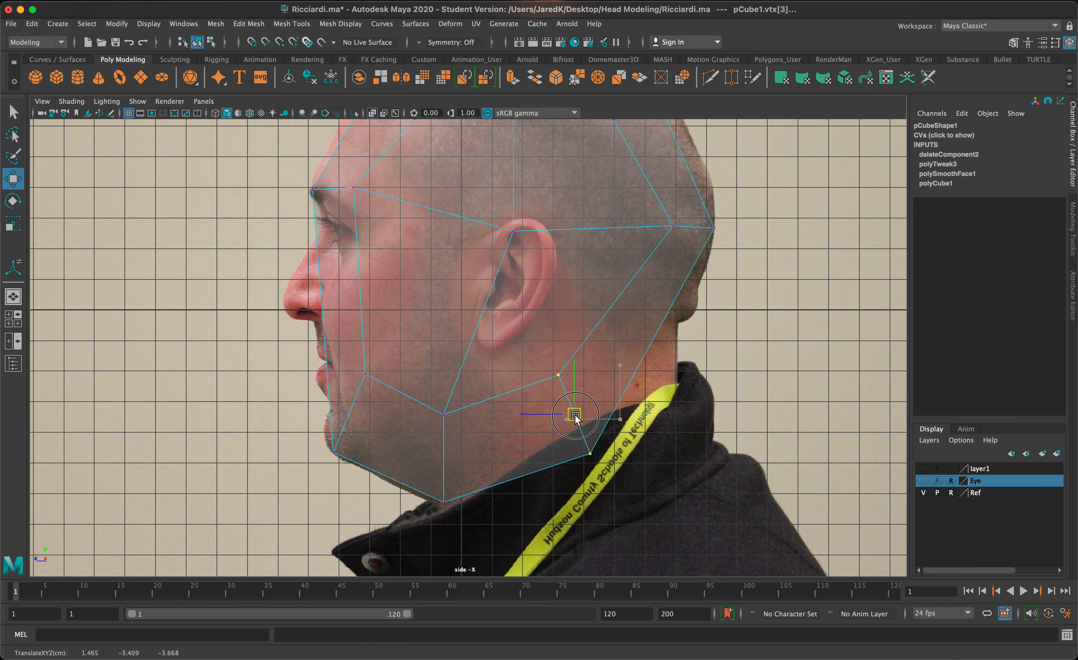
left_click_drag(722, 274, 619, 179)
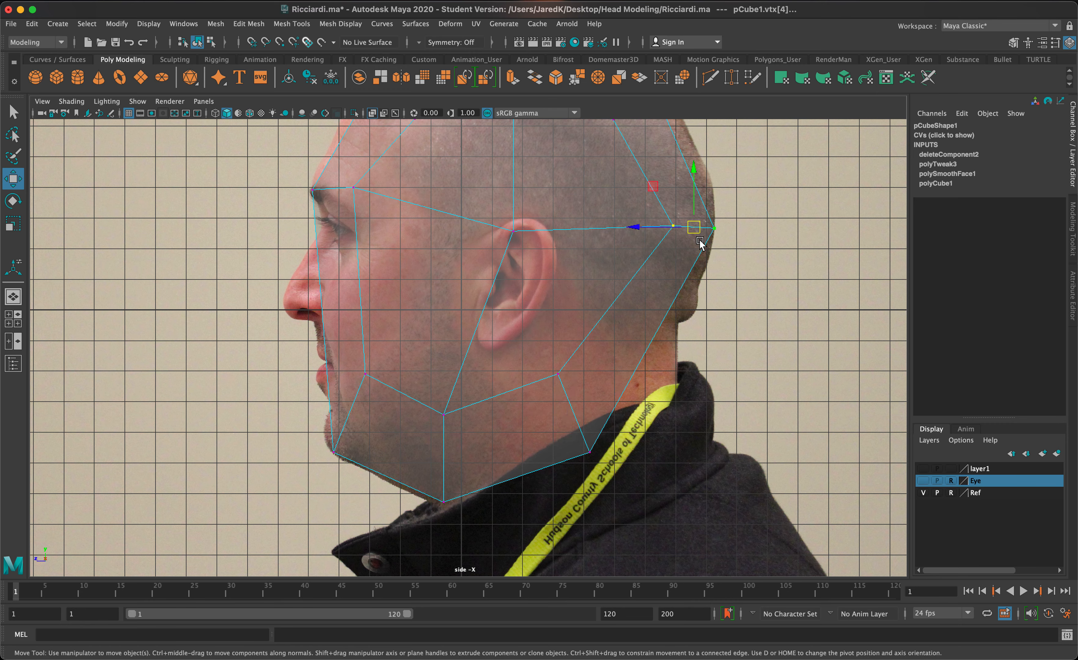
left_click_drag(693, 228, 693, 251)
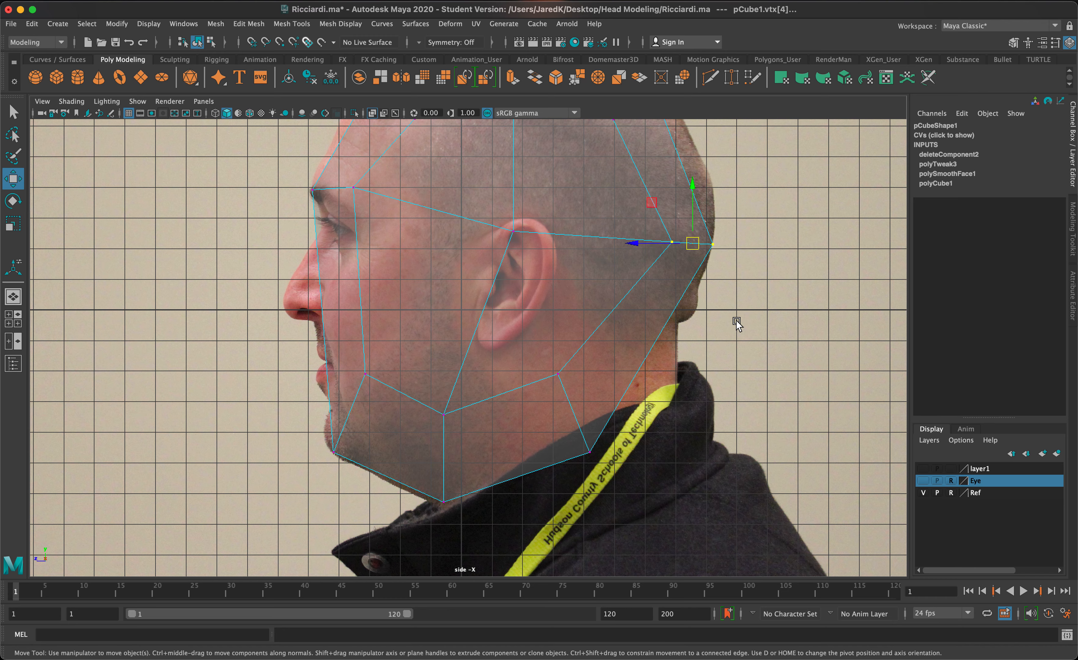
middle_click_drag(737, 324, 758, 428, "alt")
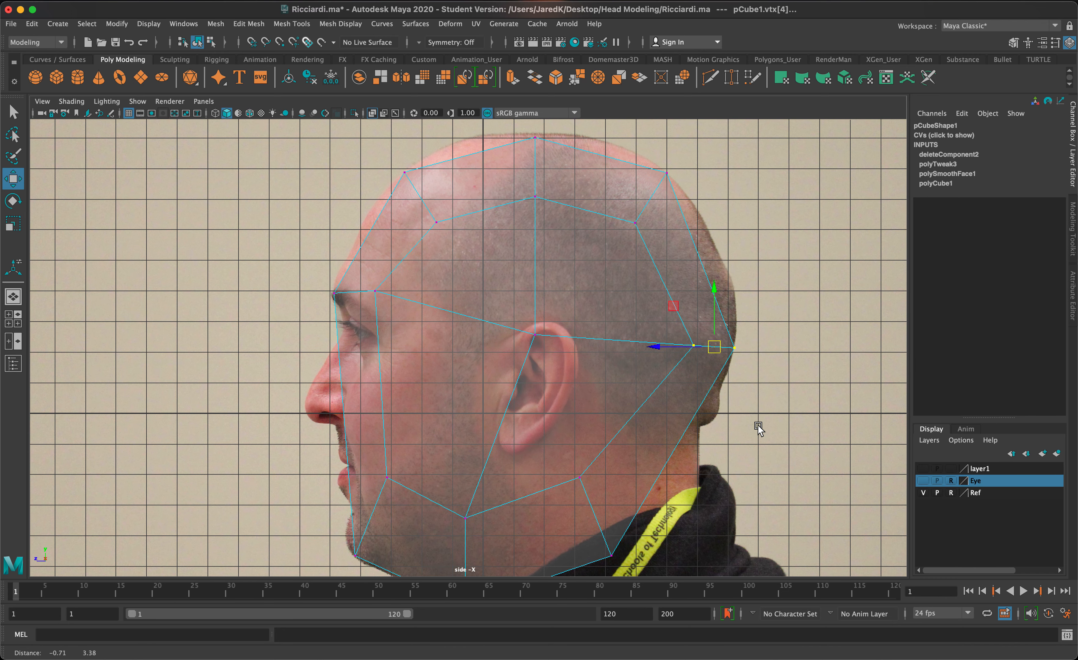
- Adjust the outer side vertices individually: neck vertex backward, jaw vertex back below the ear, and chin-side vertex back and down
left_click(590, 494)
left_click_drag(585, 475, 617, 478)
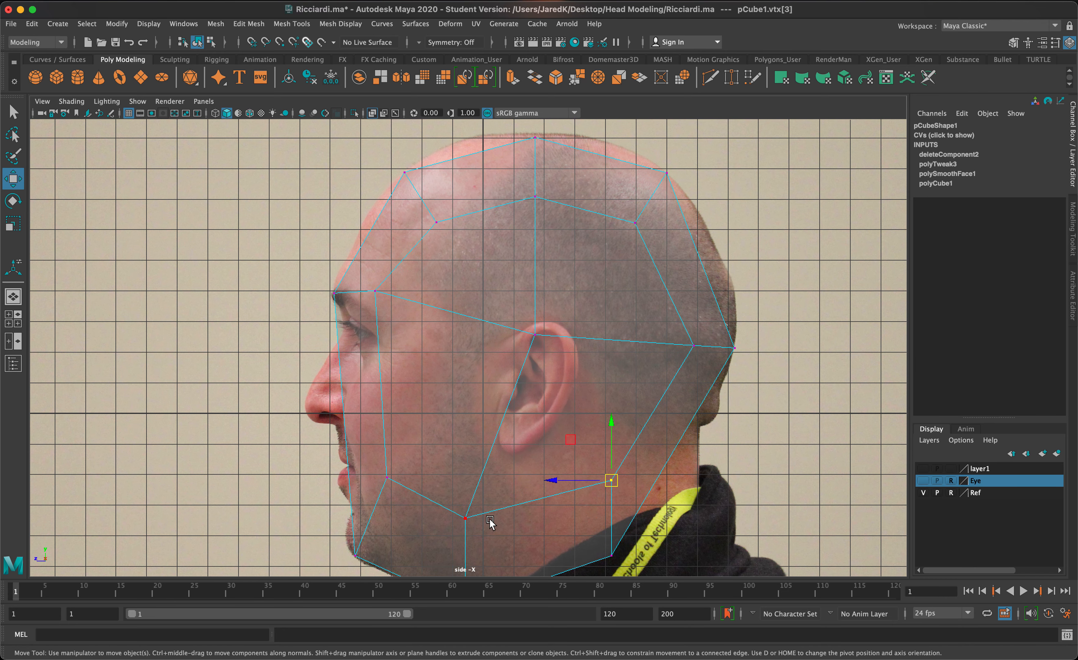
left_click(451, 513)
left_click_drag(452, 513, 498, 512)
middle_click_drag(492, 464, 562, 353, "alt")
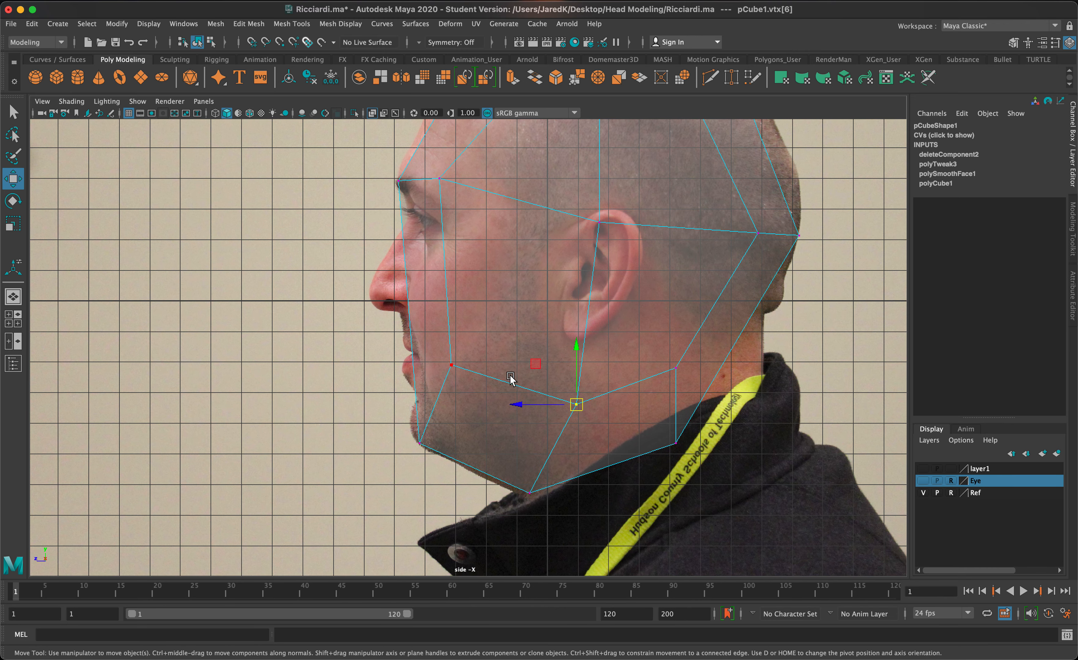
left_click(443, 355)
left_click_drag(443, 353, 462, 364)
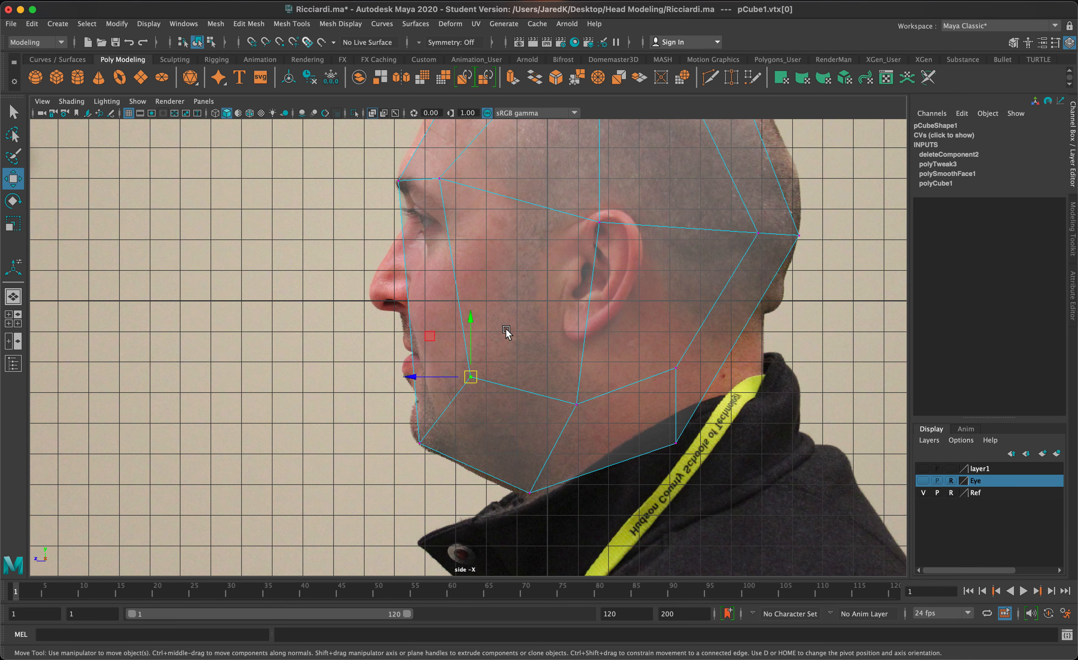
middle_click_drag(552, 303, 419, 393, "alt")
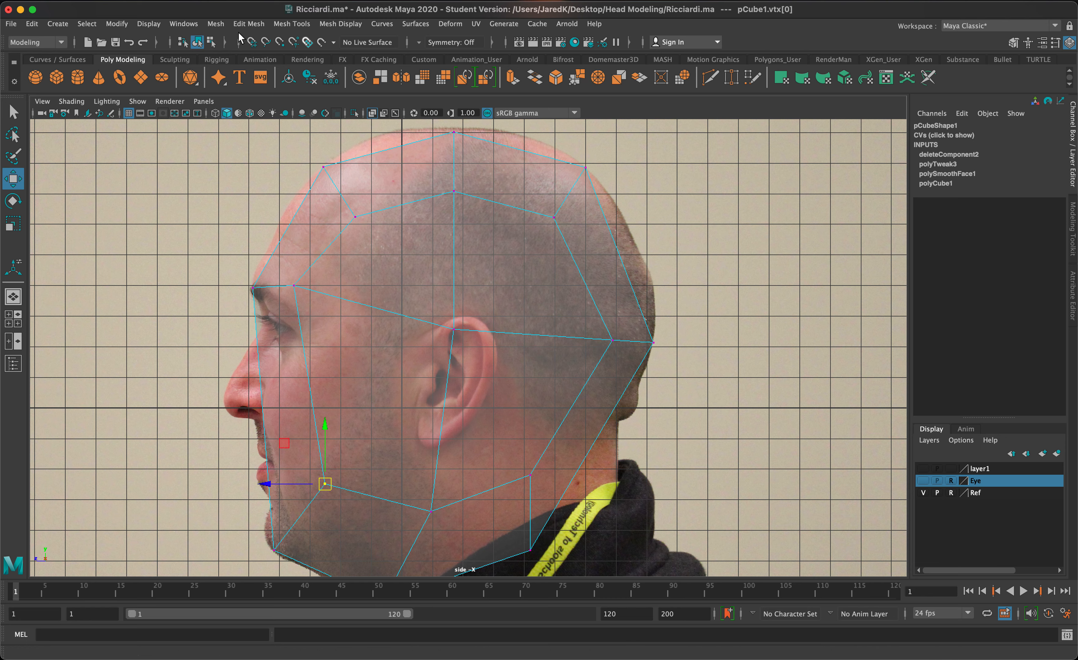
- Insert two vertical edge loops with the Insert Edge Loop tool, one in front of the ear and one behind it
left_click(244, 25)
left_click(277, 25)
left_click(283, 25)
left_click(310, 115)
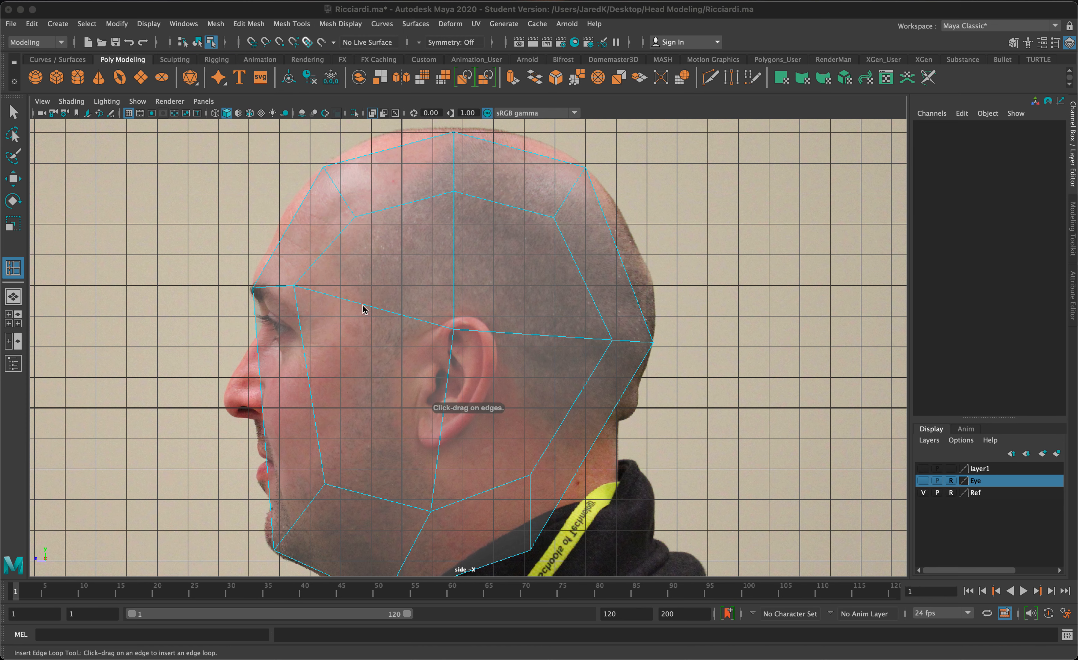
left_click_drag(402, 317, 381, 309)
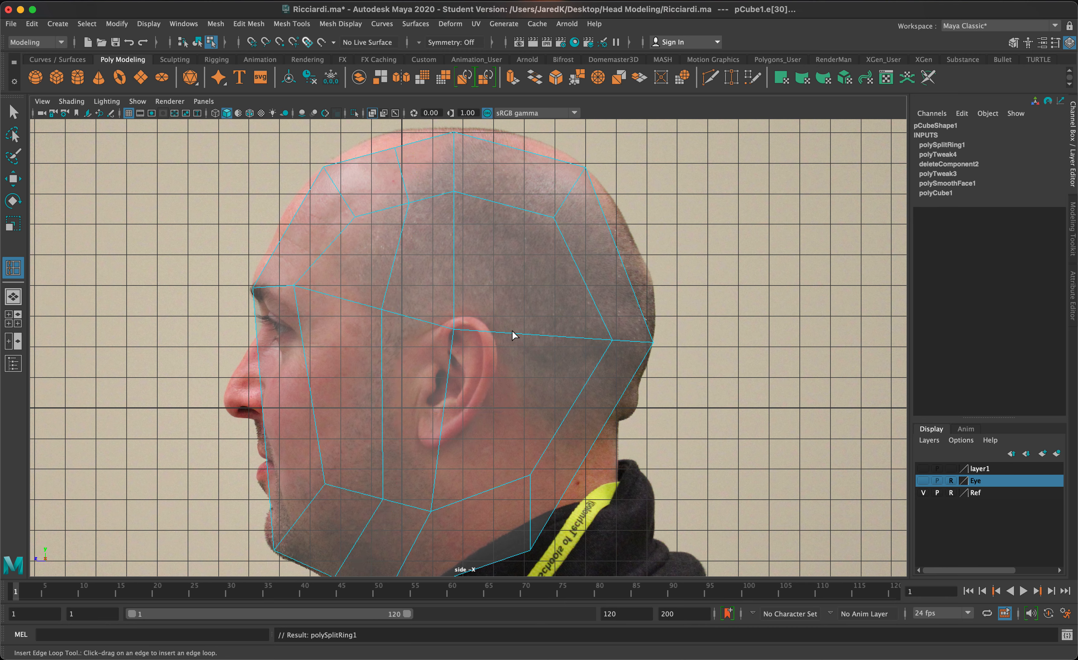
left_click_drag(513, 333, 521, 344)
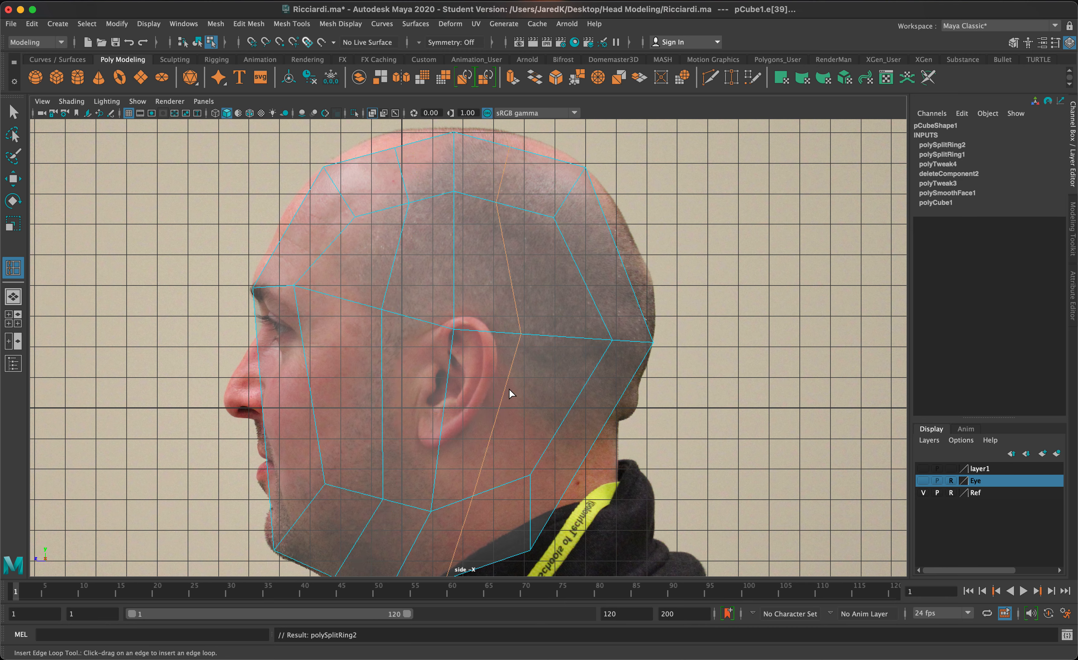
- Insert two horizontal edge loops, one at the base of the nose and earlobe and one across the forehead
left_click_drag(501, 400, 502, 411)
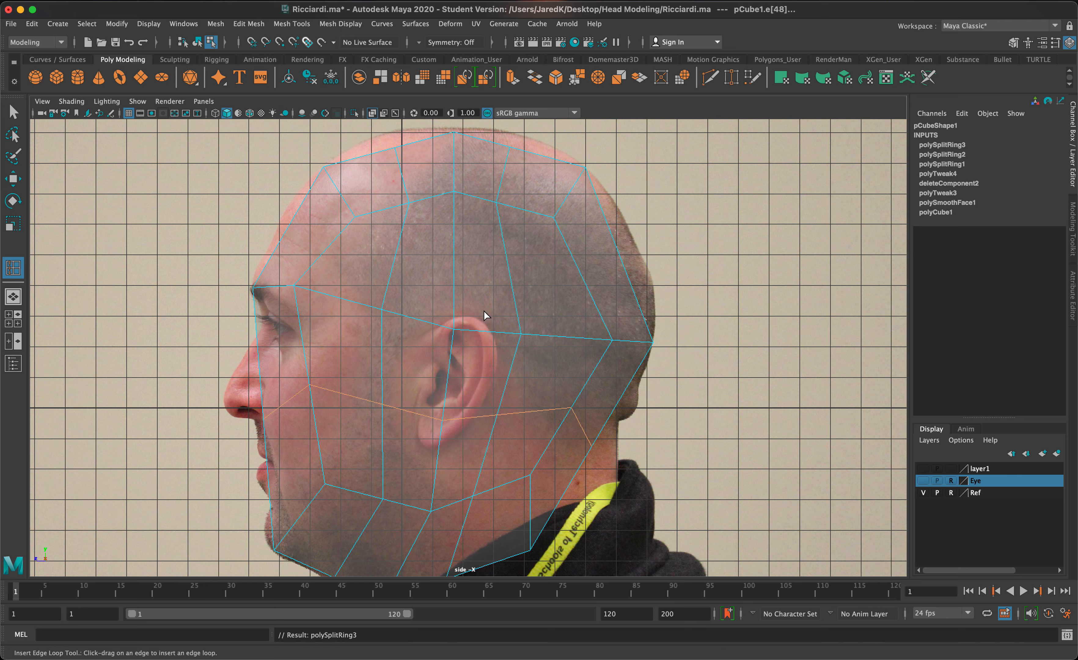
left_click_drag(509, 275, 511, 265)
key("q")
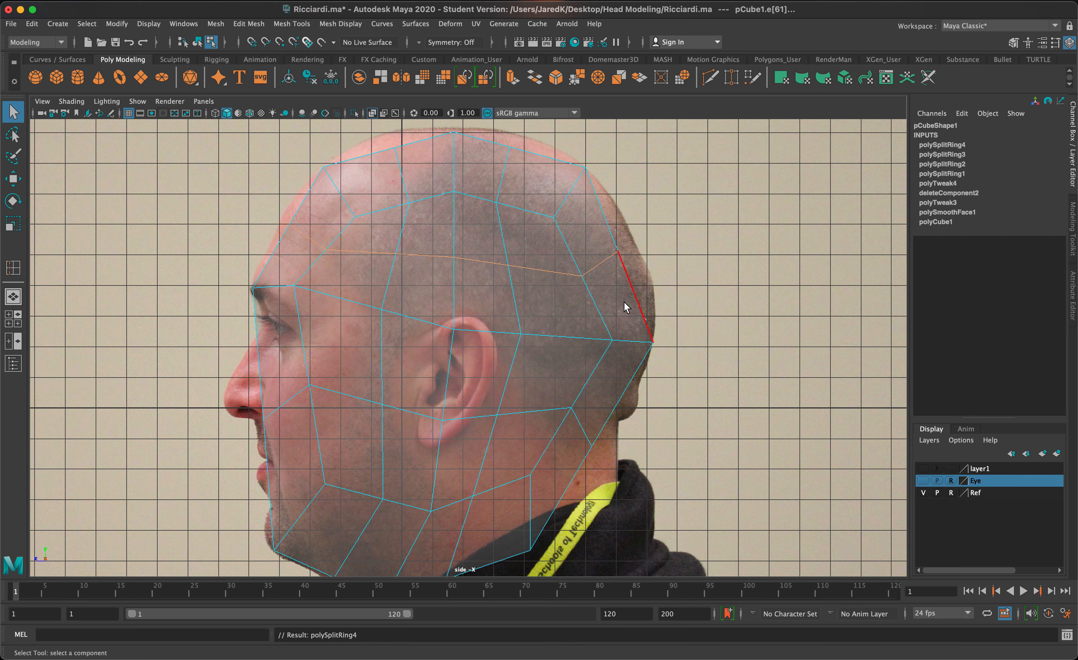
- Select the two forehead vertices of the upper edge loop and move them out to the forehead outline
middle_click_drag(605, 311, 650, 212, "alt")
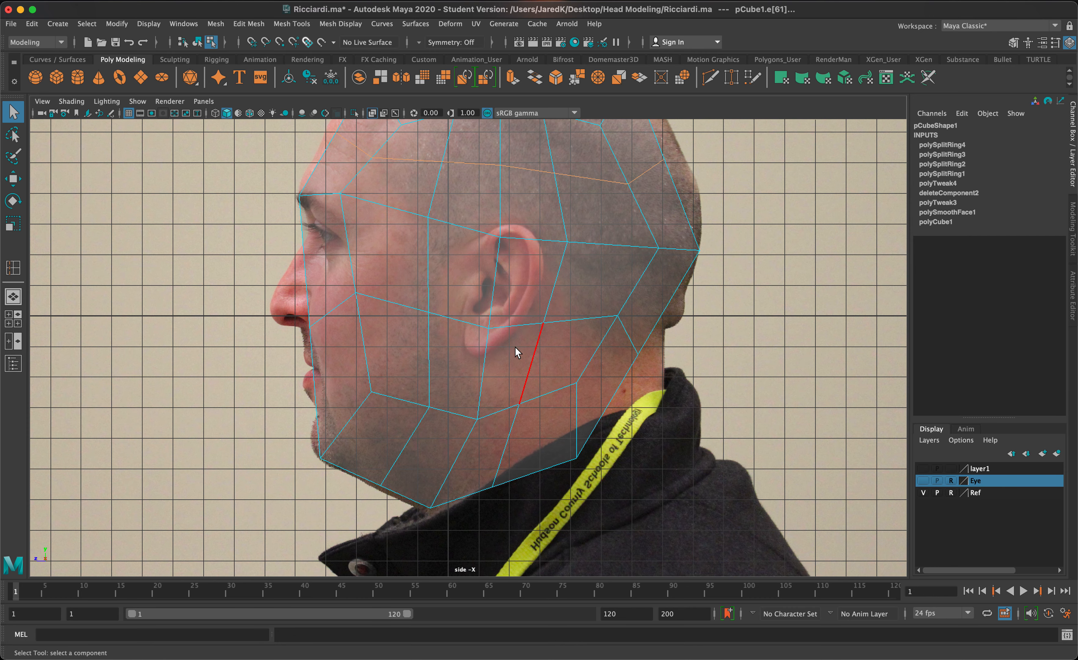
right_click_drag(556, 331, 533, 331)
middle_click_drag(450, 222, 428, 377, "alt")
left_click_drag(362, 325, 260, 248)
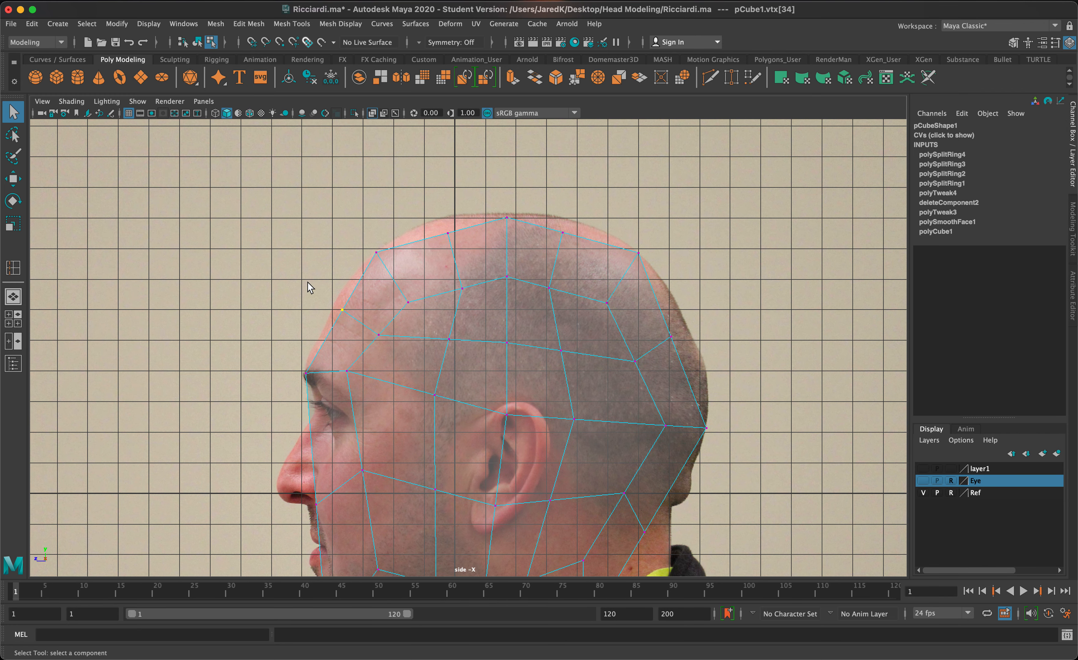
left_click_drag(399, 344, 291, 301, "shift")
key("w")
left_click_drag(349, 320, 361, 315)
- Move the new vertex pairs at the front crown, rear crown and upper back of the head outward to the skull outline
left_click_drag(485, 307, 440, 216)
left_click_drag(461, 264, 454, 247)
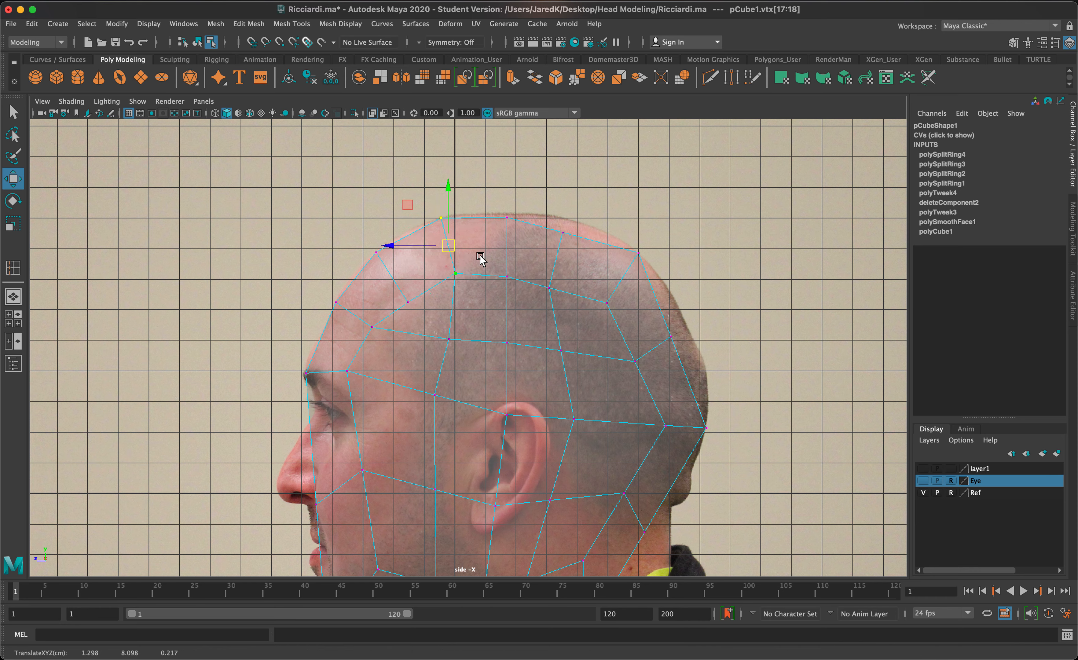
left_click_drag(558, 298, 530, 221)
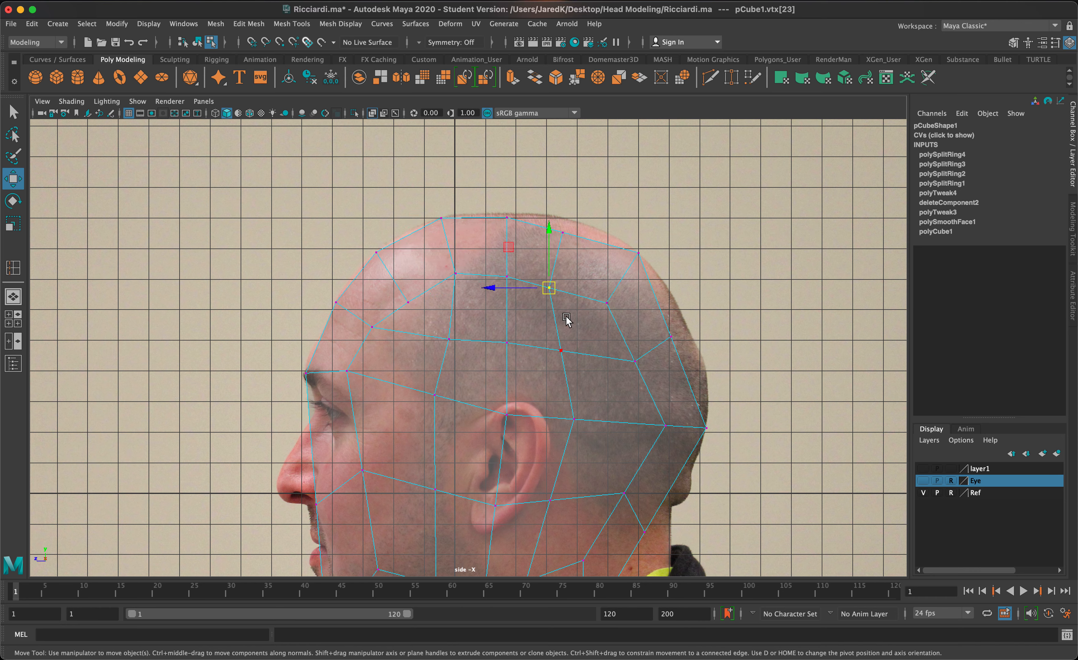
left_click_drag(572, 321, 572, 249)
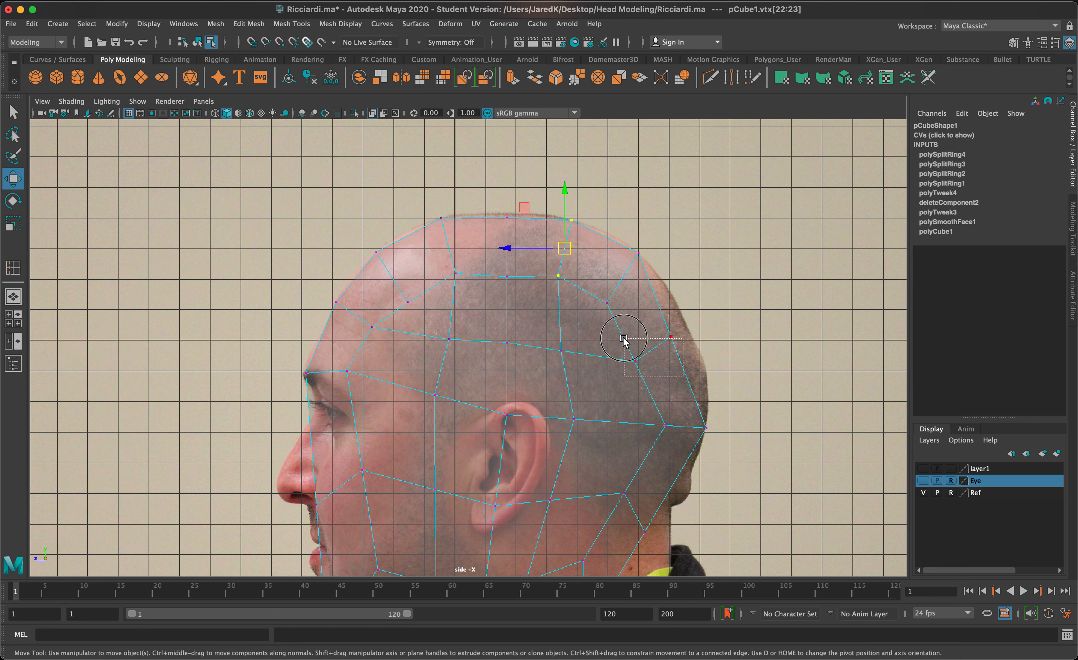
left_click_drag(623, 333, 674, 344)
- Move the new nape vertices back to the neck outline, and shift the lower rear vertices back and up to the collar
middle_click_drag(749, 454, 750, 361, "alt")
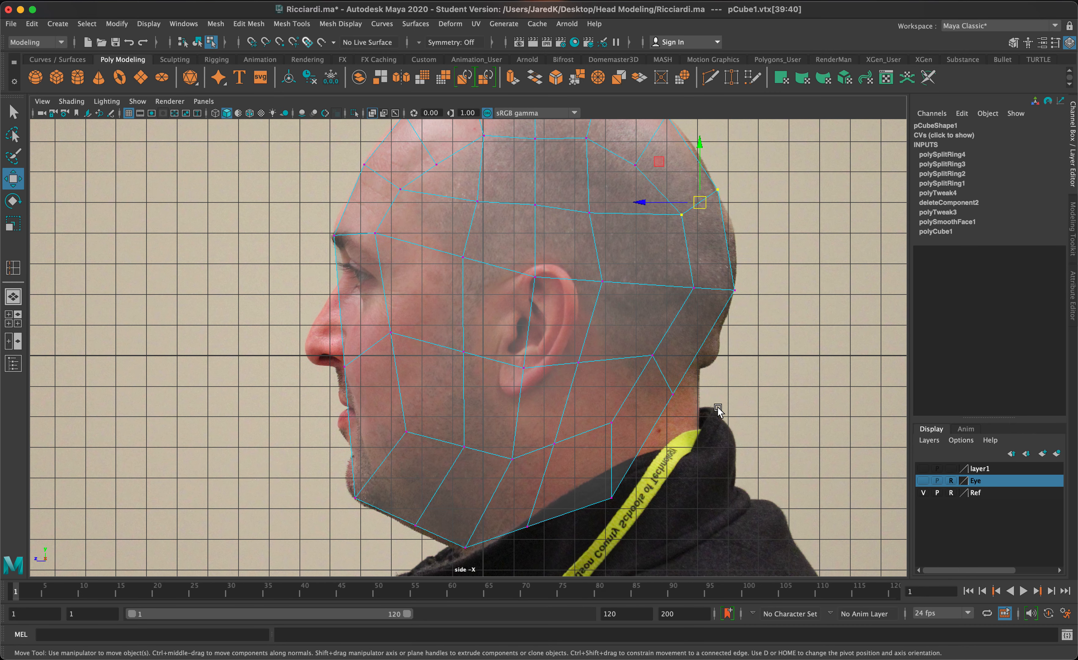
left_click_drag(626, 337, 680, 352)
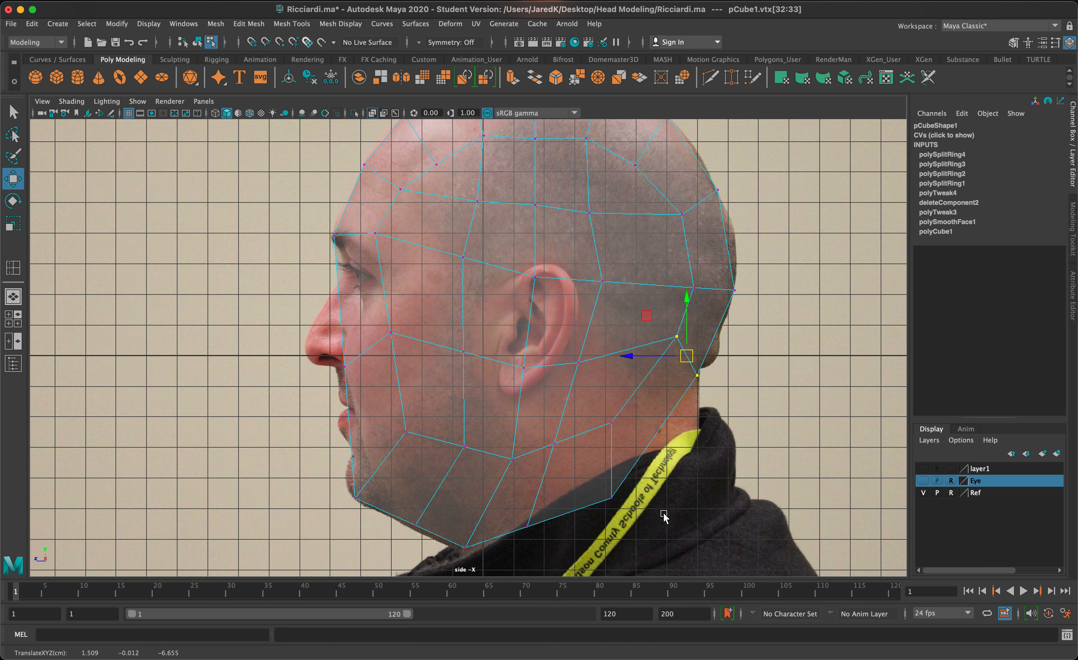
left_click_drag(664, 517, 573, 406)
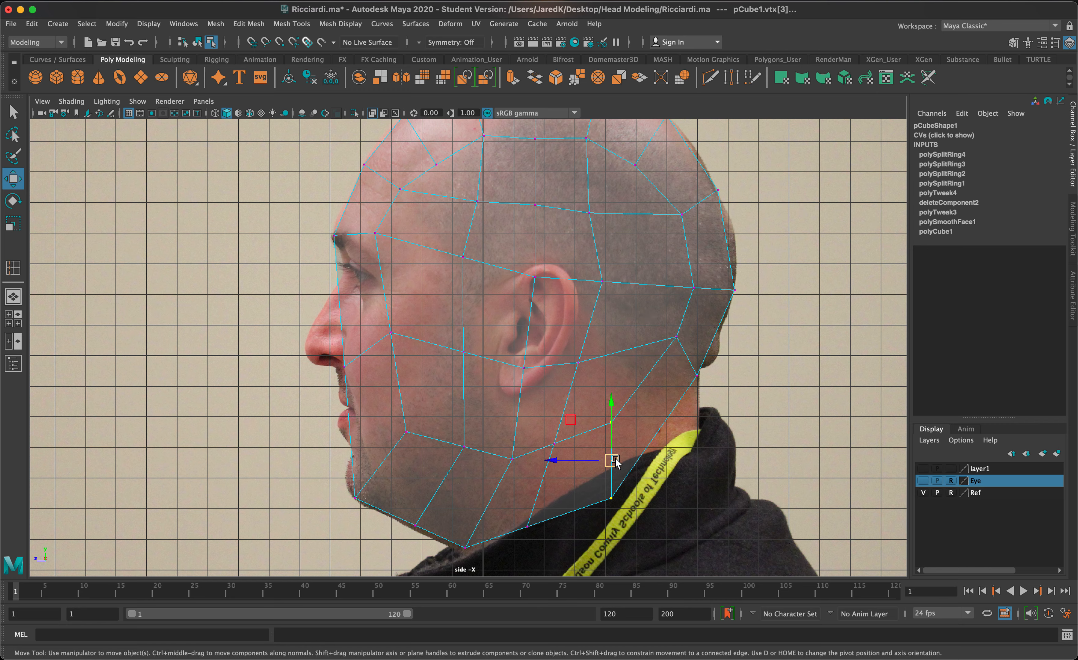
left_click_drag(615, 460, 670, 414)
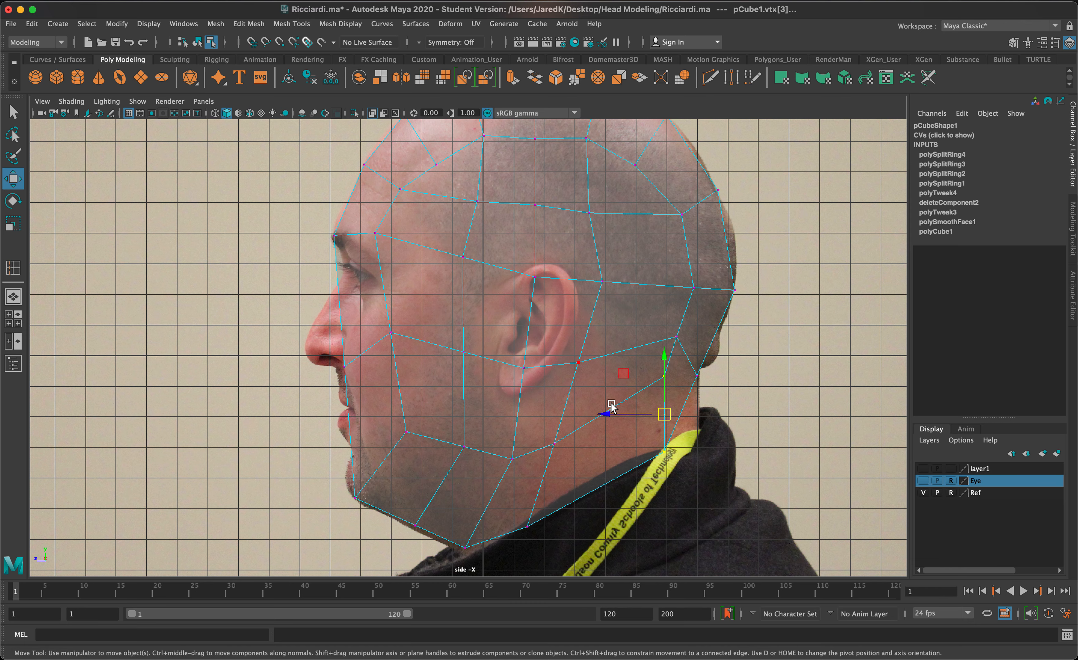
middle_click_drag(601, 427, 634, 313, "alt")
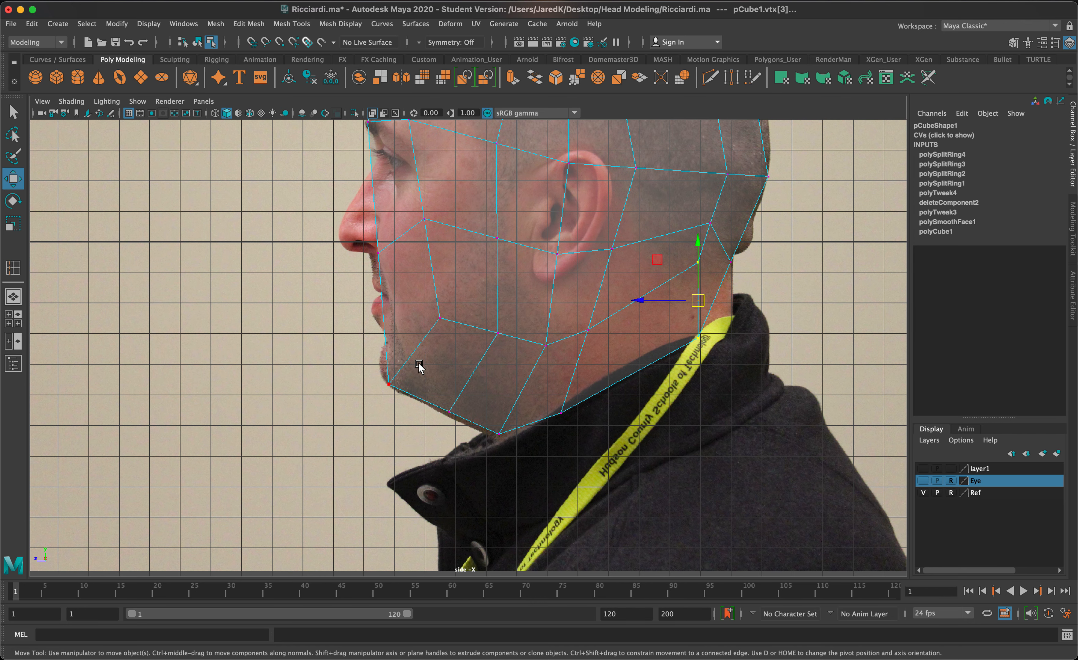
- Move the lower cheek vertex down towards the jawline, and raise the vertex below the earlobe to the back of the jaw
left_click(442, 320)
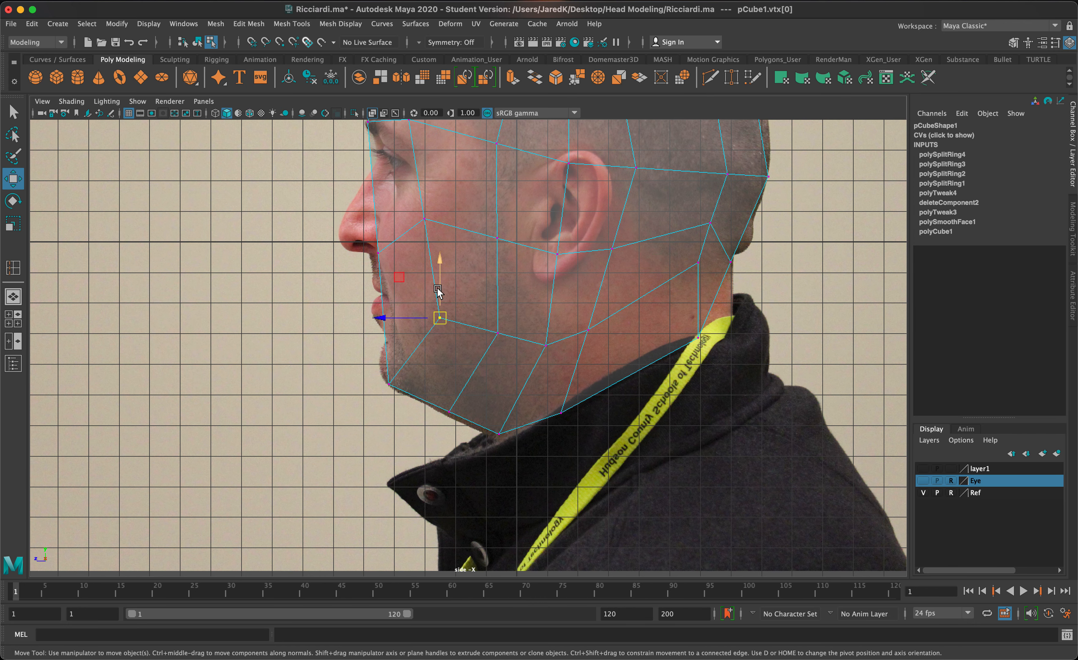
left_click_drag(442, 266, 442, 343)
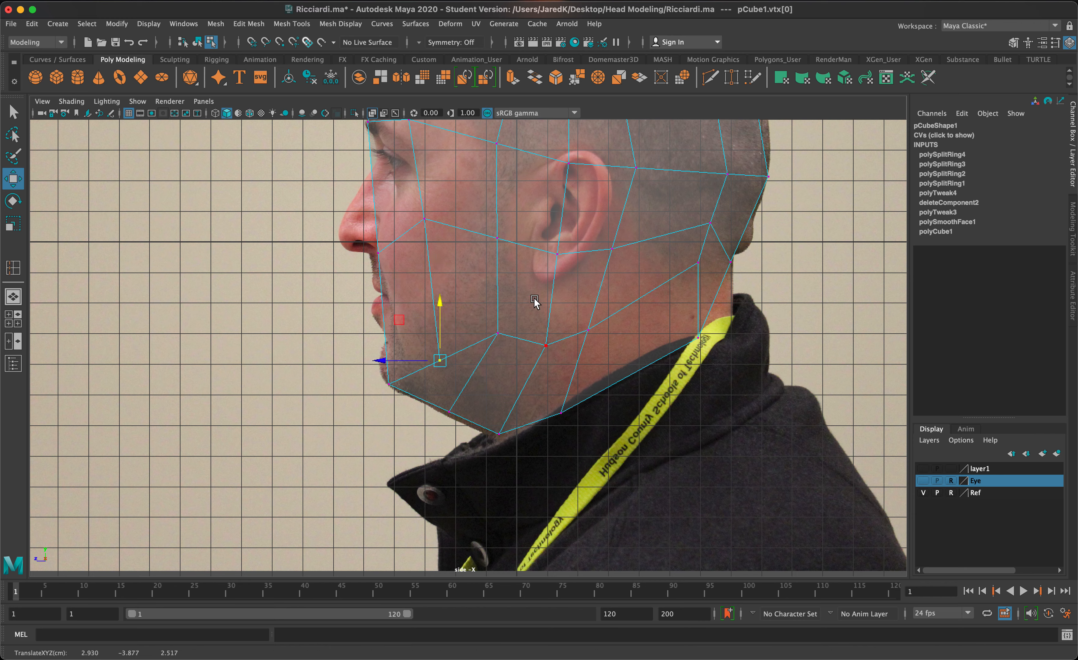
left_click(538, 340)
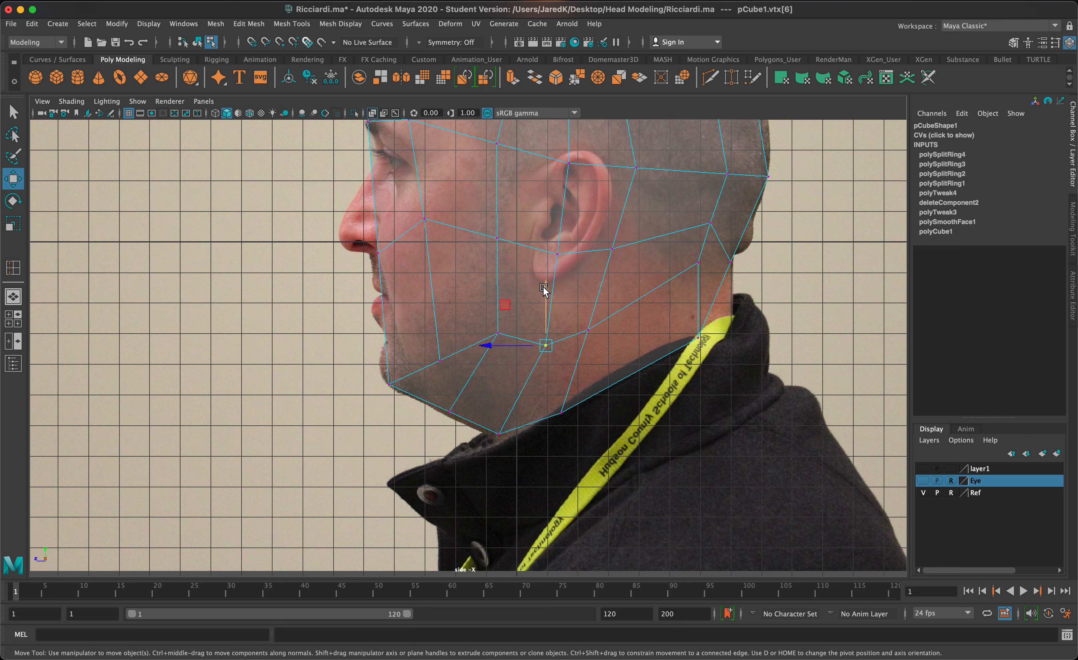
left_click_drag(546, 288, 547, 265)
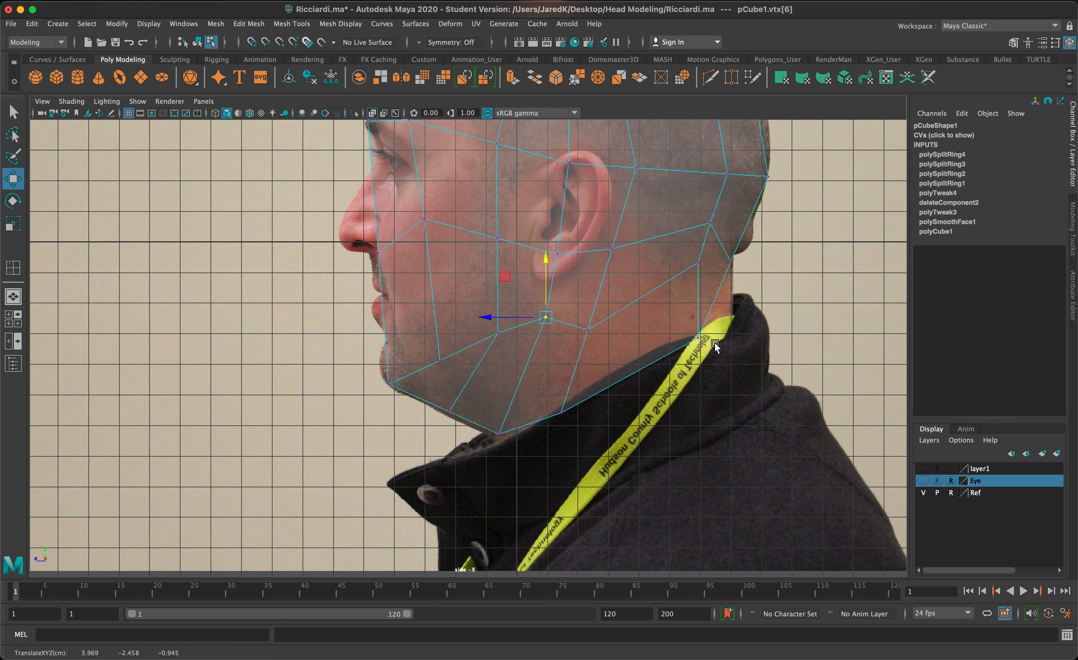
- Shift the inner nape vertices down and forward along the neck, and move the collar vertex slightly forward
left_click(732, 265)
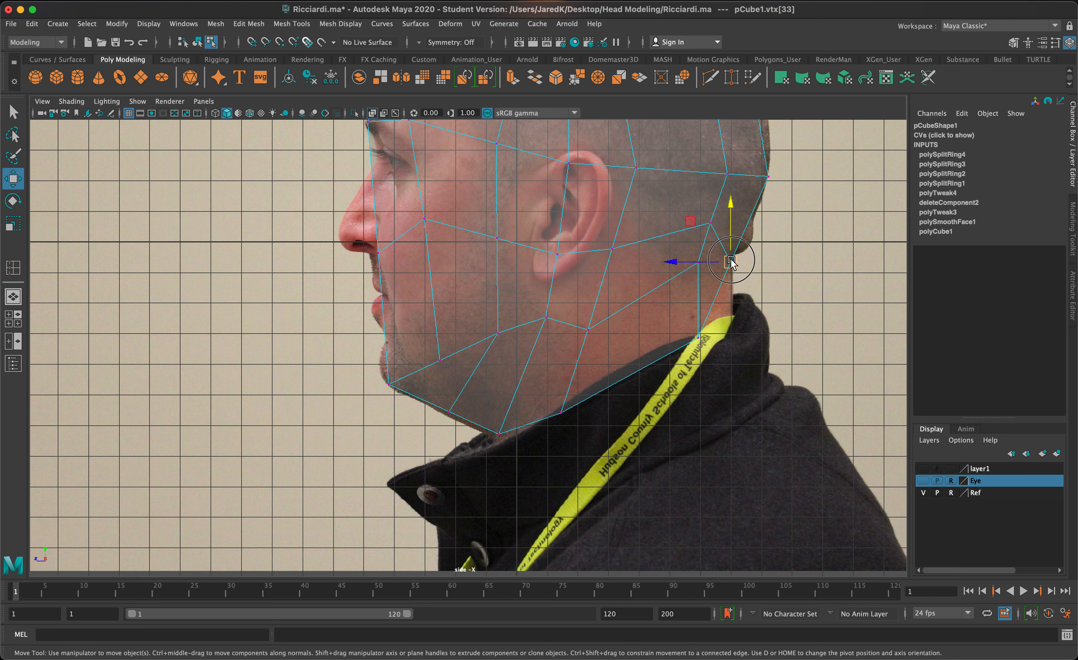
left_click(711, 225)
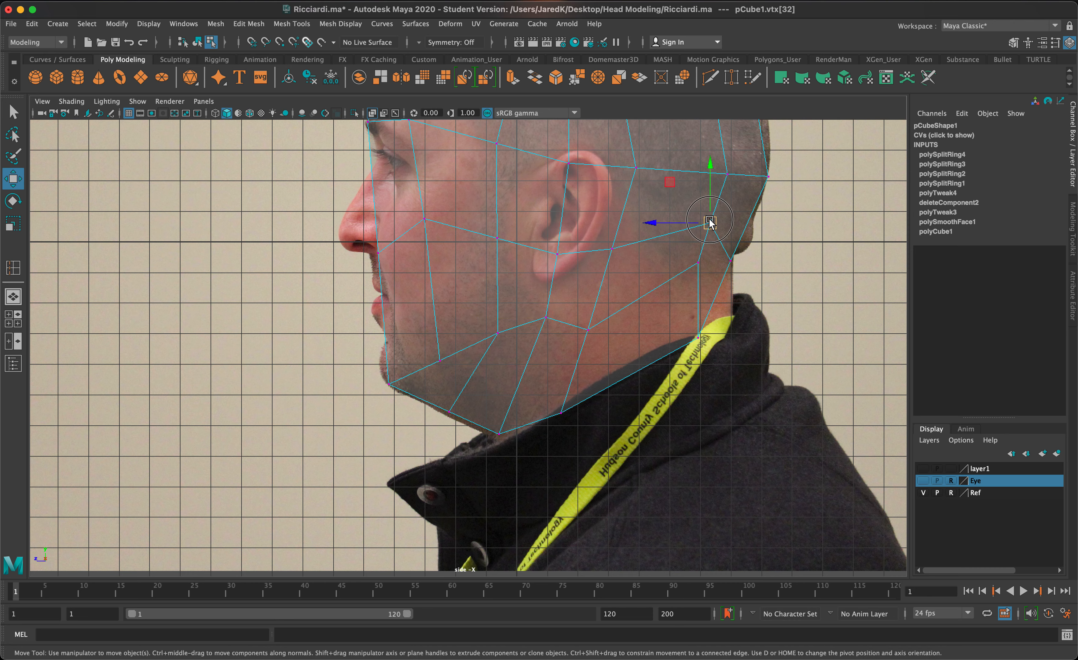
left_click_drag(709, 224, 680, 301)
left_click(698, 262)
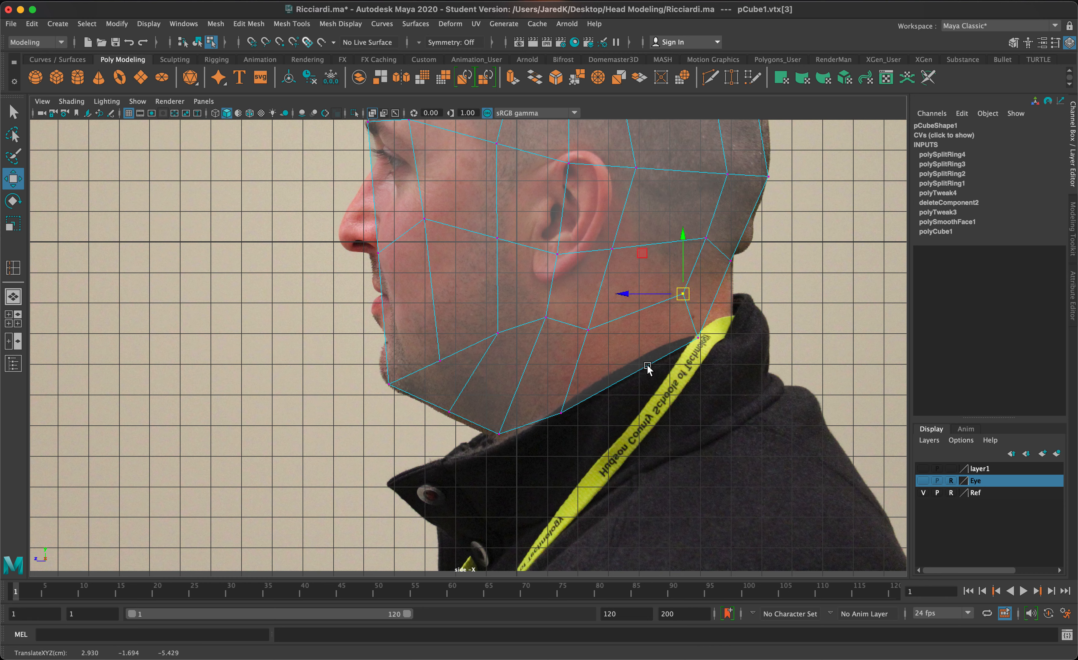
left_click(699, 341)
left_click_drag(699, 341, 679, 344)
- Move the vertex at the base of the nose slightly back into the face above the upper lip
middle_click_drag(706, 256, 702, 422, "alt")
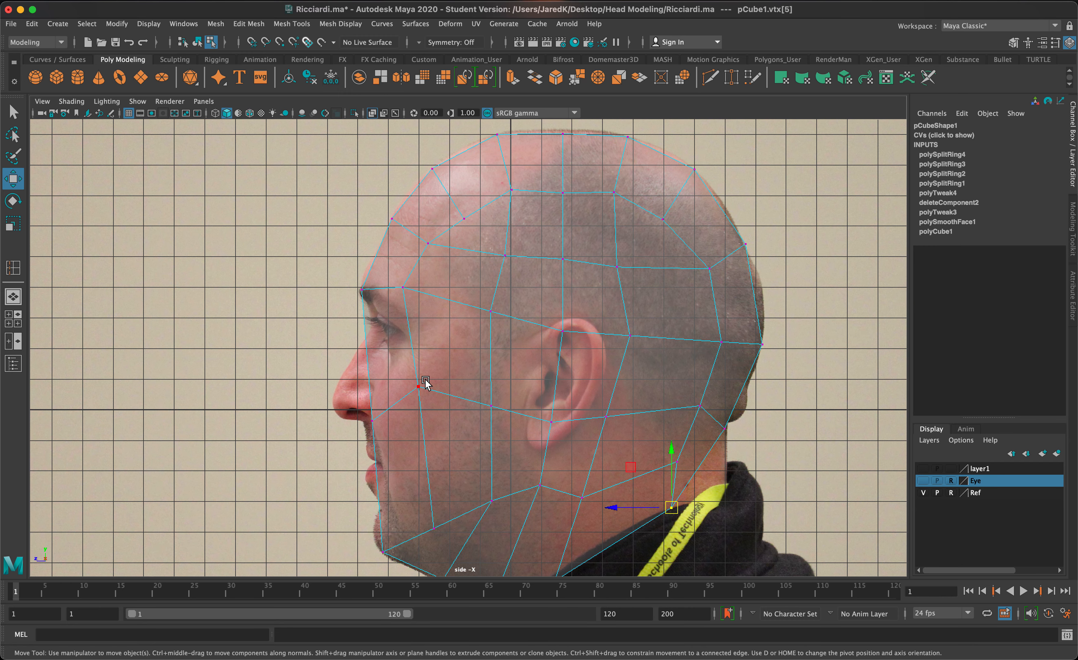
left_click(373, 420)
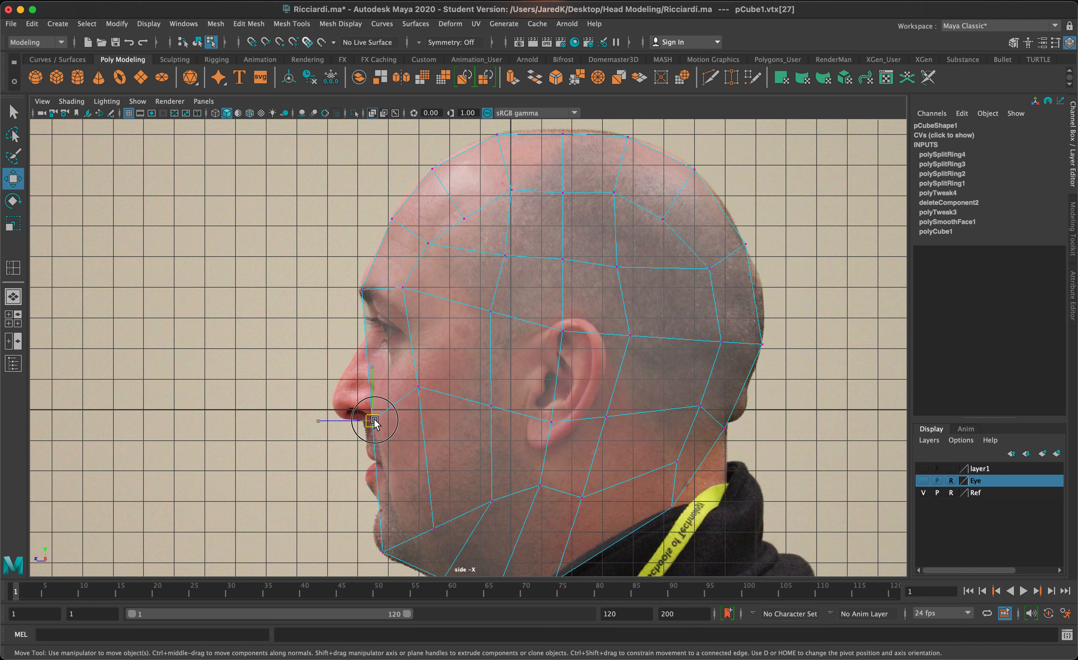
left_click_drag(373, 420, 381, 421)
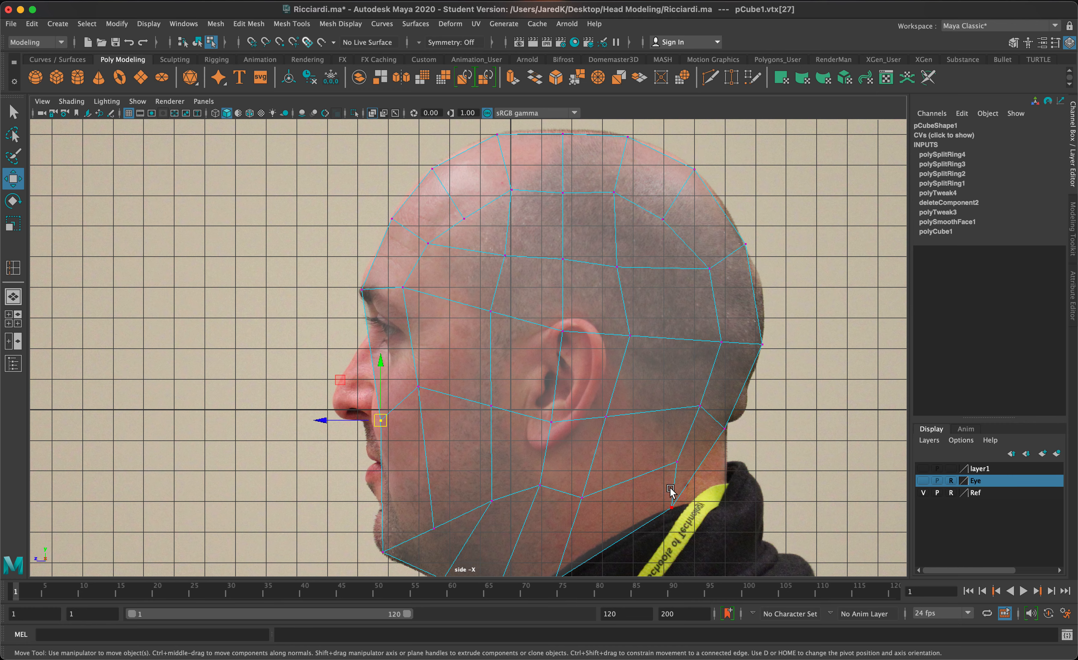
scroll(654, 384, "down", 1)
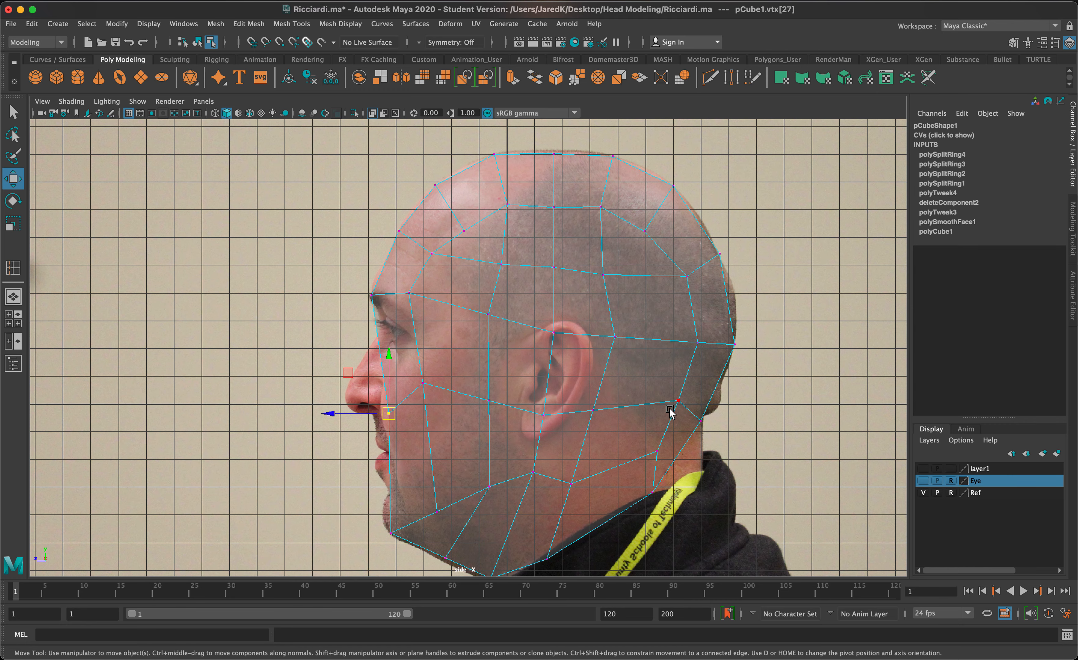
middle_click_drag(670, 411, 690, 312, "alt")
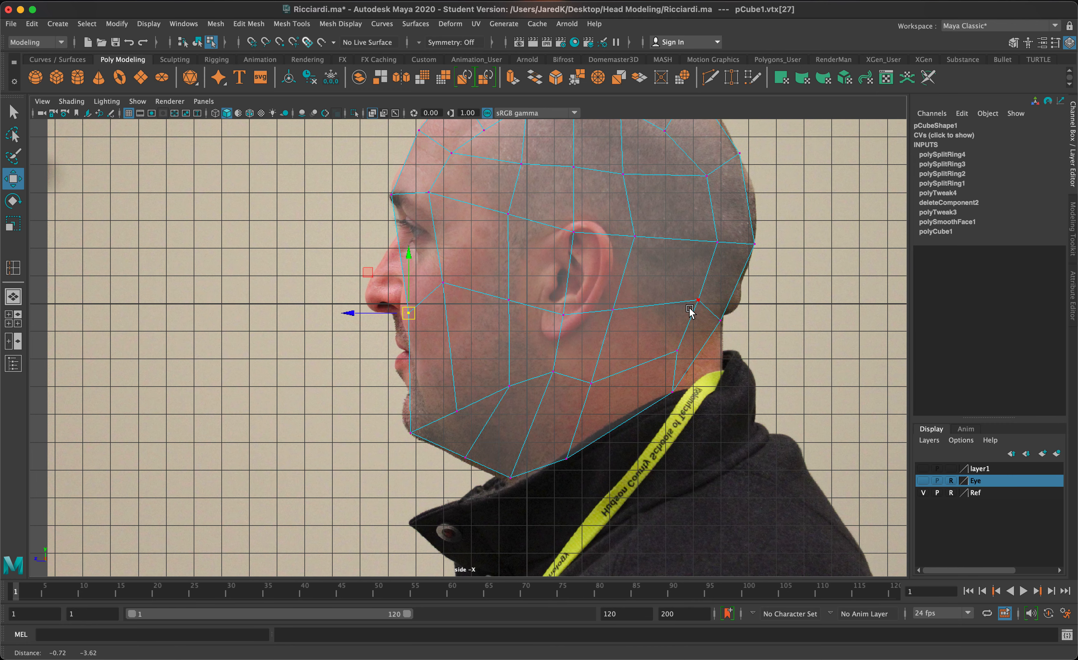
right_click_drag(692, 332, 692, 347)
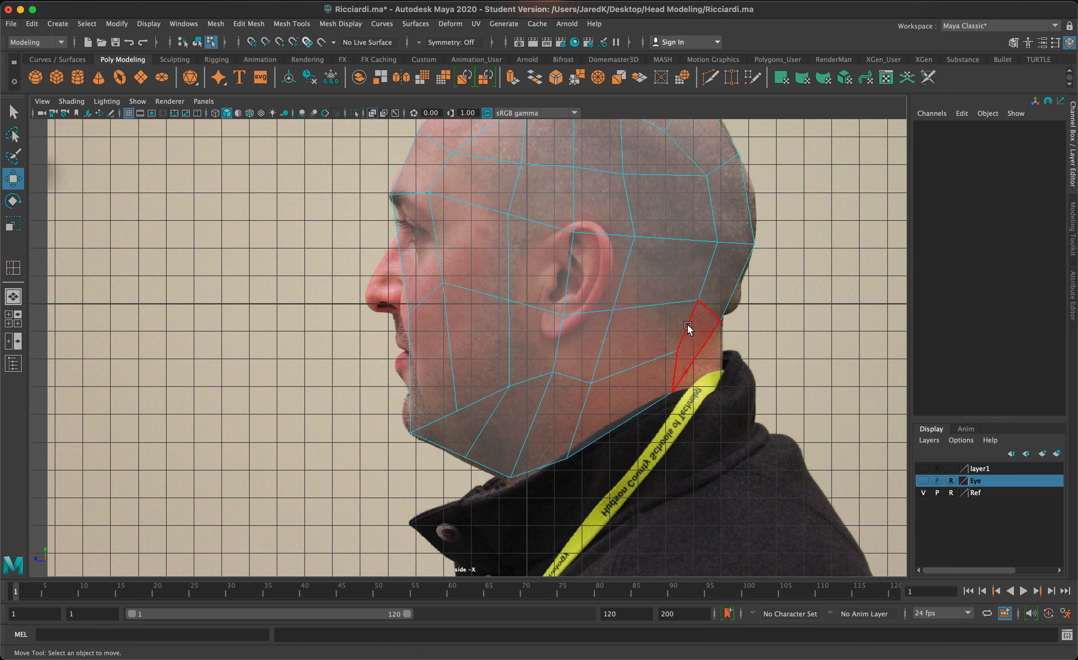
left_click(694, 335)
left_click(617, 414, "shift")
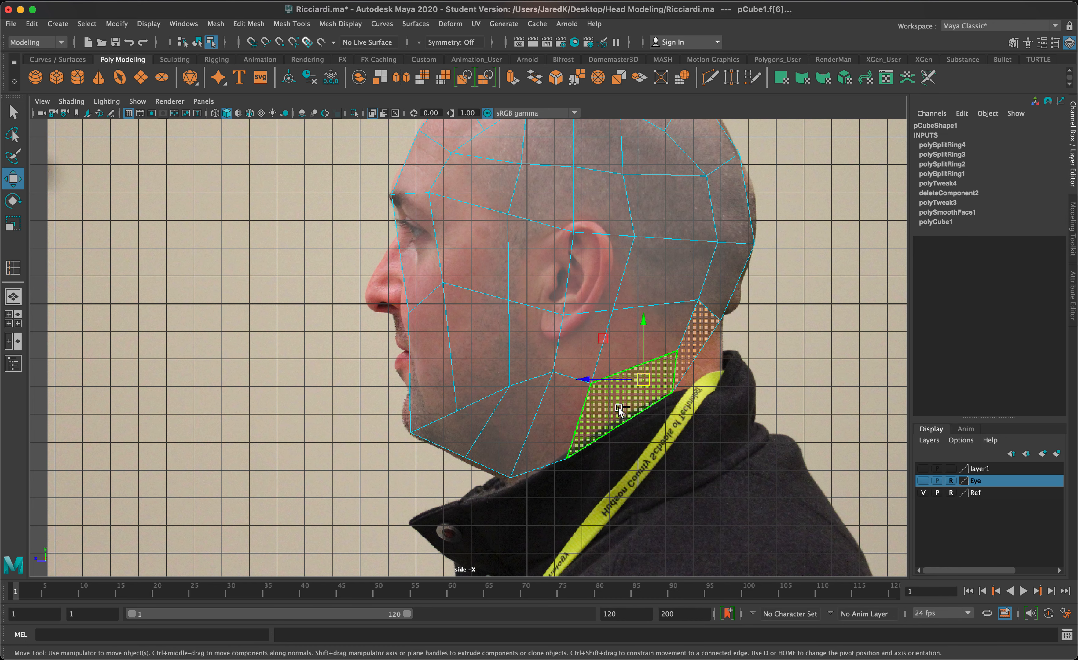
left_click(567, 437, "shift")
right_click_drag(651, 331, 600, 331)
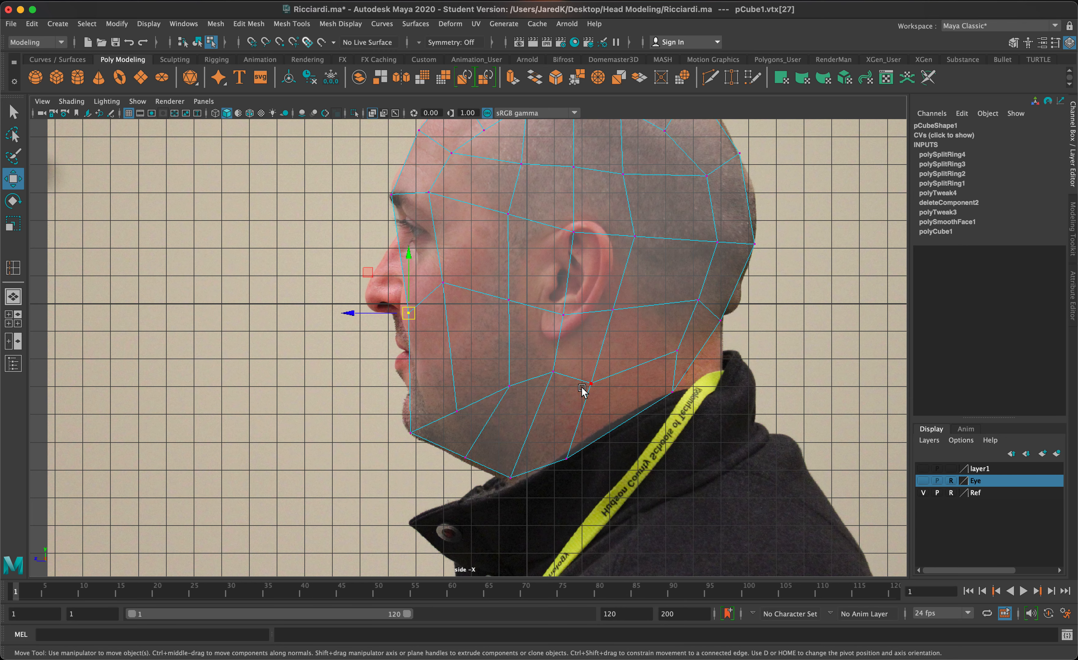
- Move the two edge-loop vertices at and behind the earlobe backward, and lower the cheek vertex to level the loop
left_click(554, 372)
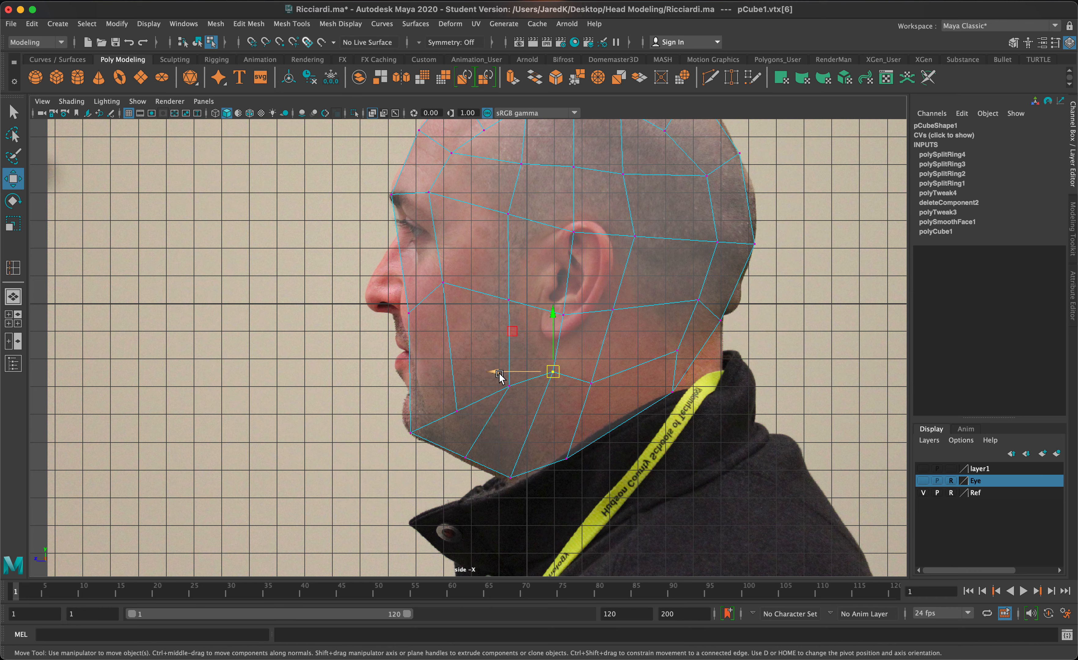
left_click(632, 306)
left_click_drag(613, 310, 635, 305)
left_click(572, 317)
left_click_drag(573, 319, 575, 315)
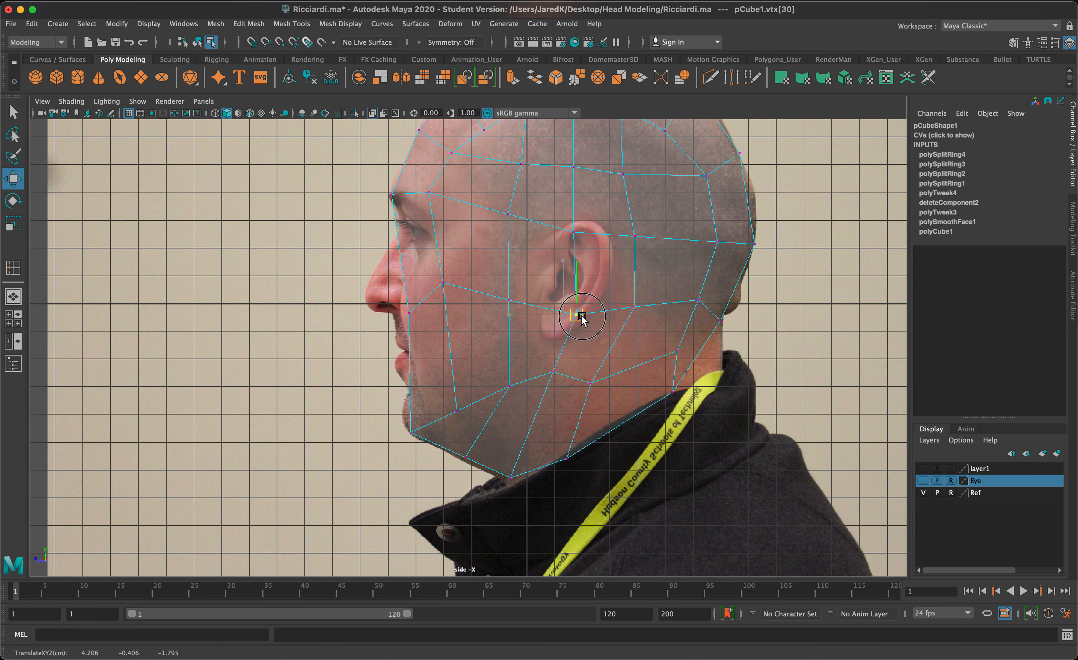
left_click(443, 282)
left_click_drag(443, 283, 445, 300)
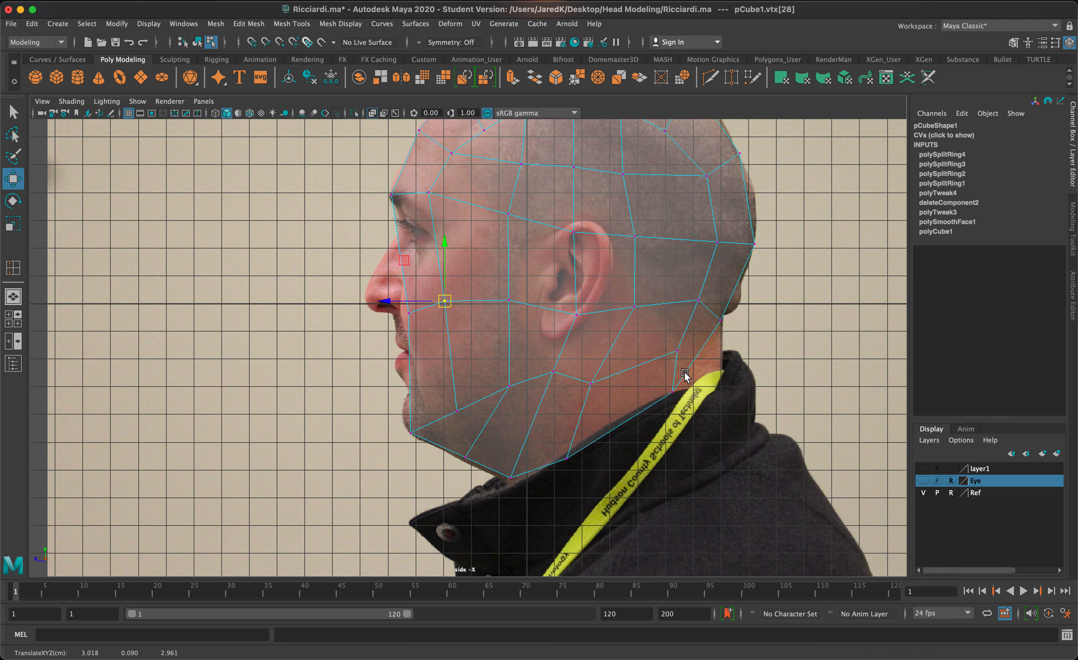
- Delete the faces closing off the neck, from behind the jaw back to the nape
right_click_drag(635, 400, 633, 360)
left_click(589, 406)
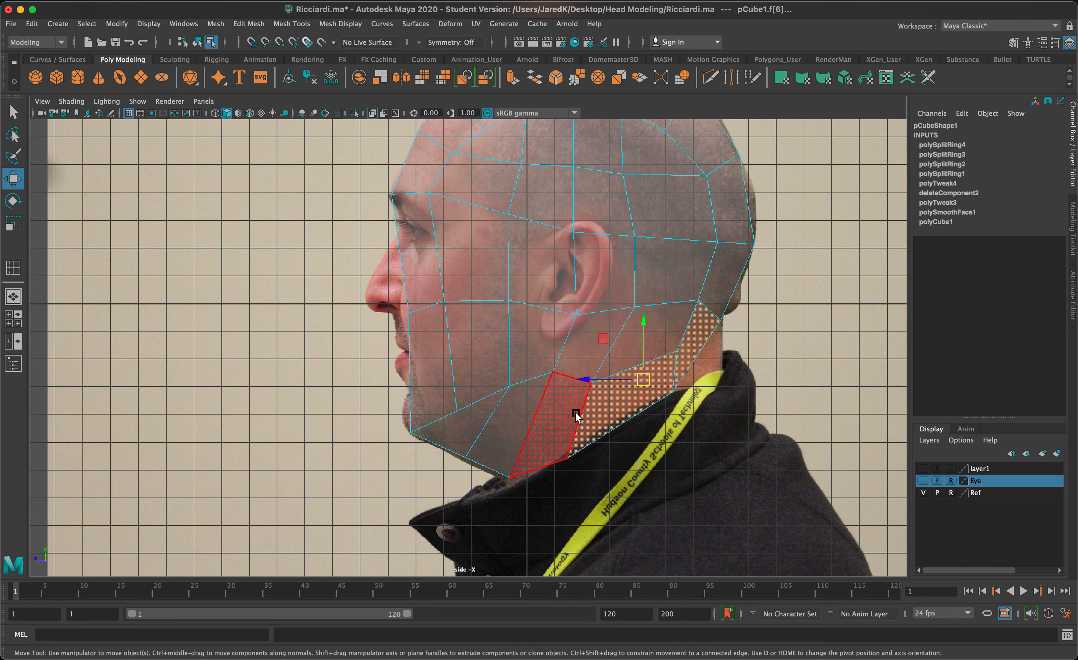
left_click(567, 420)
left_click(594, 418, "shift")
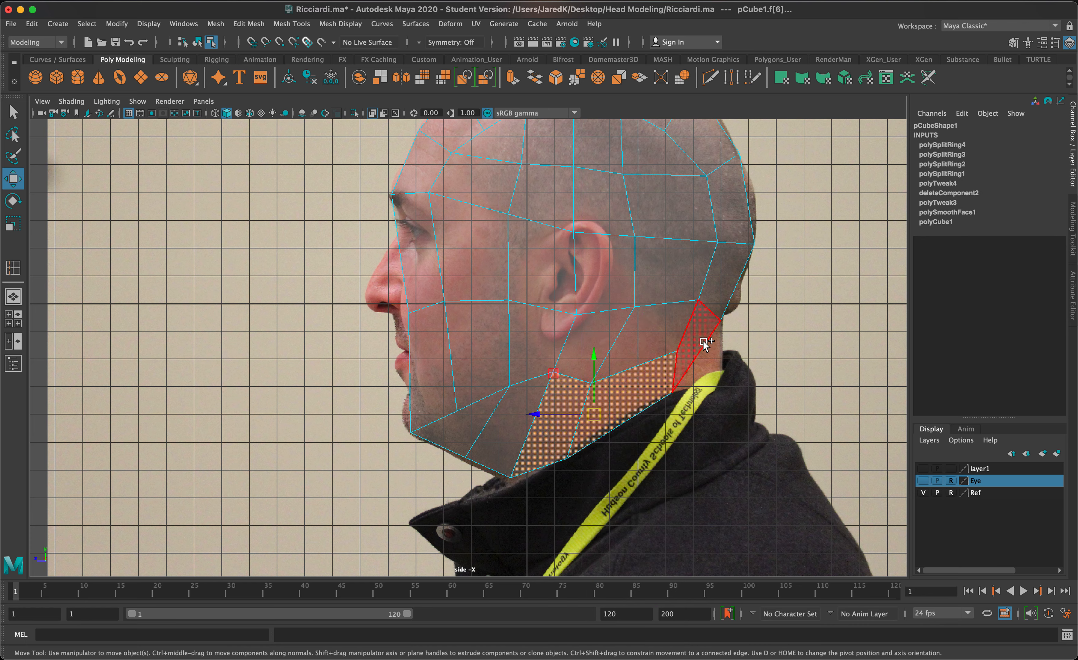
left_click(703, 341, "shift")
key("Delete")
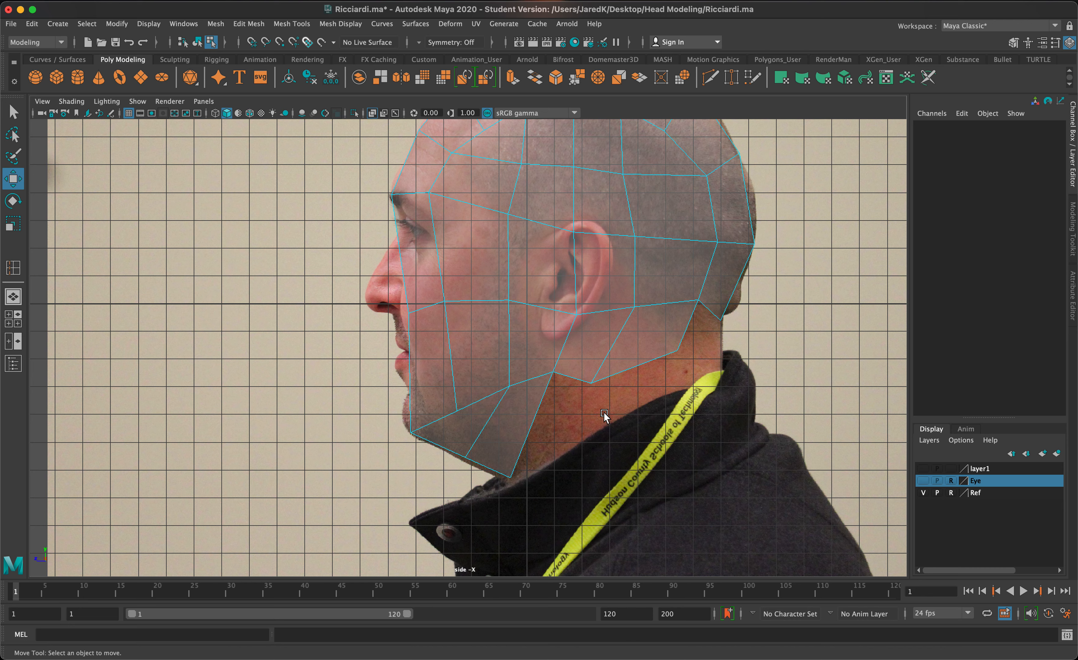
- Select the open border edges around the neck opening from the jaw to the nape and extrude them
right_click_drag(579, 330, 571, 294)
left_click(549, 392)
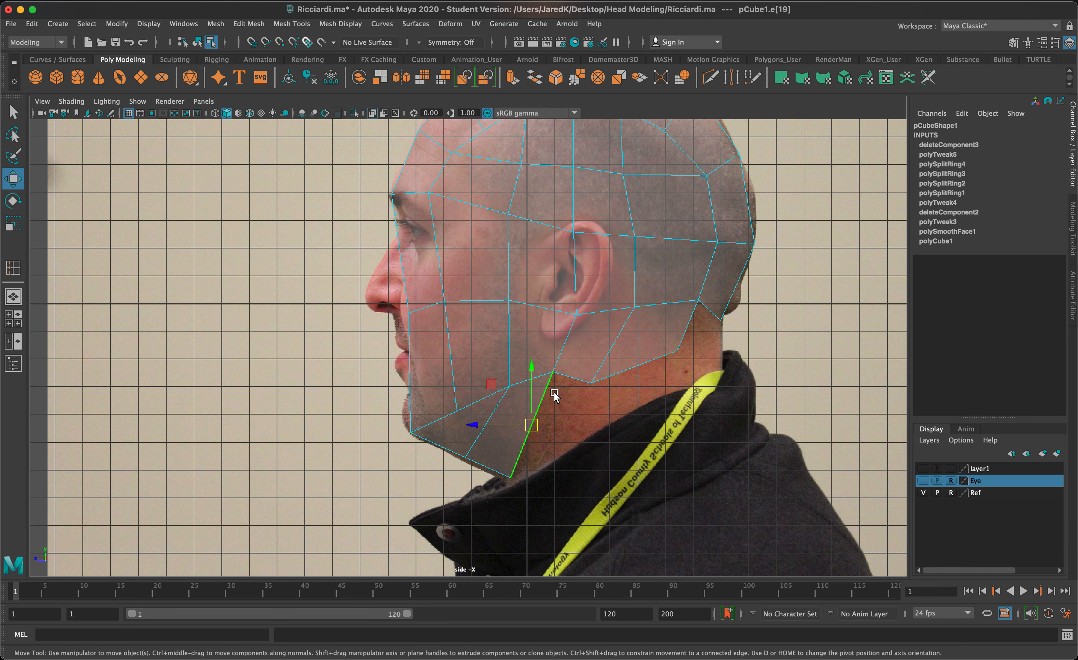
left_click(700, 315, "shift")
left_click(653, 360, "shift")
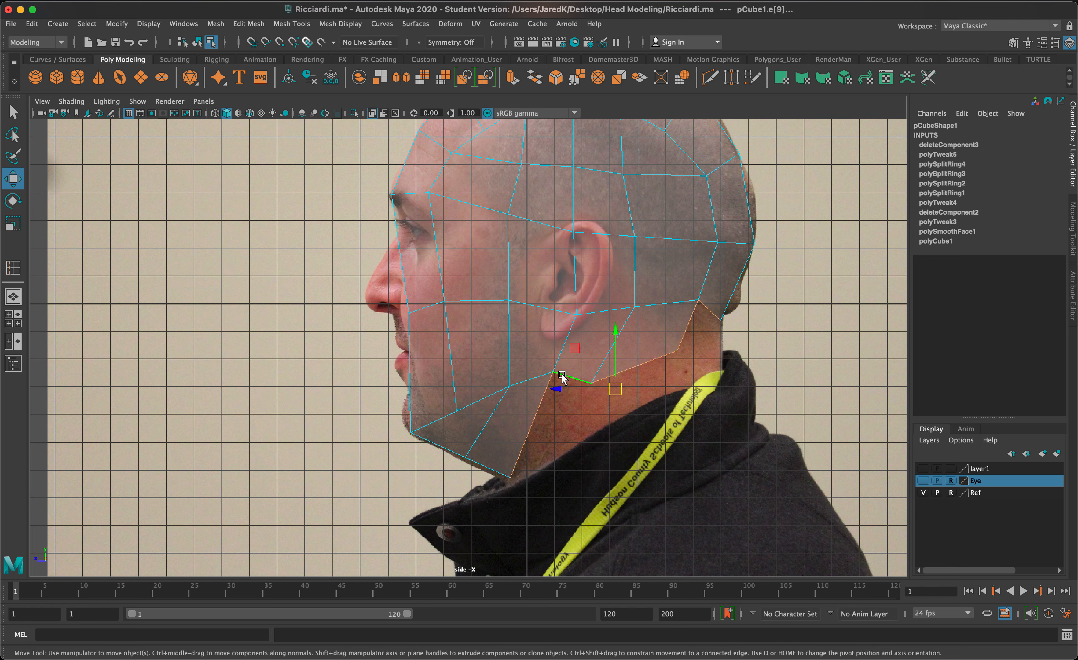
left_click(238, 24)
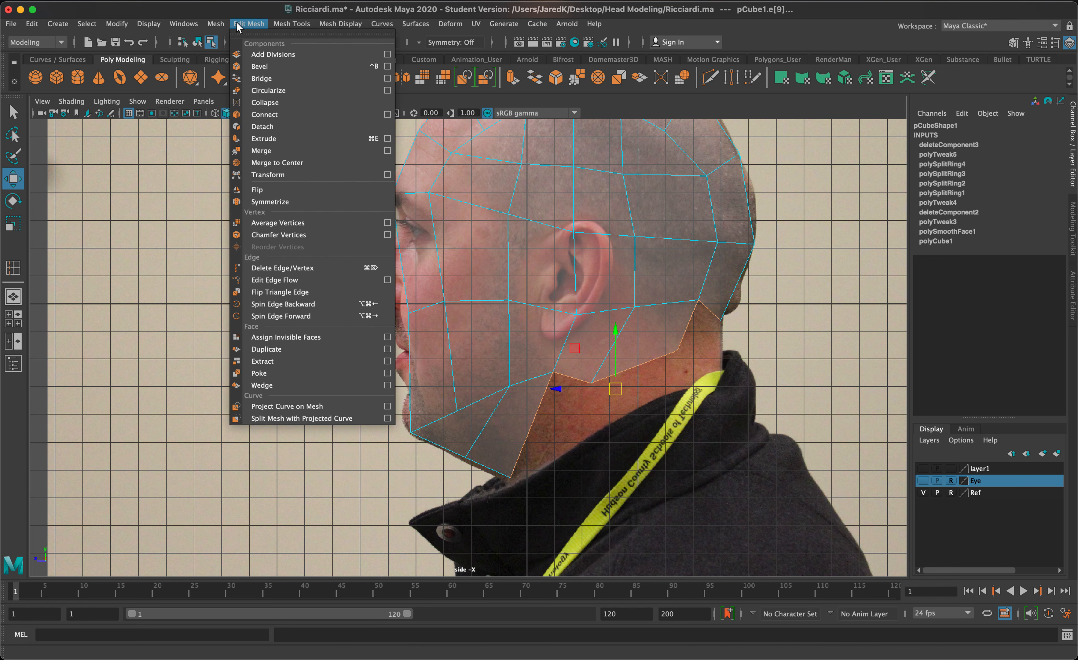
left_click(272, 142)
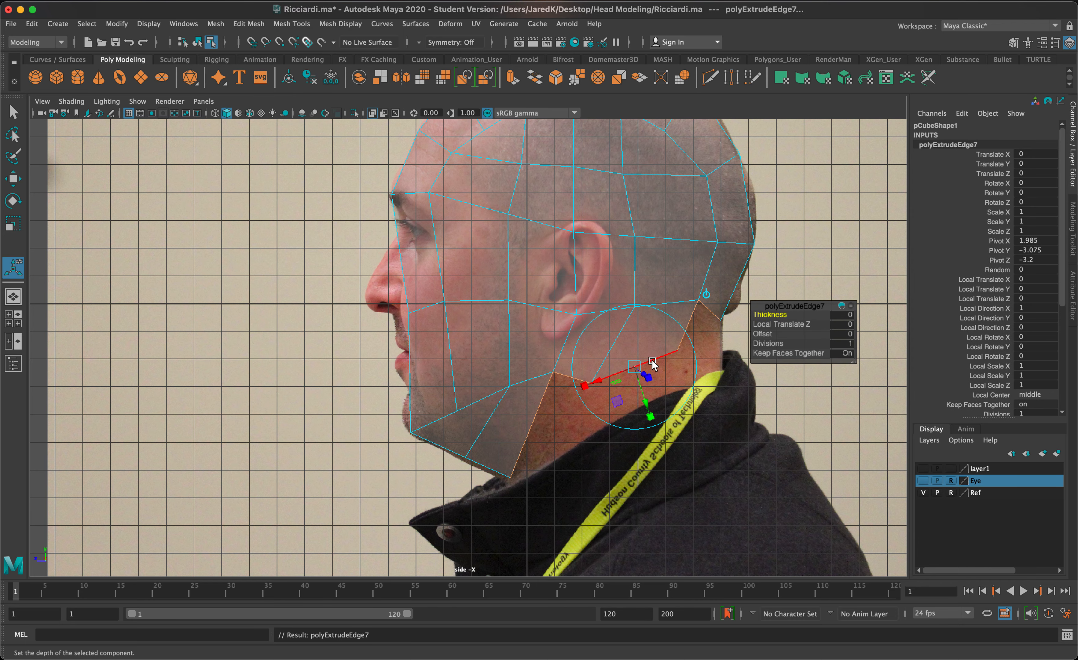
- Pull the extruded neck edges down in world space by about 3.557 and flatten them to a Y scale of about 0.115
left_click(706, 295)
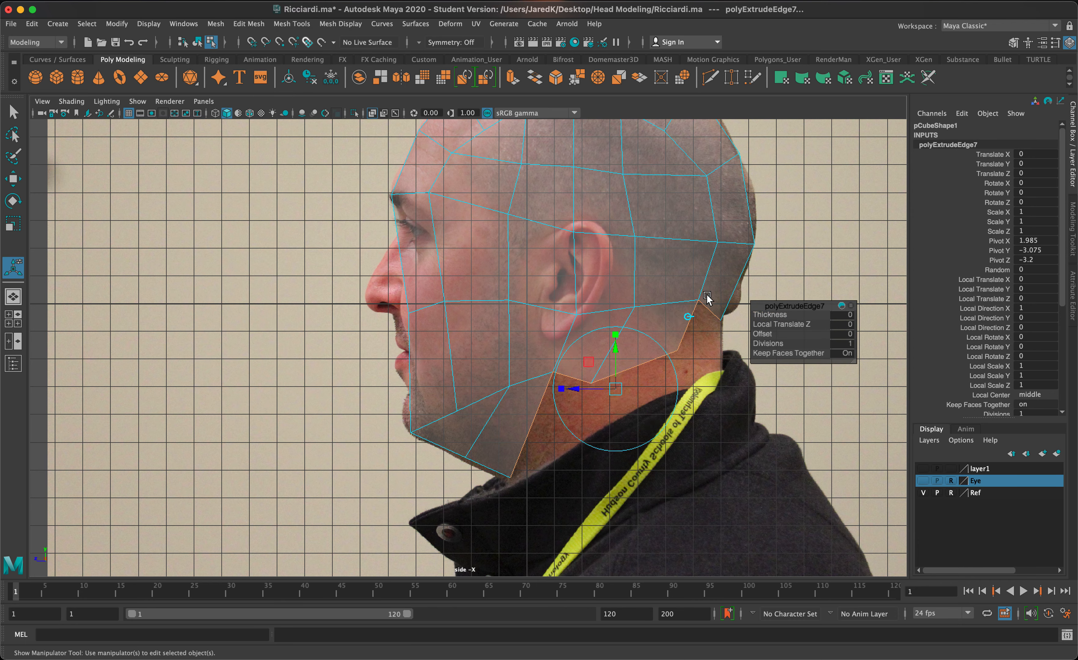
left_click_drag(619, 350, 648, 479)
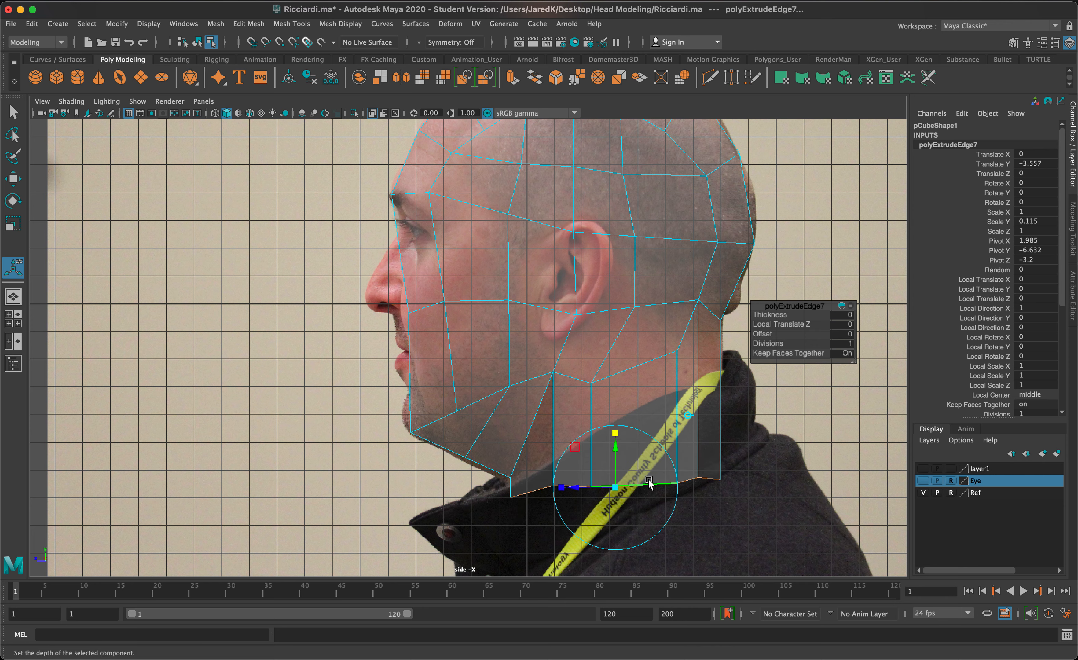
key("w")
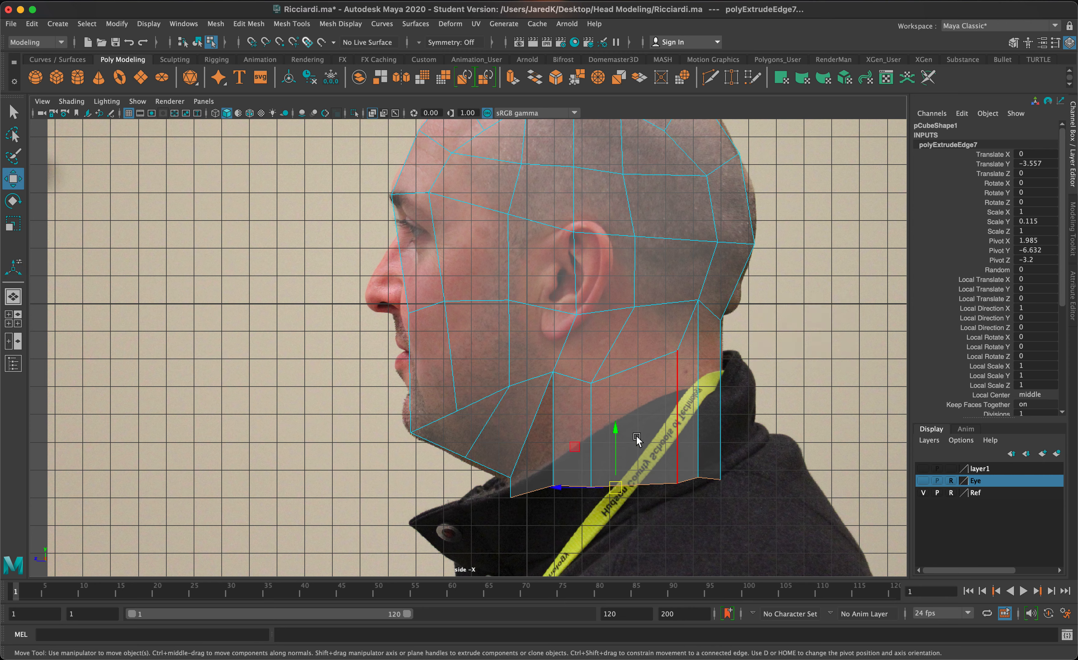
left_click_drag(622, 488, 626, 487)
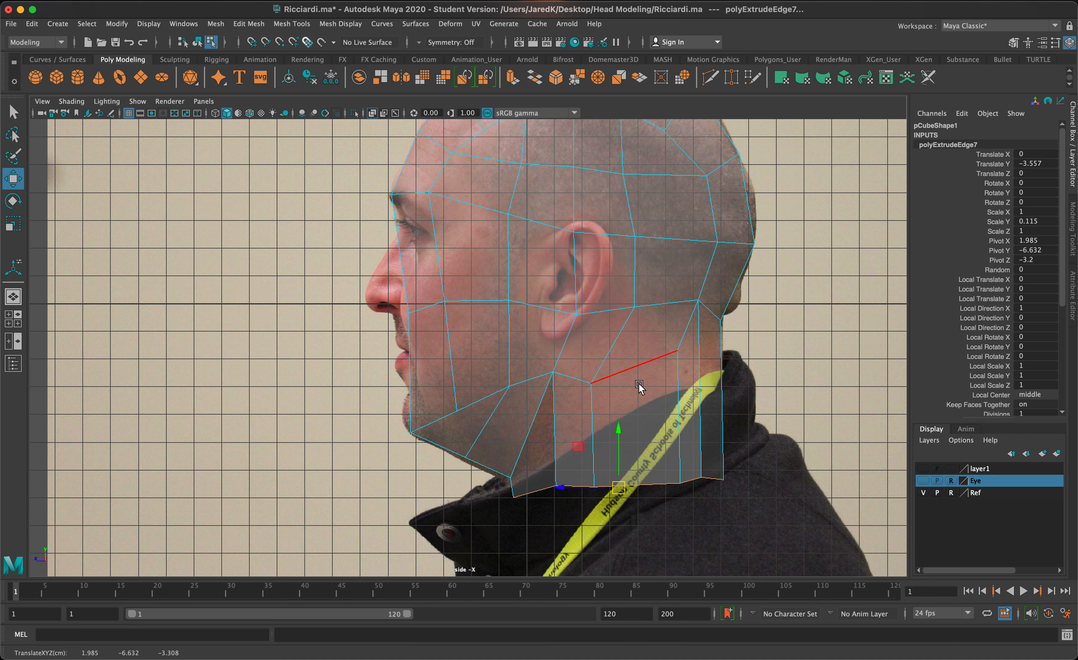
- In the front view, select the side vertices of the forehead edge loop and move them outward towards the head outline
key("space")
key("space")
left_click_drag(735, 272, 655, 288, "alt")
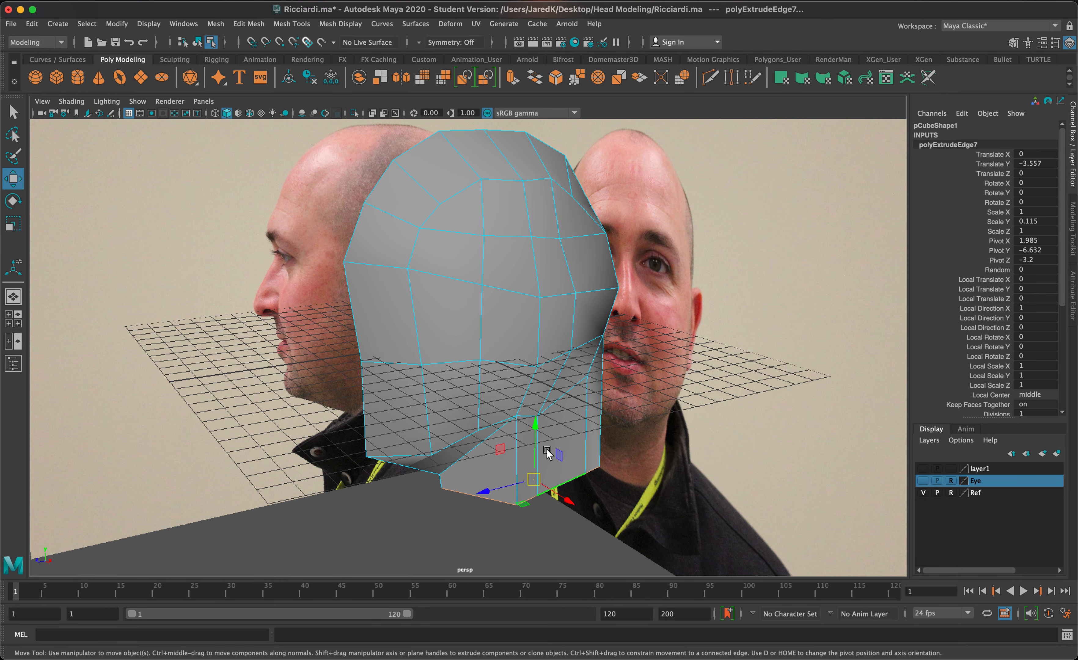
left_click_drag(529, 458, 513, 429, "alt")
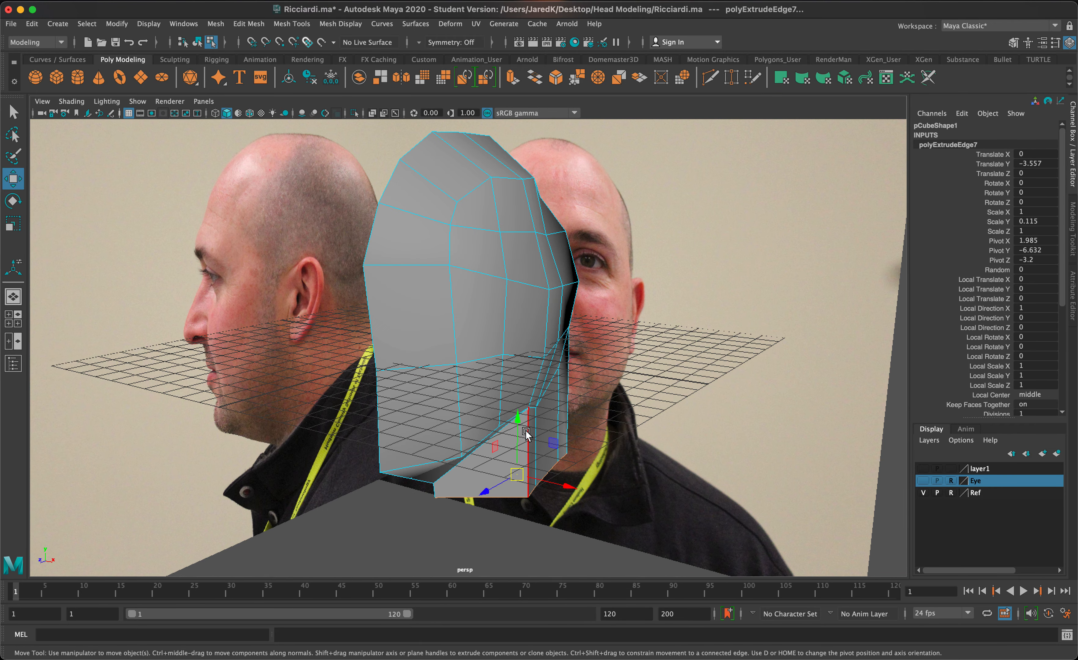
key("space")
key("space")
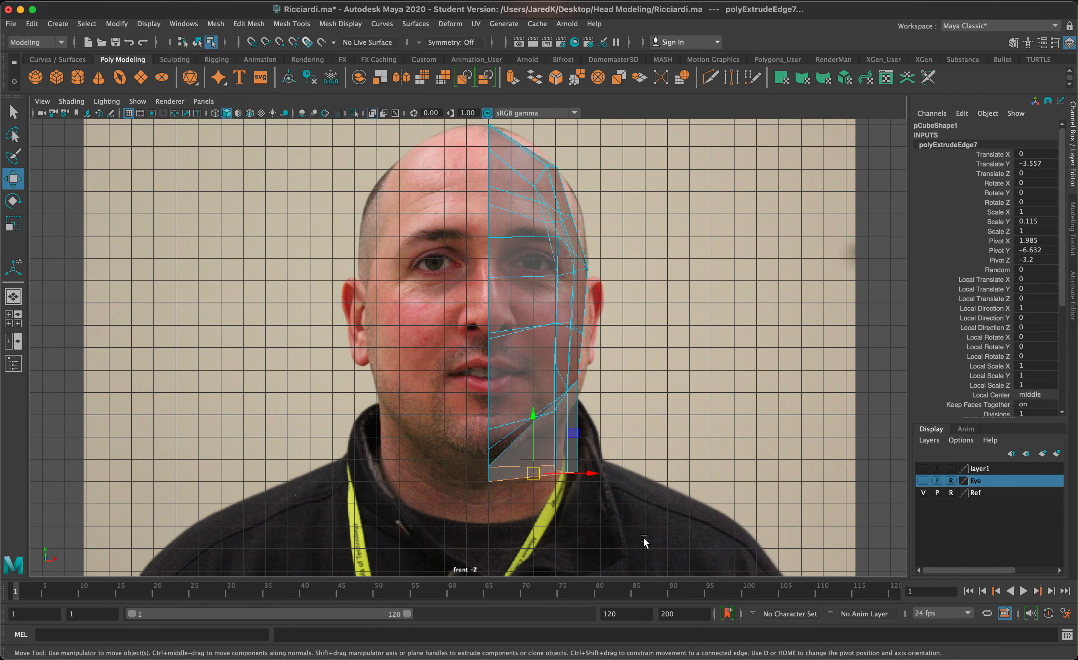
scroll(638, 509, "up", 3)
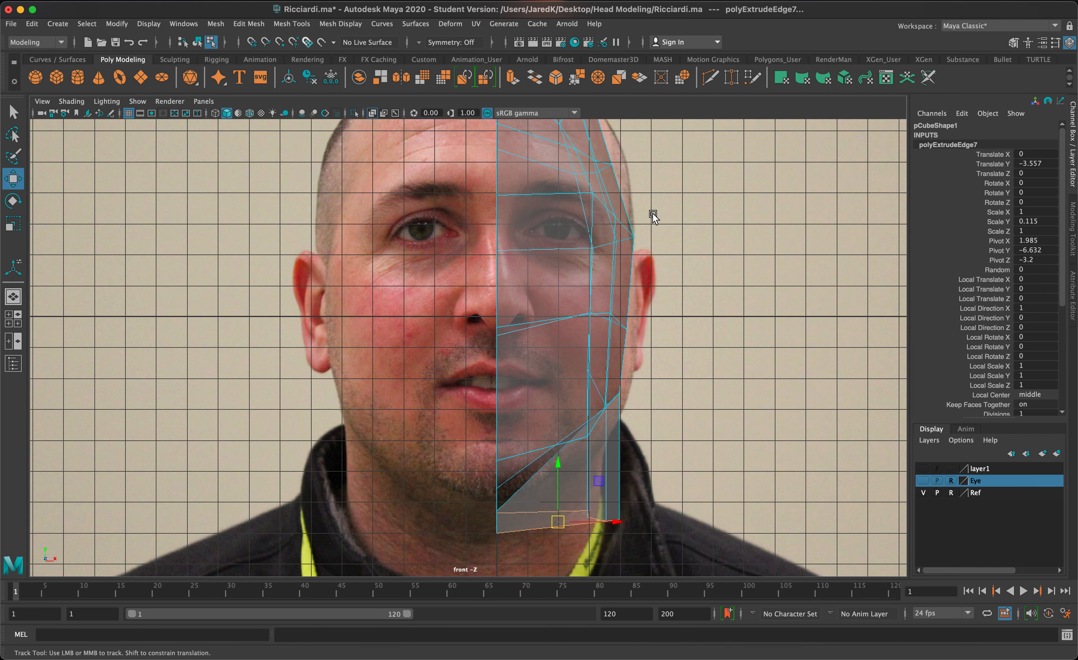
scroll(586, 327, "up", 3)
right_click_drag(534, 291, 515, 279)
left_click_drag(566, 314, 500, 262)
left_click_drag(593, 290, 606, 289)
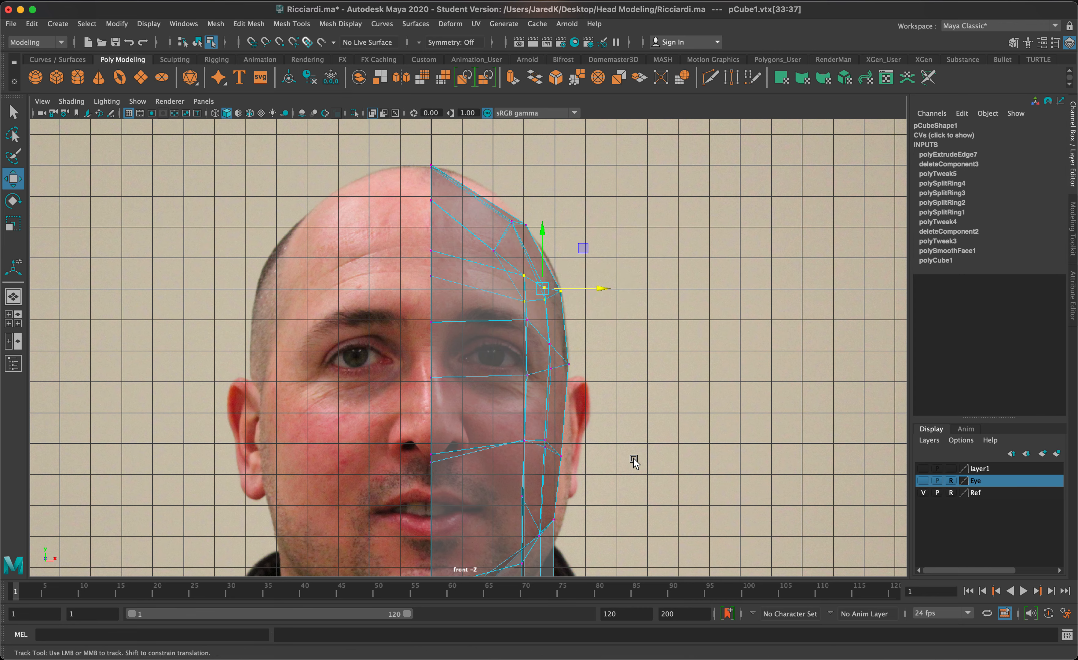
- In the front view, select the side vertices at nose level and at the jaw, moving each group outward towards the head outline
middle_click_drag(633, 458, 652, 384, "alt")
left_click_drag(573, 373, 524, 344)
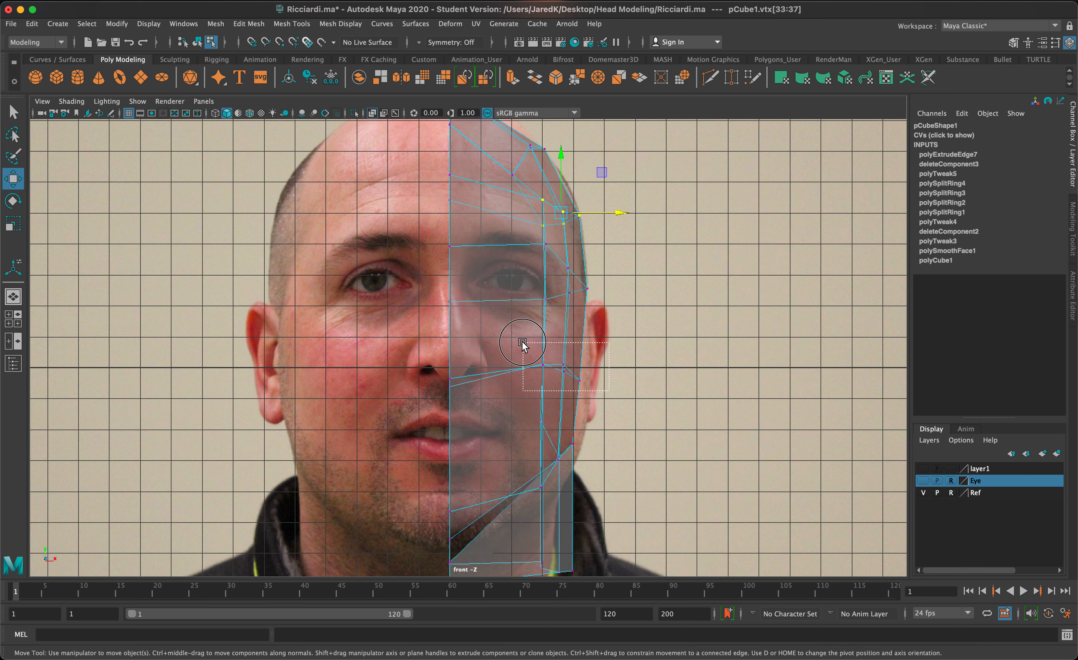
left_click_drag(618, 372, 627, 374)
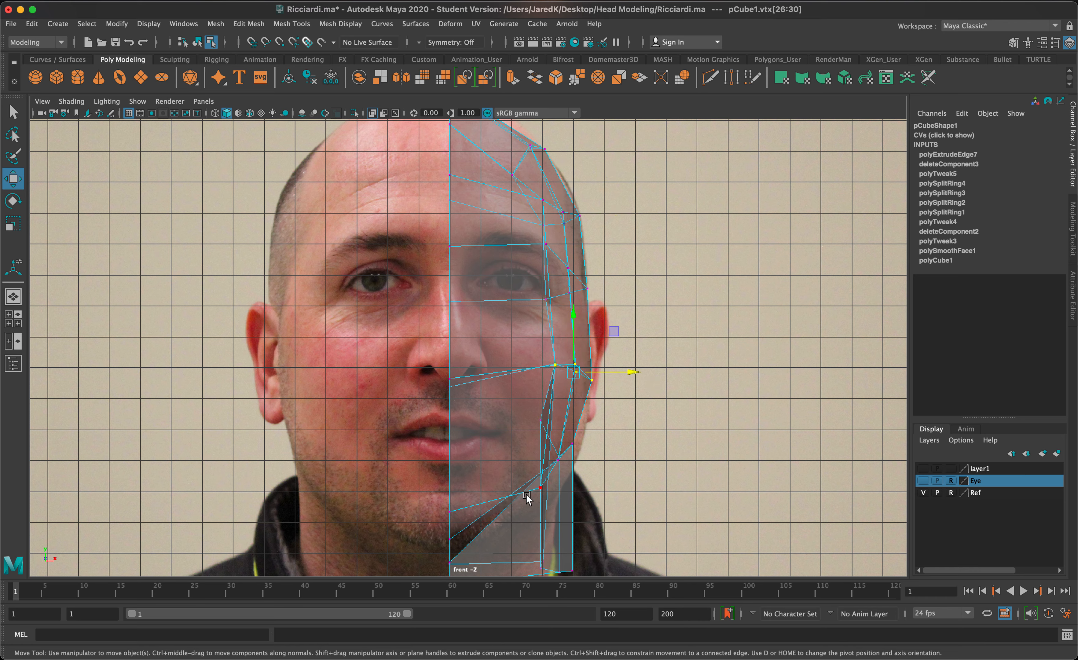
left_click_drag(589, 501, 526, 404)
left_click_drag(617, 467, 628, 469)
left_click(622, 476, "alt")
- In the perspective view, move the corner vertex at the upper back of the head outward in X to round the skull
key("space")
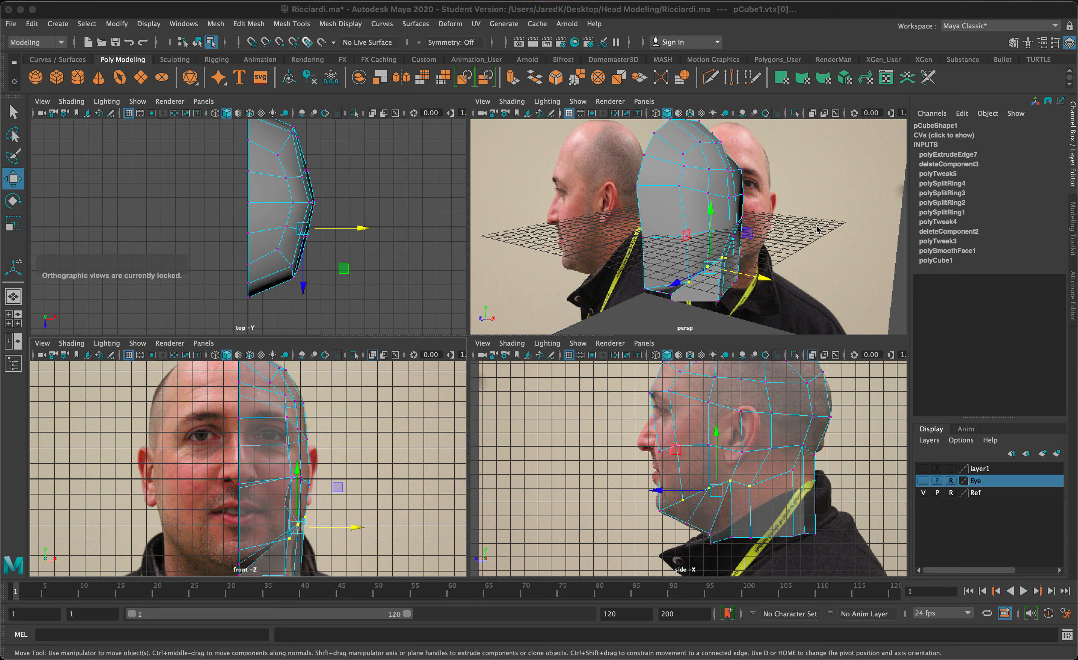
key("space")
left_click_drag(782, 258, 674, 291, "alt")
left_click(572, 223)
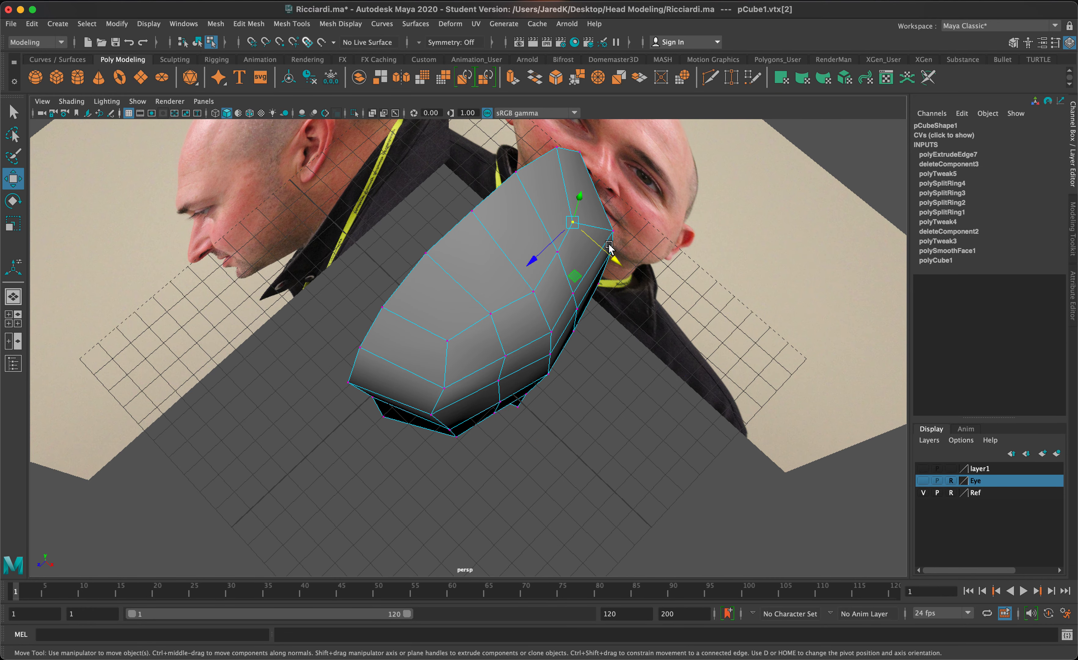
left_click_drag(614, 255, 624, 256)
left_click_drag(621, 249, 547, 253, "alt")
- Move the upper forehead corner vertex outward in X to round the front of the skull
left_click(482, 218)
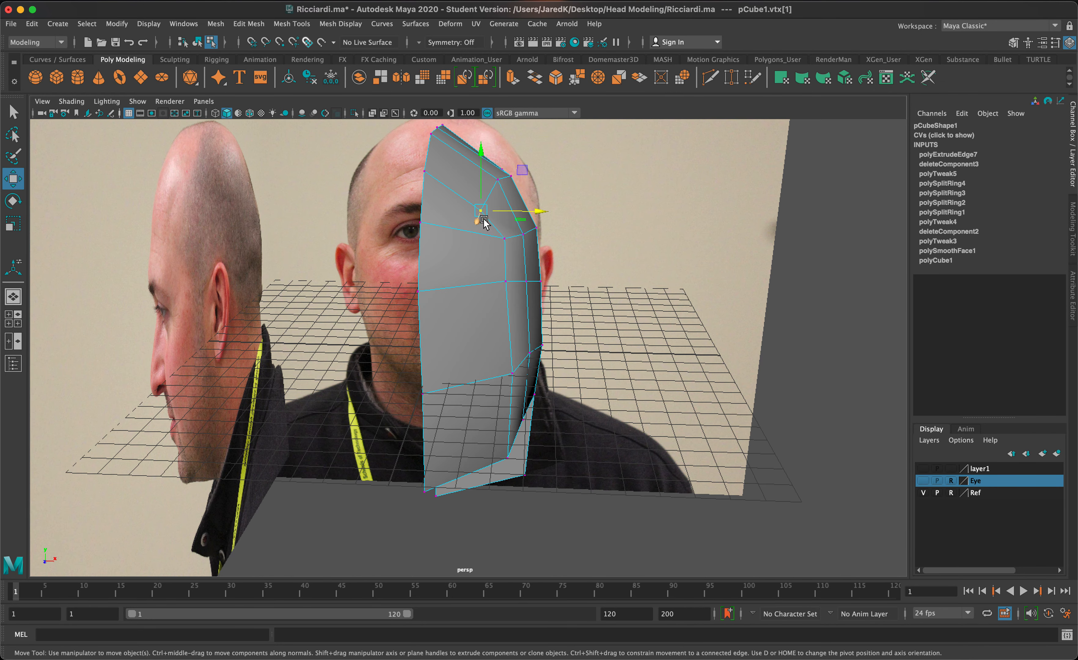
left_click(539, 207)
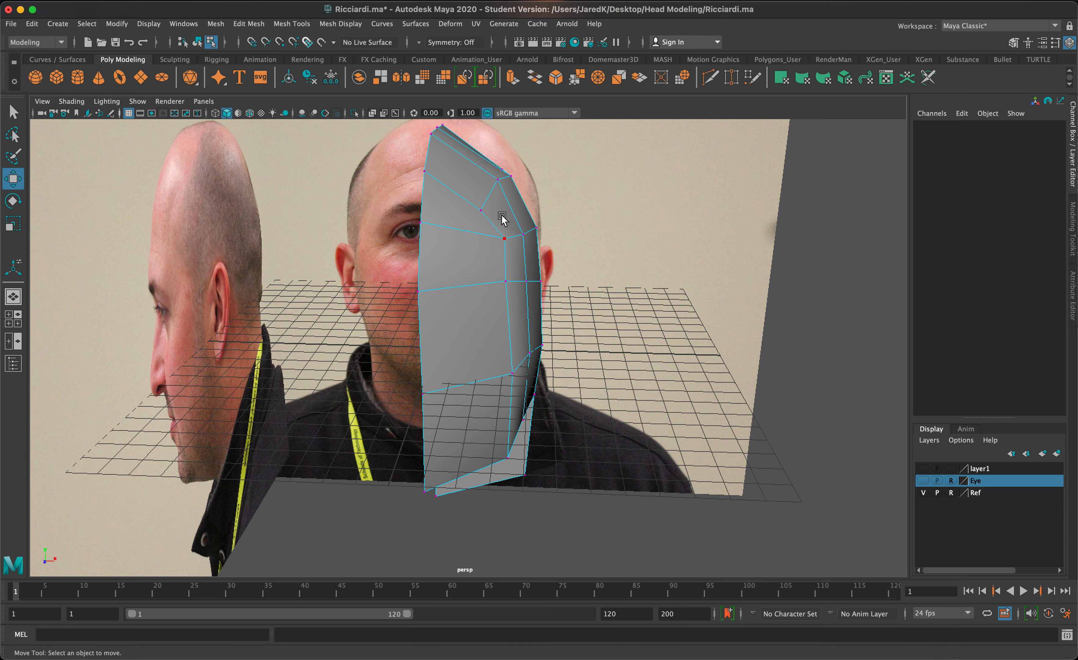
left_click(491, 214)
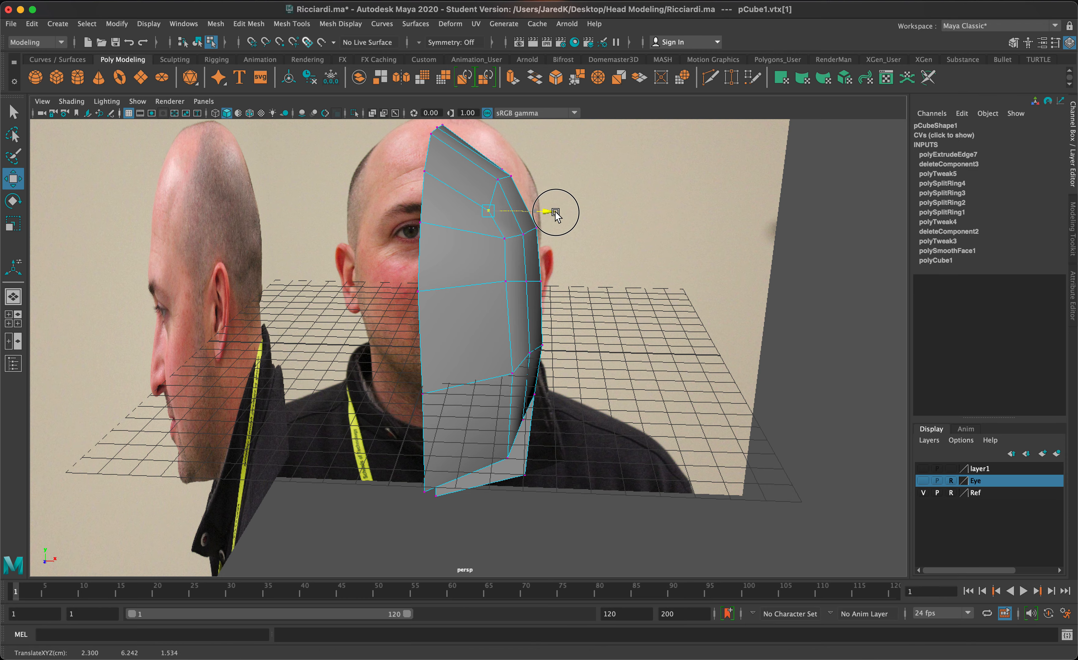
left_click_drag(566, 214, 508, 217, "alt")
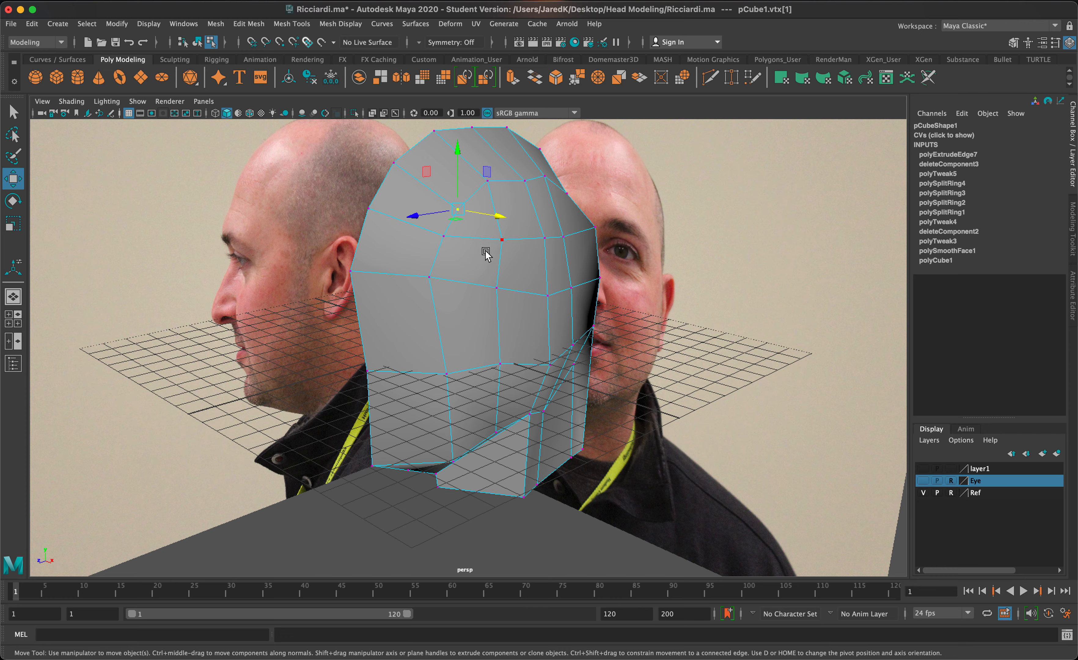
mouse_move(486, 253)
left_mouse_down("alt")
mouse_move(563, 228)
mouse_move(580, 171)
mouse_move(574, 199)
mouse_move(504, 208)
mouse_move(435, 238)
mouse_move(488, 235)
mouse_move(504, 247)
left_mouse_up("alt")
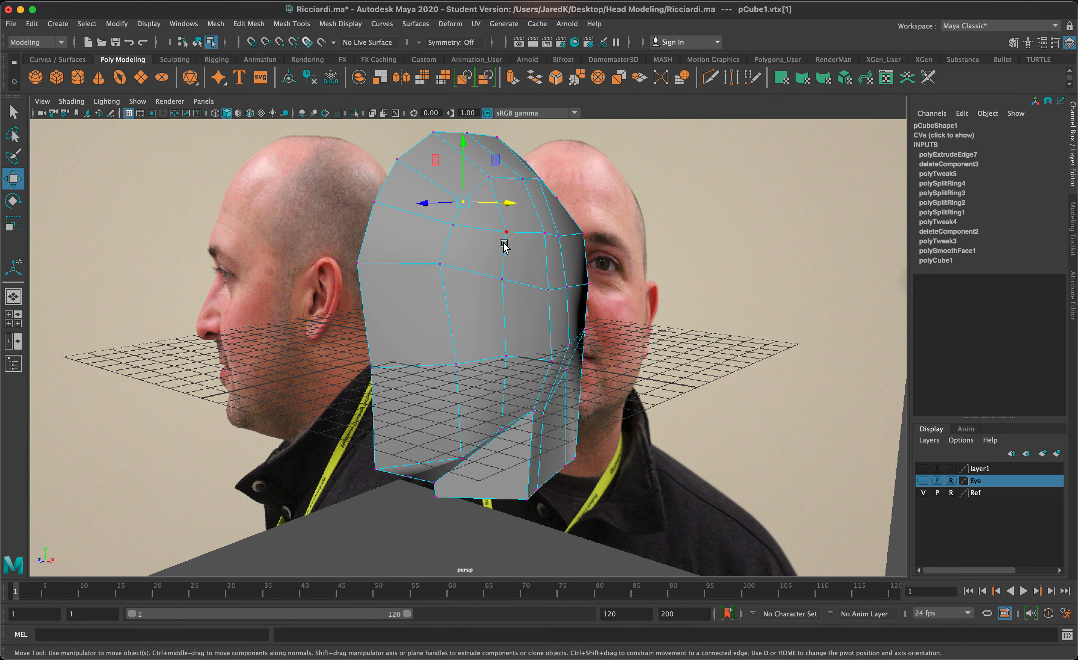
- In the front view, select the side vertices along the neck's lower edge and scale them together in X
left_click(465, 458)
key("space")
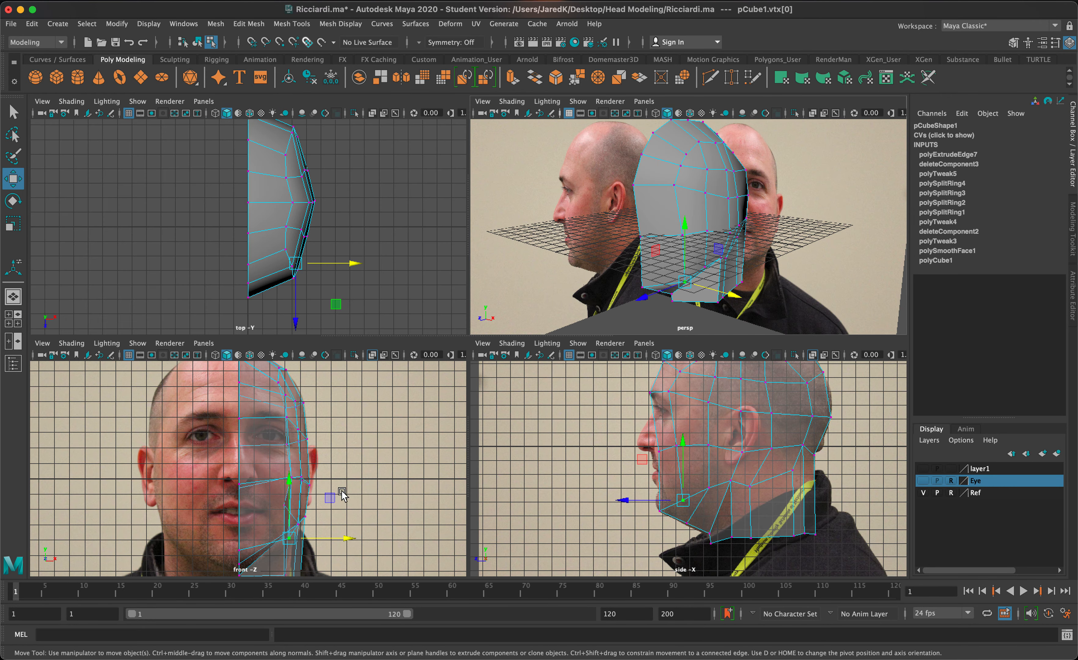
key("space")
scroll(575, 493, "up", 3)
middle_click_drag(591, 484, 626, 334, "alt")
left_click(509, 393)
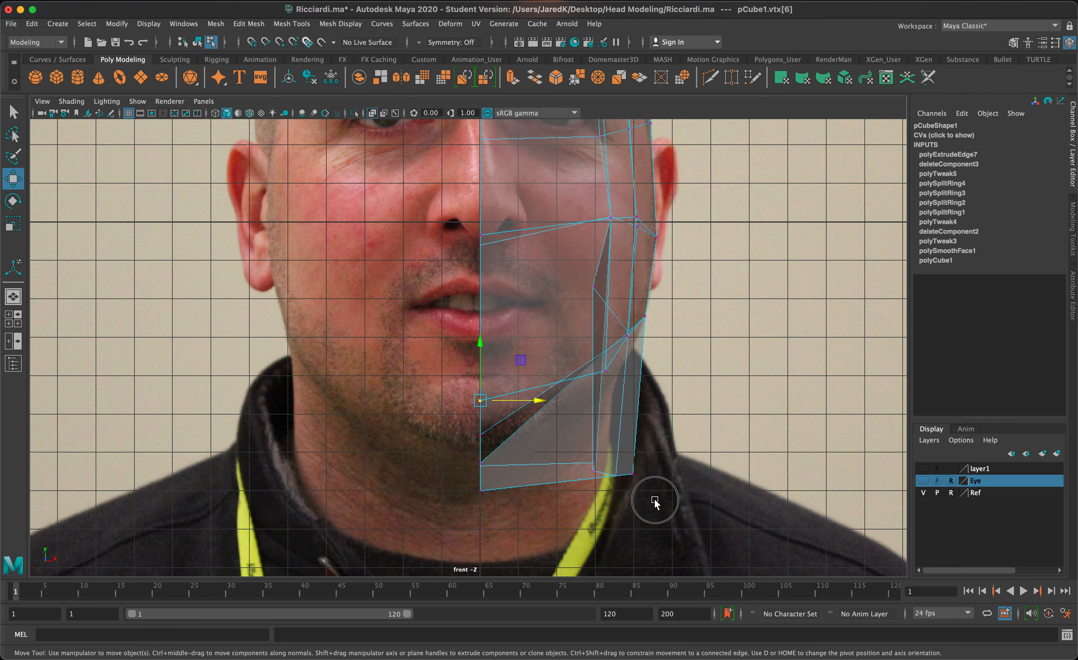
left_click_drag(653, 499, 577, 452)
key("r")
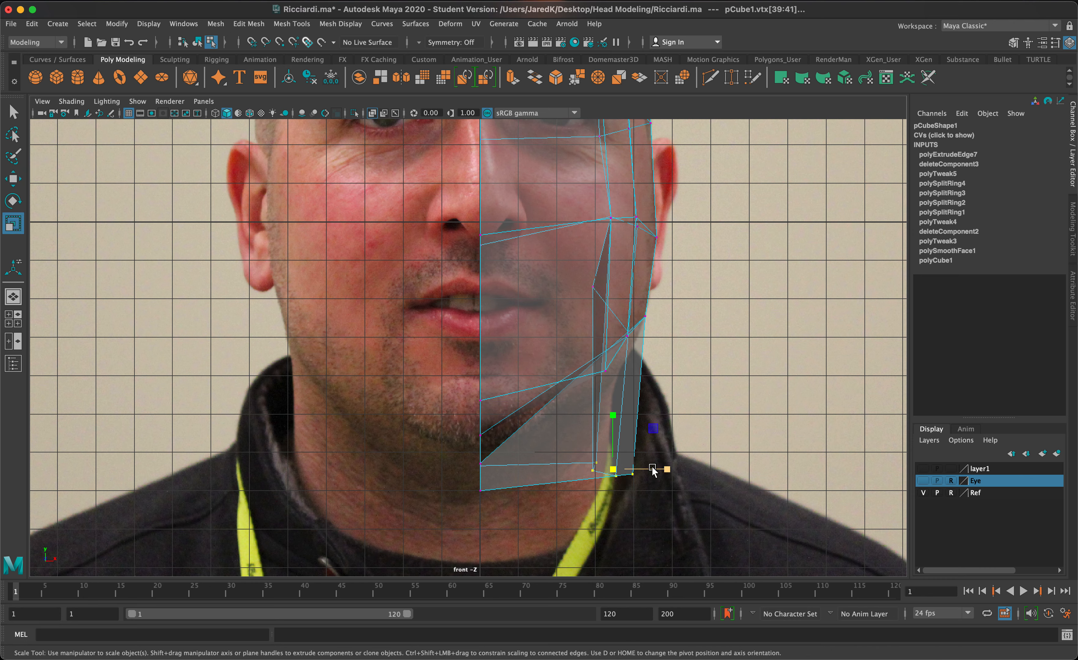
mouse_move(666, 470)
left_mouse_down()
mouse_move(607, 466)
mouse_move(650, 473)
left_mouse_up()
key("w")
- In the perspective view, adjust the X position of the corner vertex at the back of the neck's lower edge
key("space")
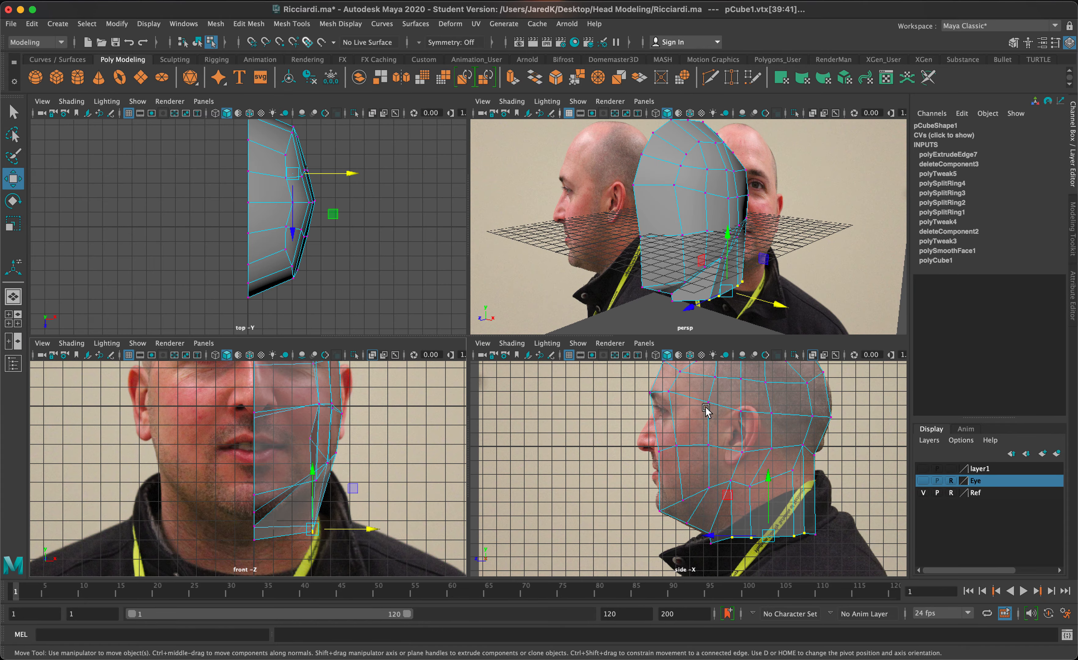
key("space")
key("space")
left_click_drag(751, 306, 629, 477, "alt")
left_click(554, 515)
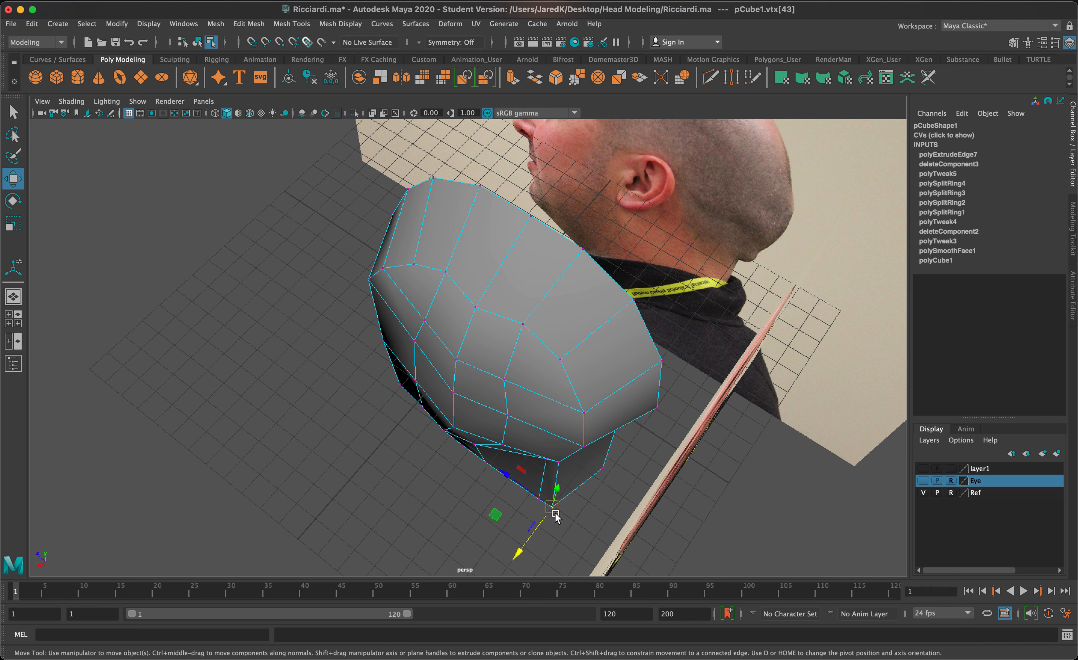
left_click_drag(542, 531, 717, 456)
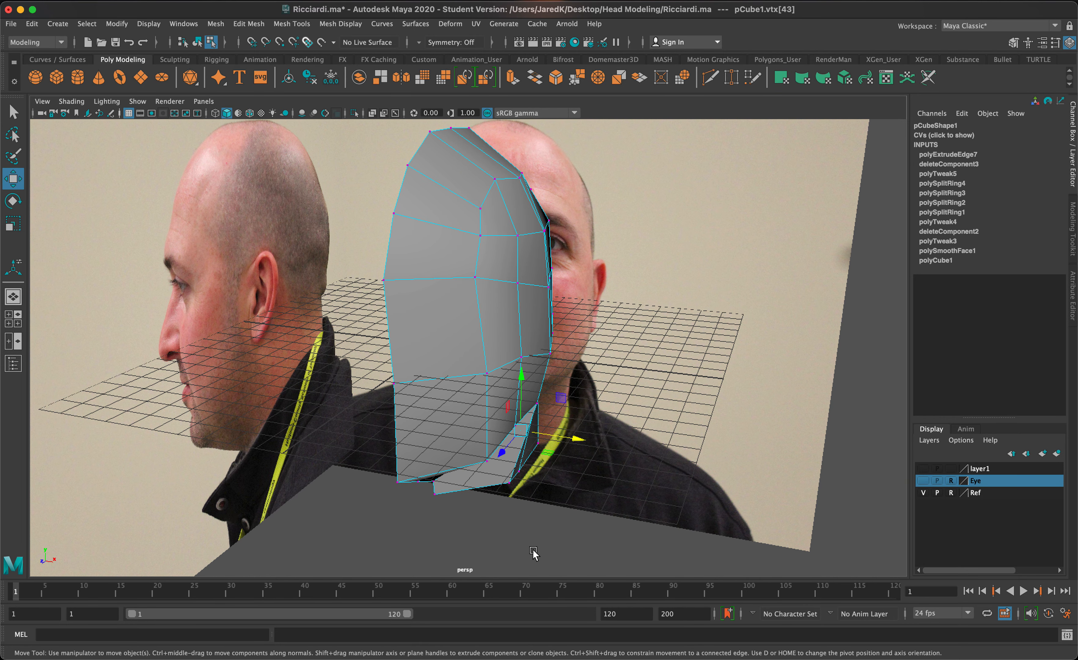
- Adjust the vertices at the neck's lower edge and the jaw angle, check the shape in smooth preview, and return to the unsmoothed display
left_click(506, 484)
left_click_drag(543, 481, 567, 428)
left_click(516, 398)
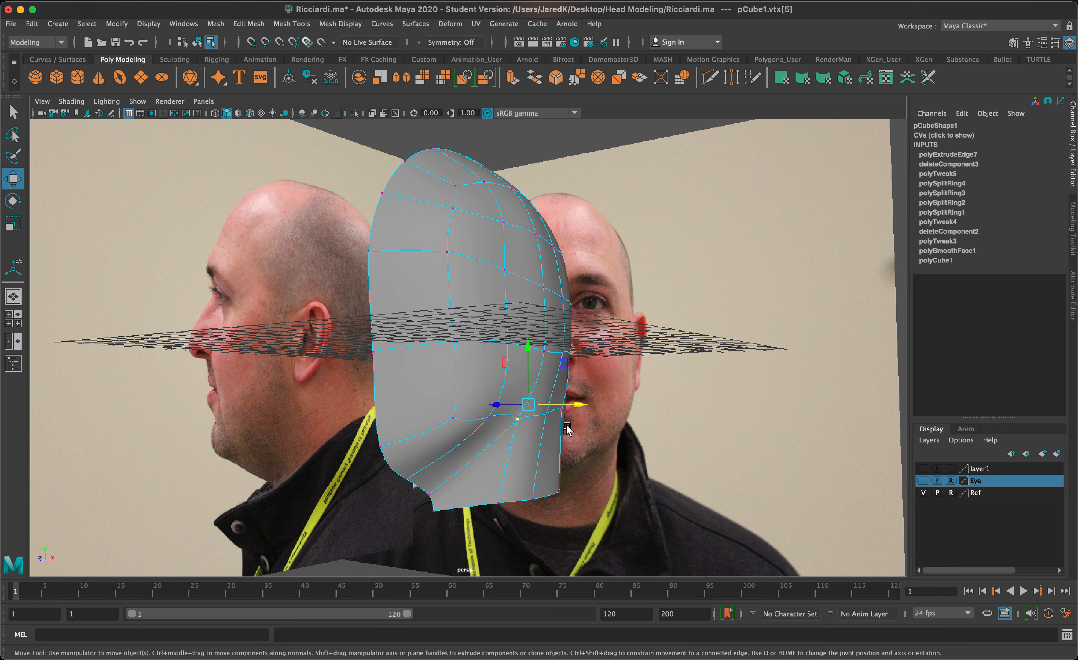
key("1")
- In the side view, raise the vertex where the chin meets the neck and move the front lower neck vertex forward and slightly up
key("space")
key("space")
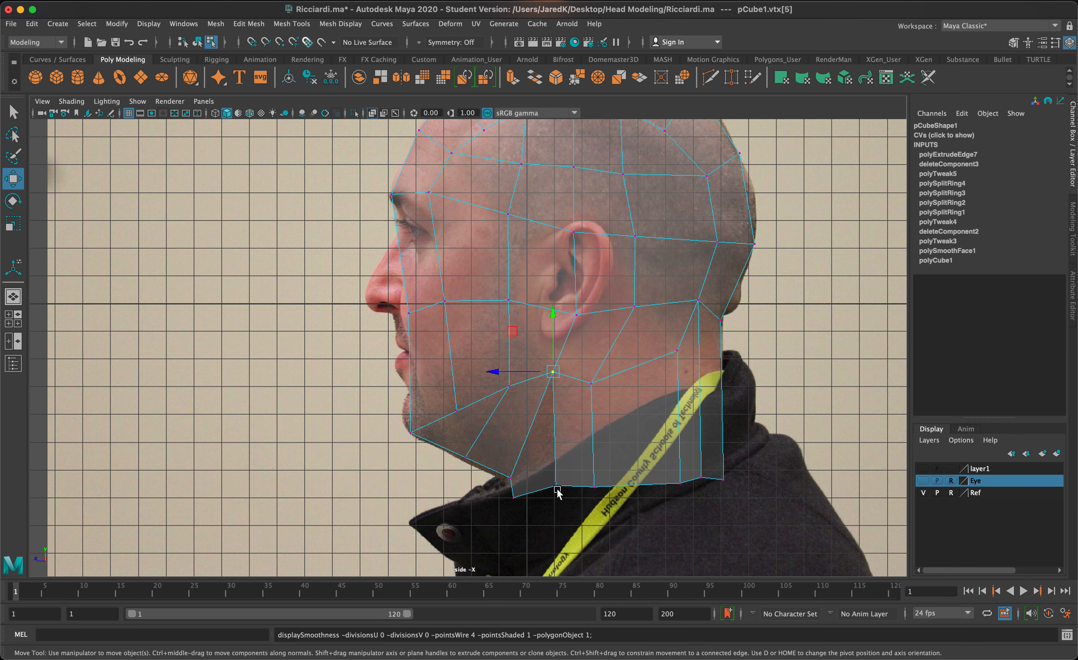
scroll(373, 490, "up", 4)
middle_click_drag(505, 496, 510, 437, "alt")
left_click(544, 494)
left_click_drag(544, 491, 543, 483)
left_click(564, 546)
left_click_drag(565, 546, 544, 537)
- Fit the vertex under the chin and the chin tip vertex to the jaw outline of the side reference
left_click(468, 462)
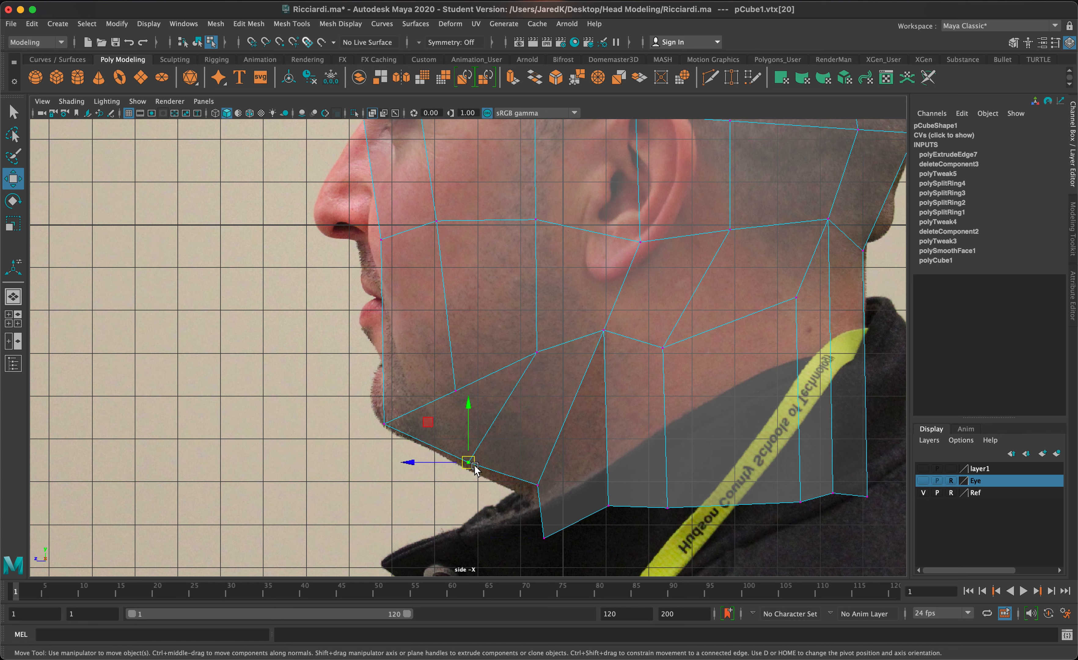
left_click_drag(468, 463, 469, 469)
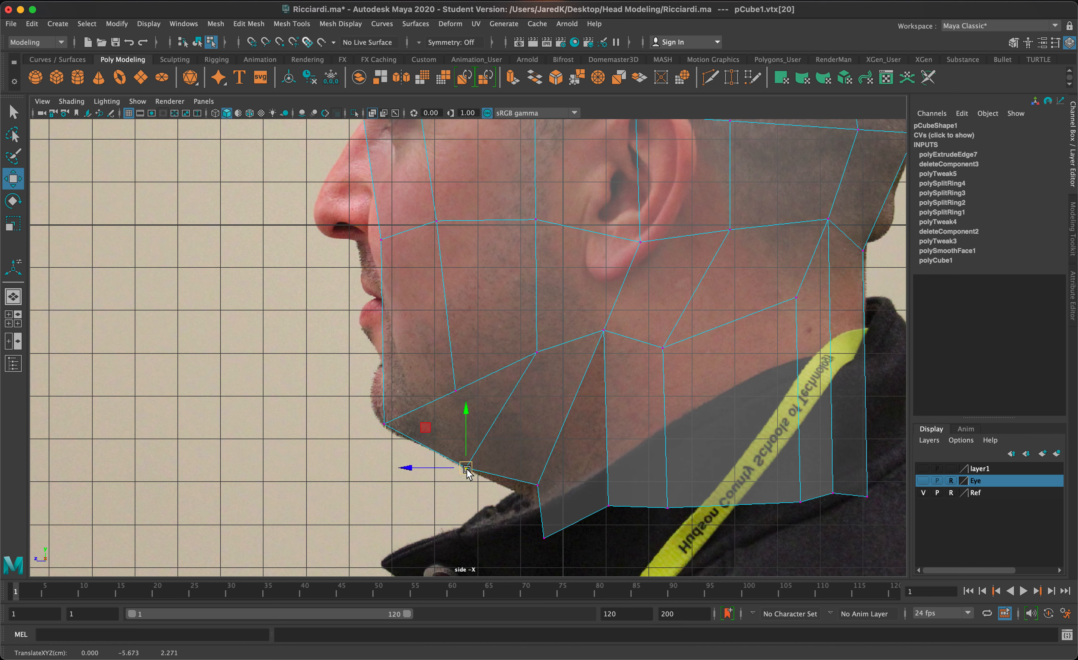
left_click(379, 424)
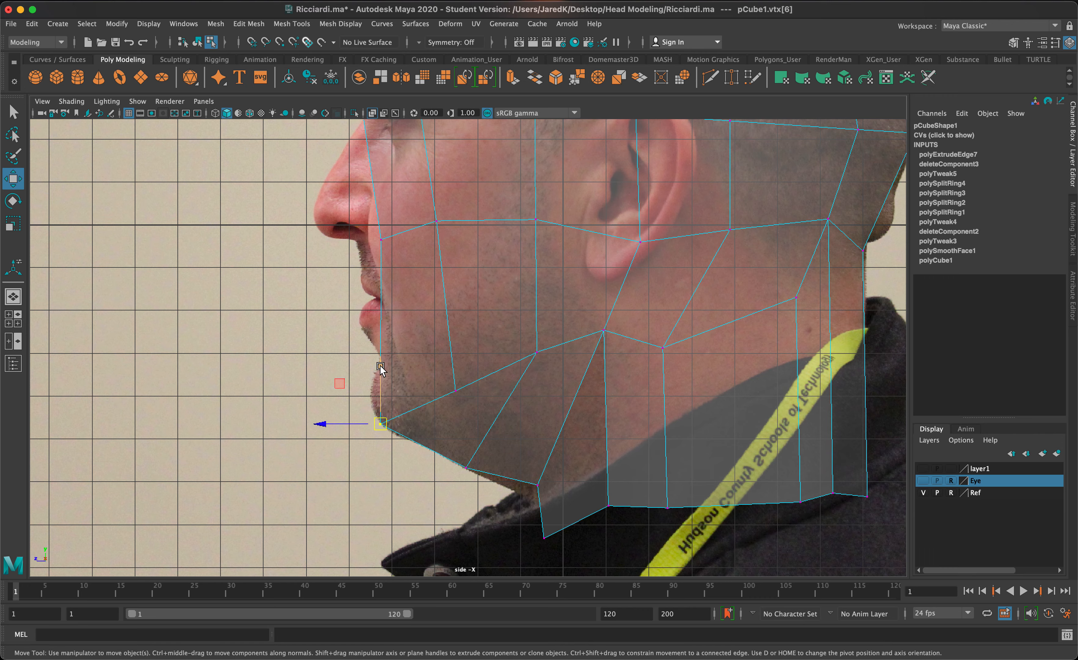
scroll(517, 338, "up", 5)
middle_click_drag(515, 350, 375, 230, "alt")
scroll(400, 223, "up", 2)
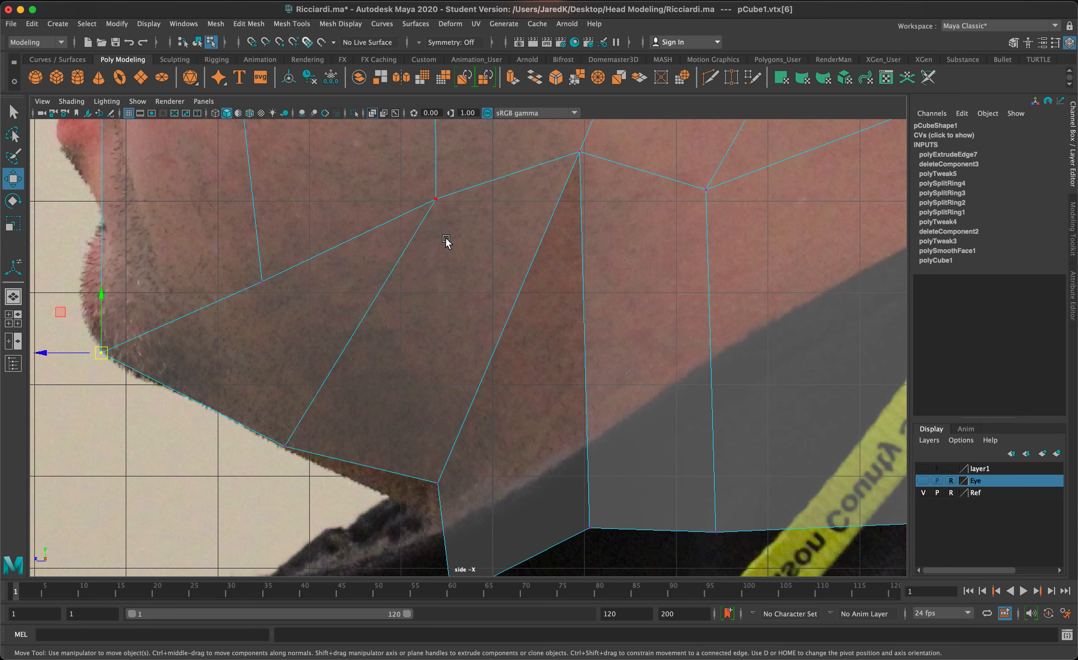
scroll(445, 238, "down", 9)
middle_click_drag(528, 247, 535, 320, "alt")
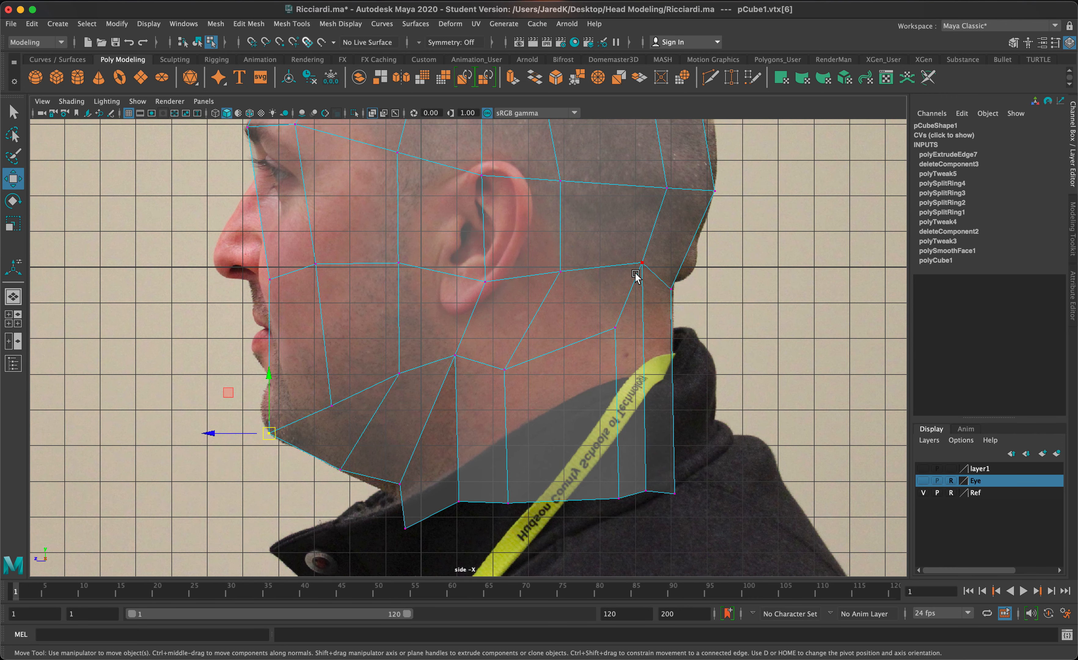
- Lower the vertex beside the nape and raise the earlobe vertex to even out the edge loop below the ear
left_click(642, 264)
left_click_drag(644, 264, 644, 290)
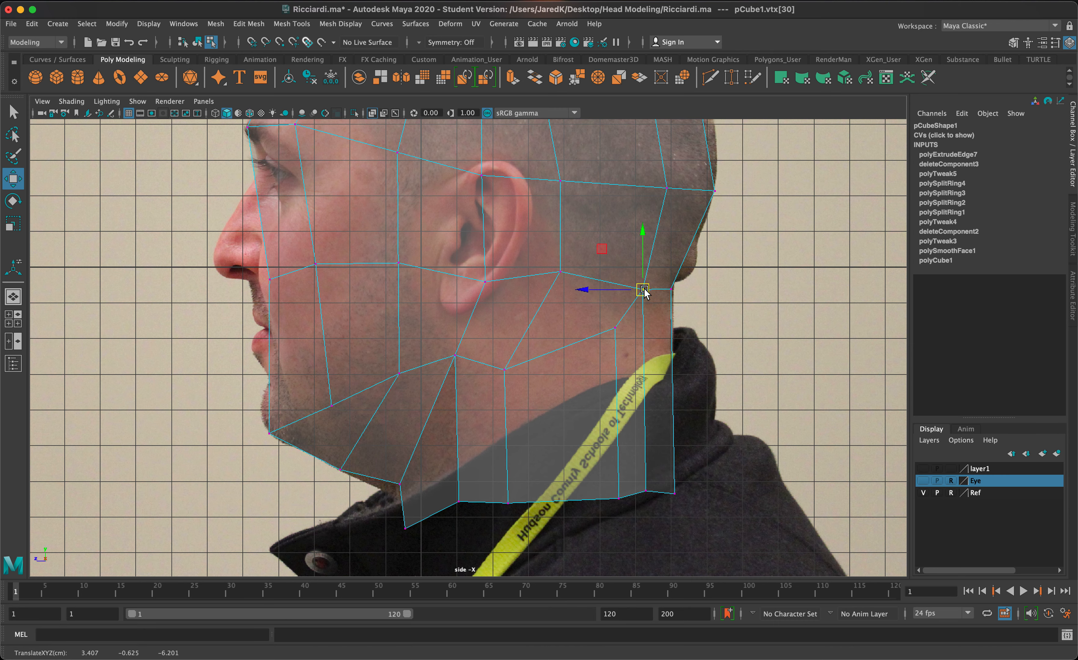
left_click(485, 281)
left_click_drag(485, 282, 486, 270)
middle_click_drag(486, 270, 531, 413, "alt")
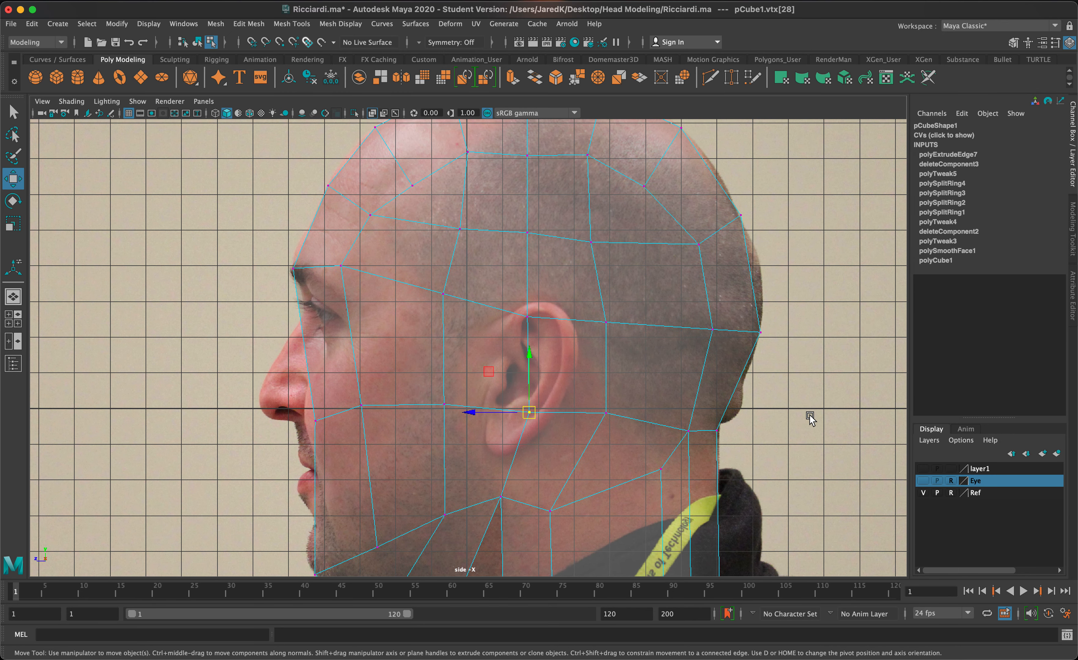
middle_click_drag(381, 523, 421, 457, "alt")
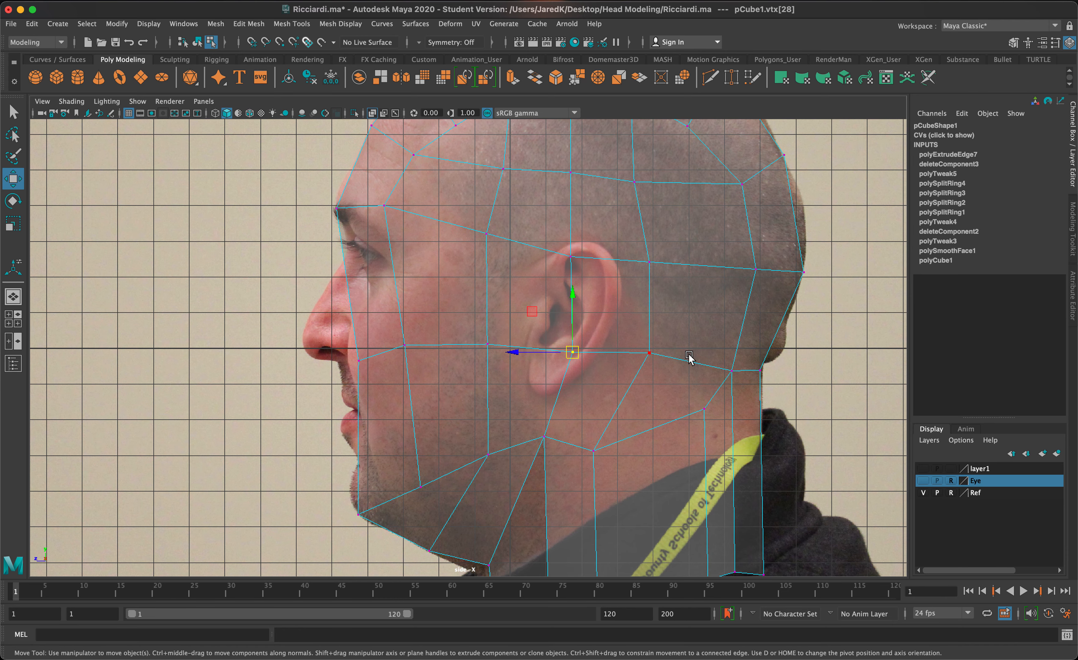
- Insert an edge loop across the lower face, running from just below the mouth back to the nape
left_click(304, 26)
left_click(318, 114)
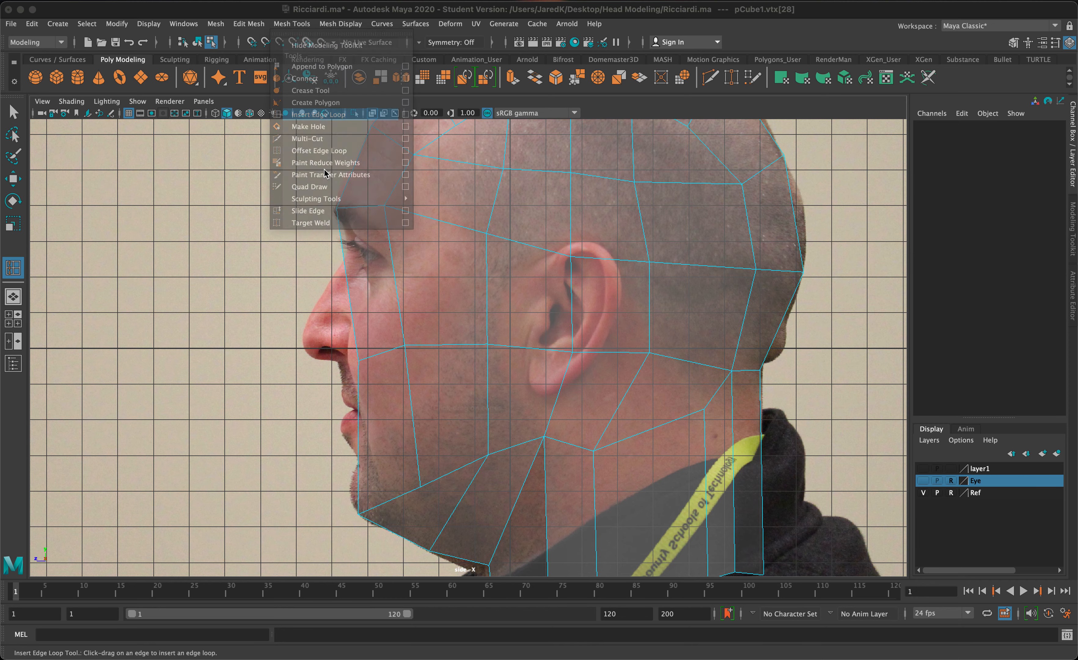
left_click_drag(358, 465, 362, 454)
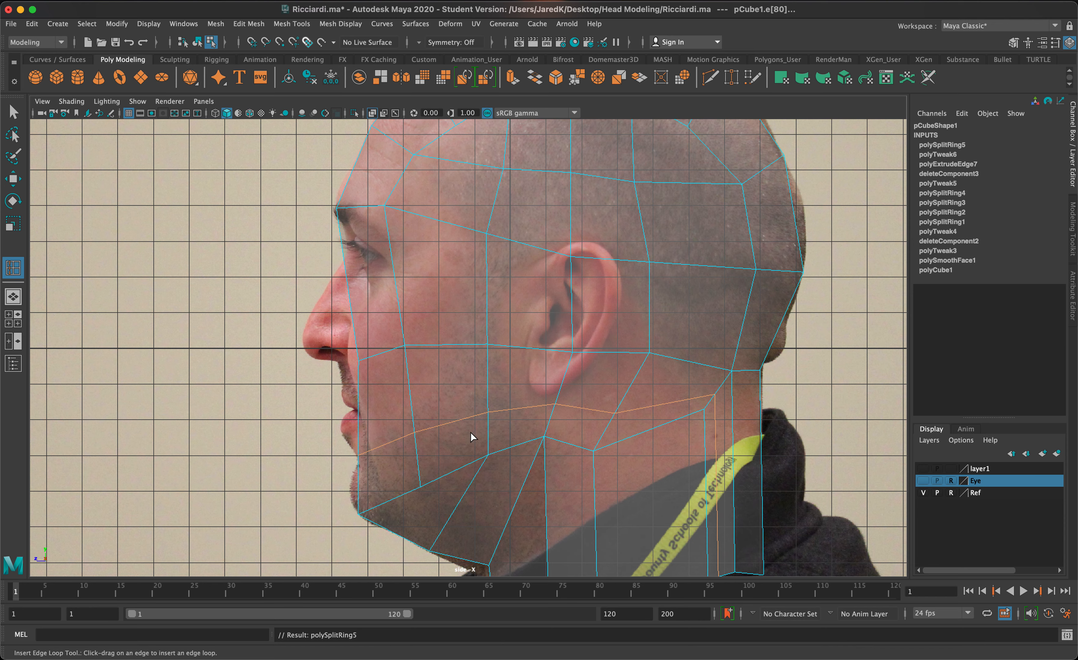
key("q")
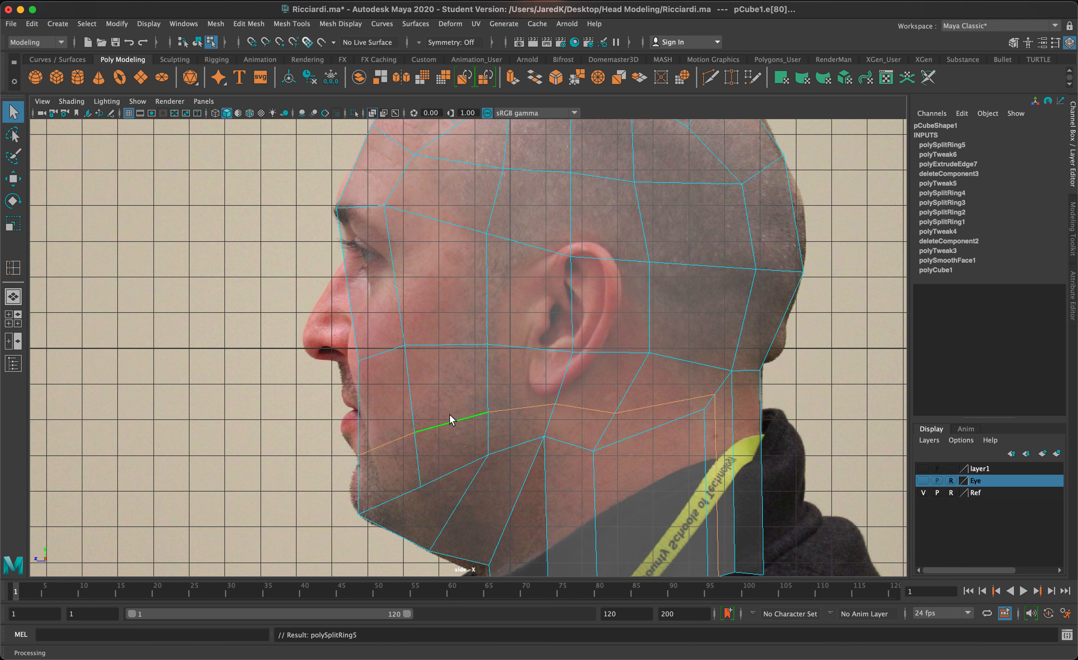
- In vertex mode, move the nape-side corner vertex of the new loop up and back
right_click_drag(347, 450, 308, 326)
left_click(361, 459)
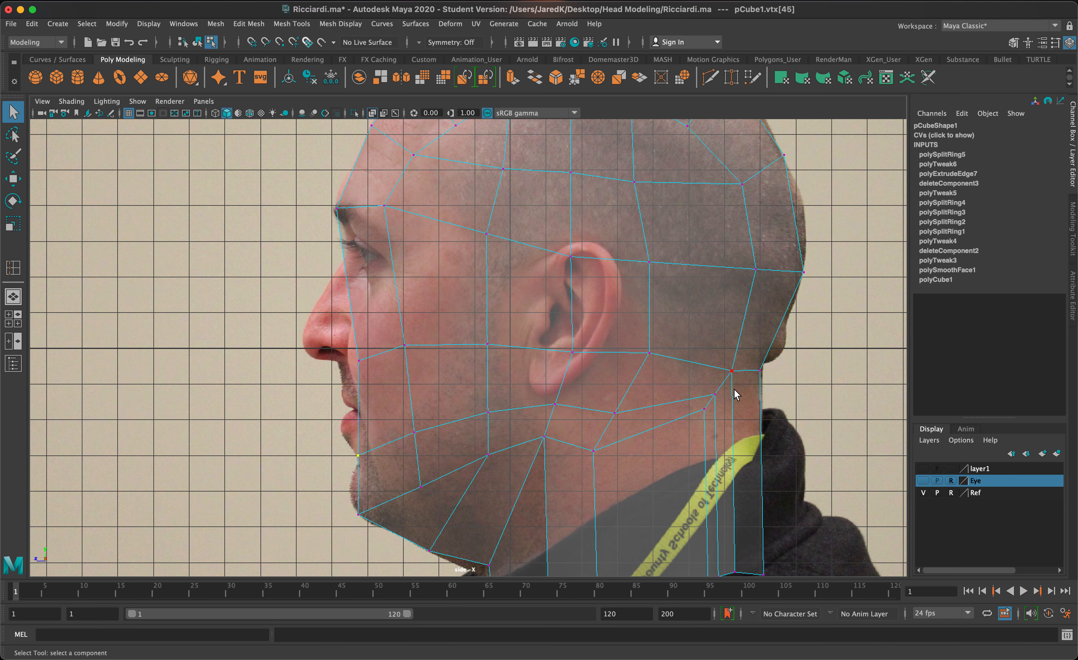
key("w")
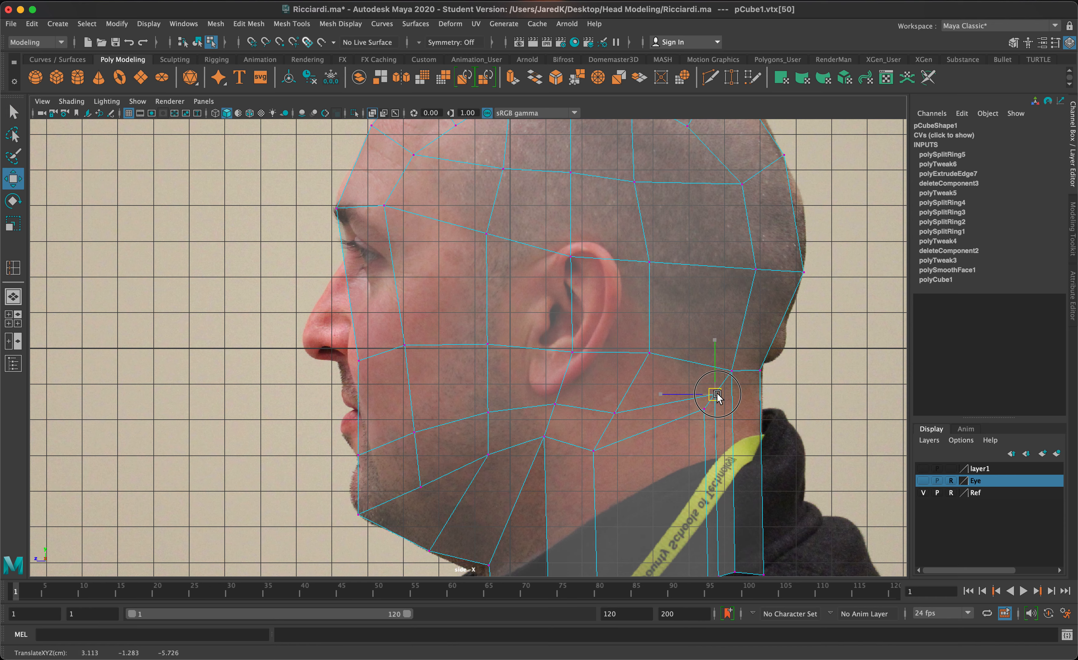
left_click_drag(720, 394, 723, 398)
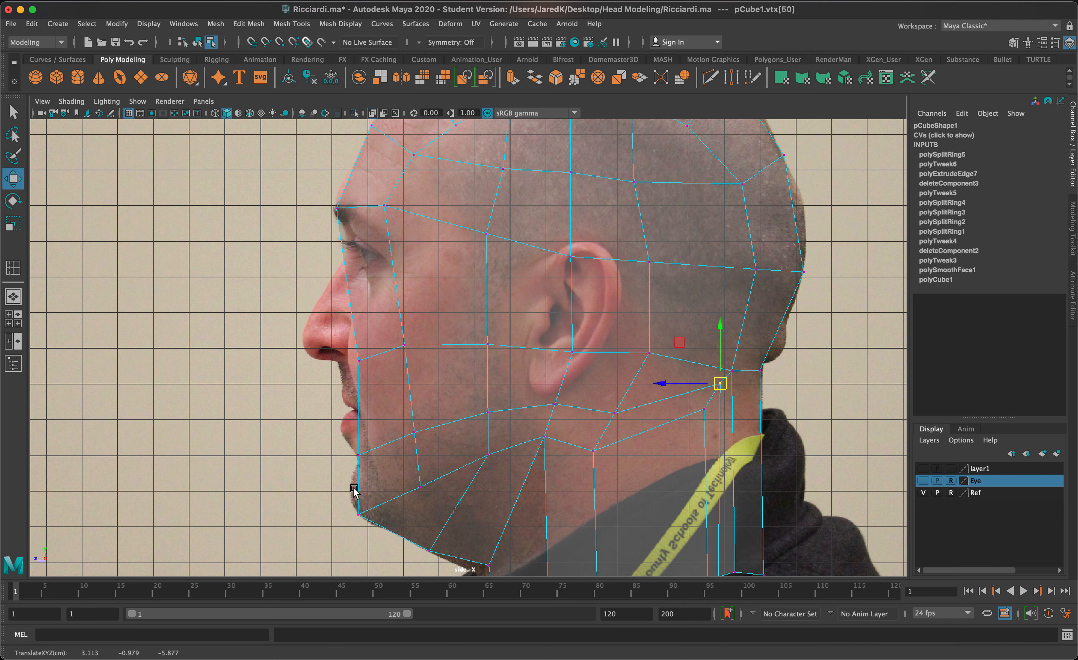
- Insert another edge loop between the mouth and the jawline and move its front vertex forward to the chin outline
key("y")
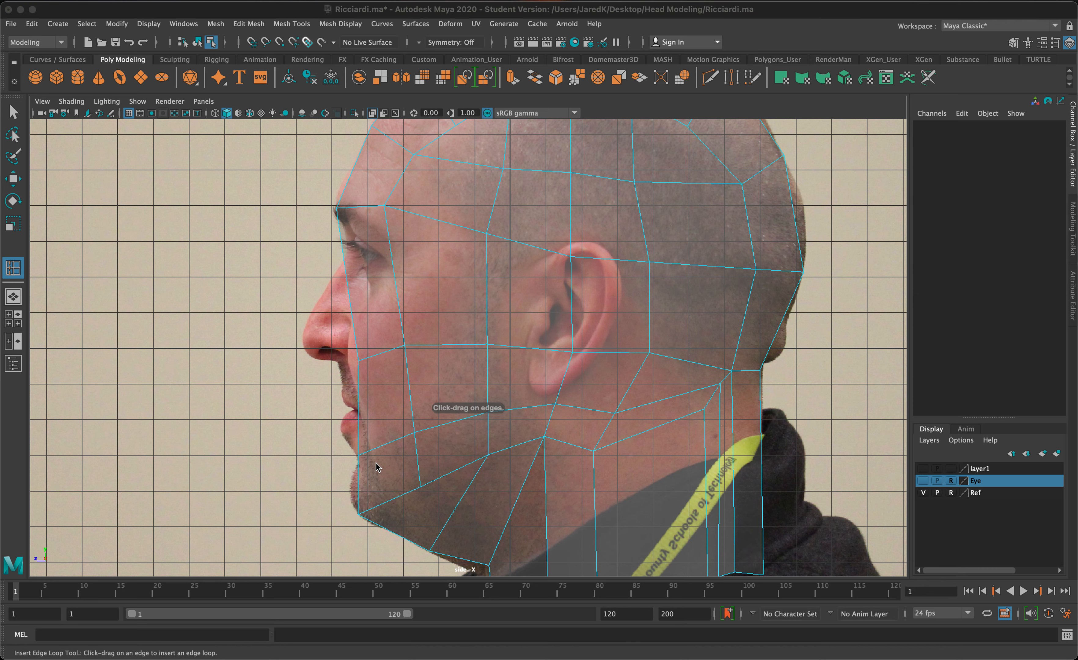
left_click_drag(359, 490, 359, 481)
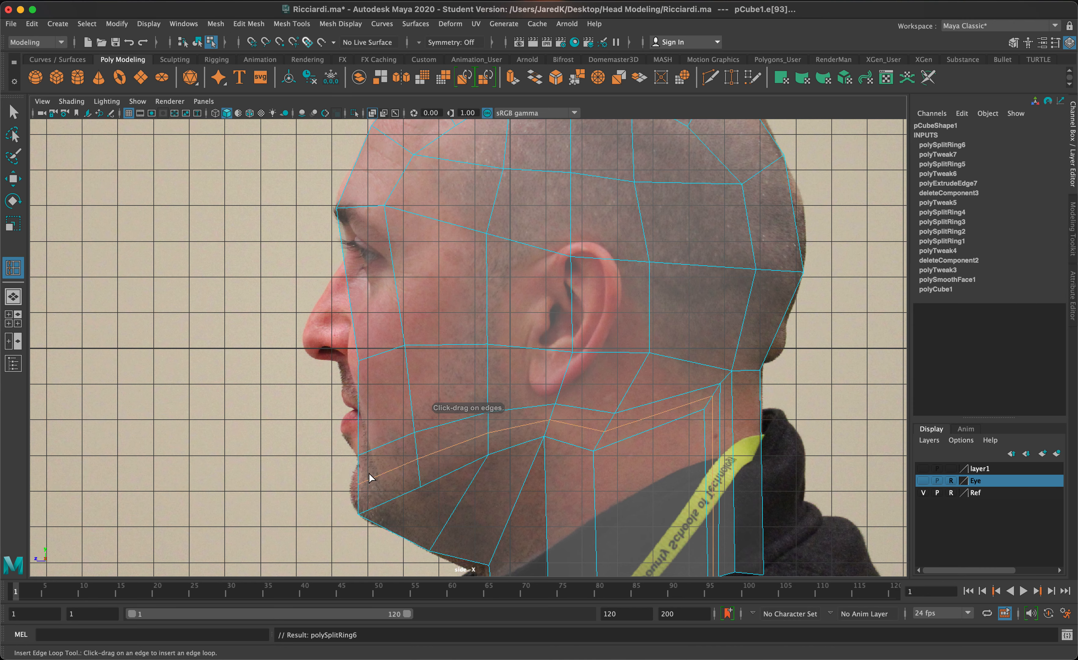
key("q")
right_click_drag(372, 480, 261, 274)
left_click(358, 484)
key("w")
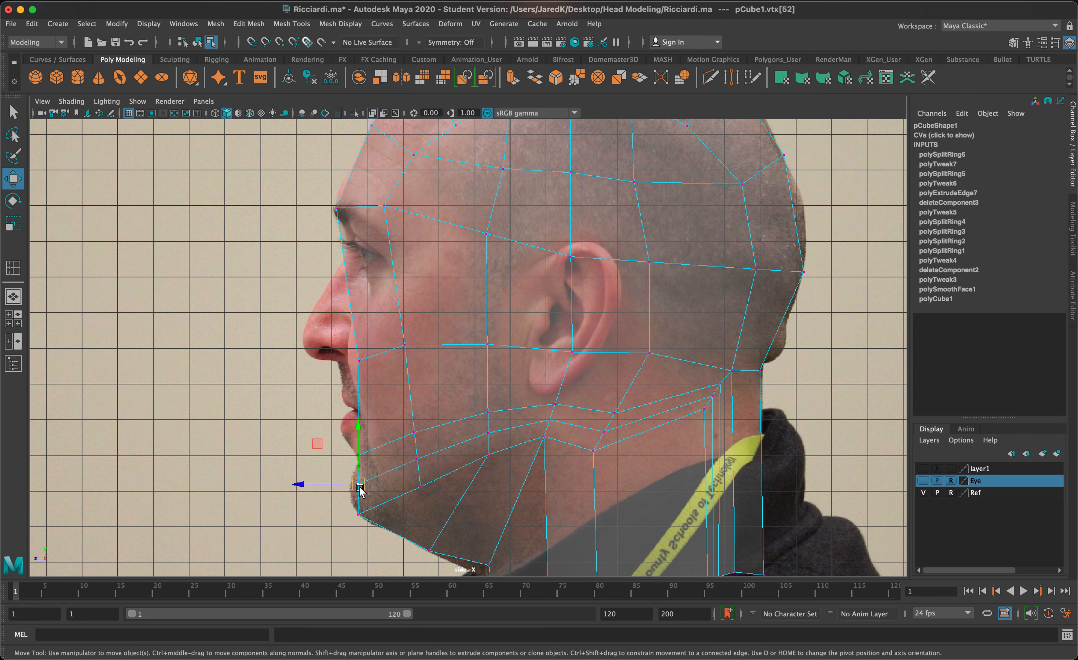
left_click_drag(359, 484, 349, 489)
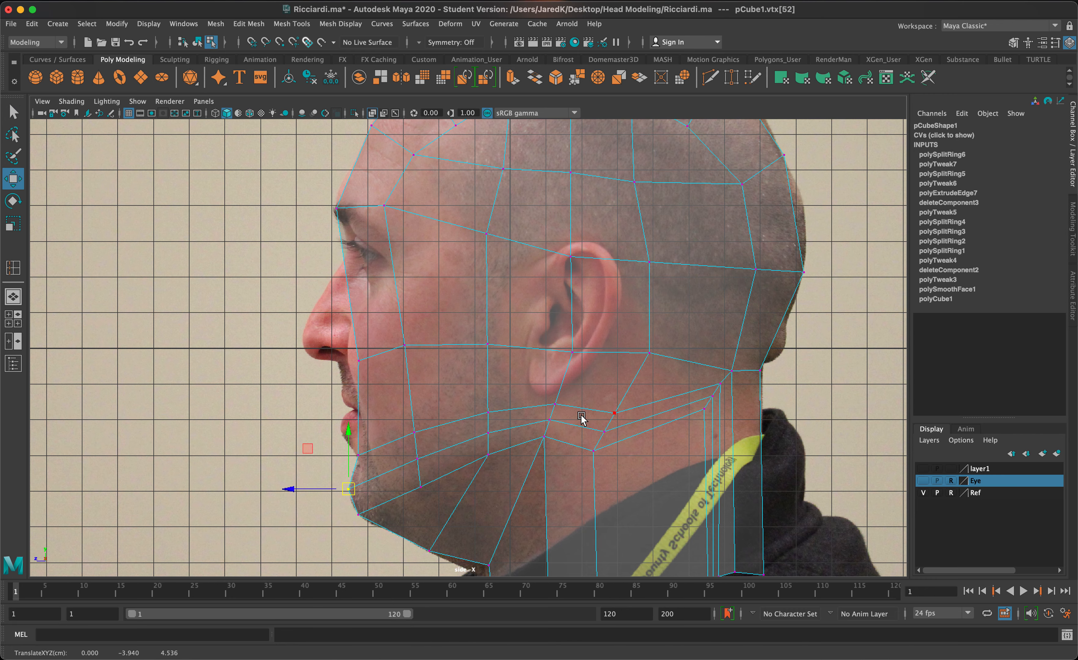
- In the front view, move the new loop's jaw vertex and the jawline vertex below it inward toward the chin
key("space")
key("space")
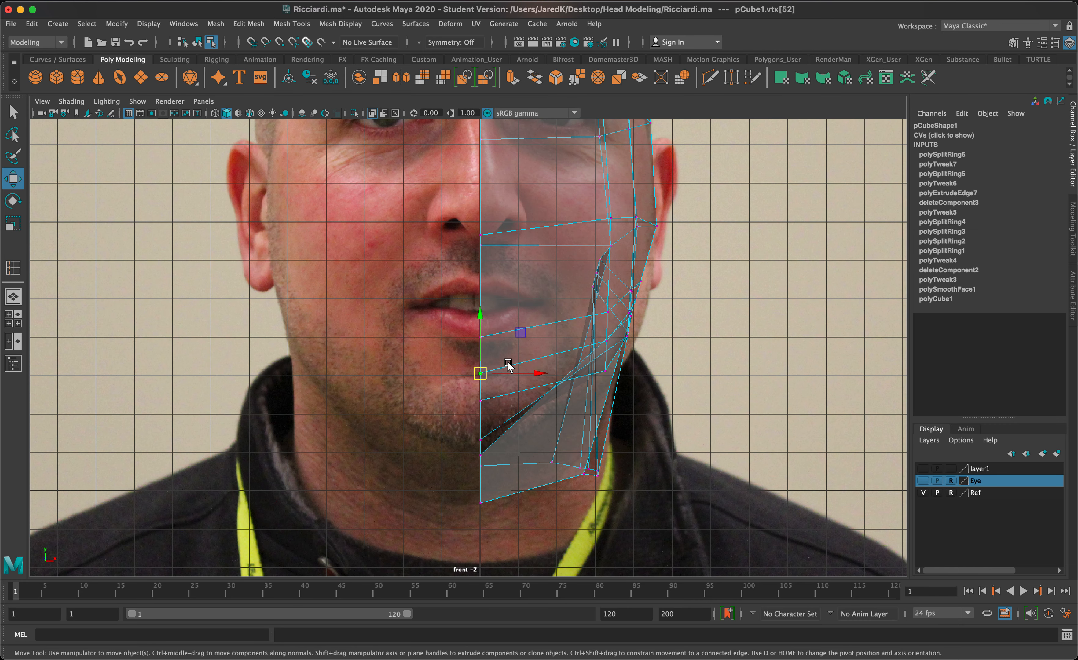
left_click(599, 347)
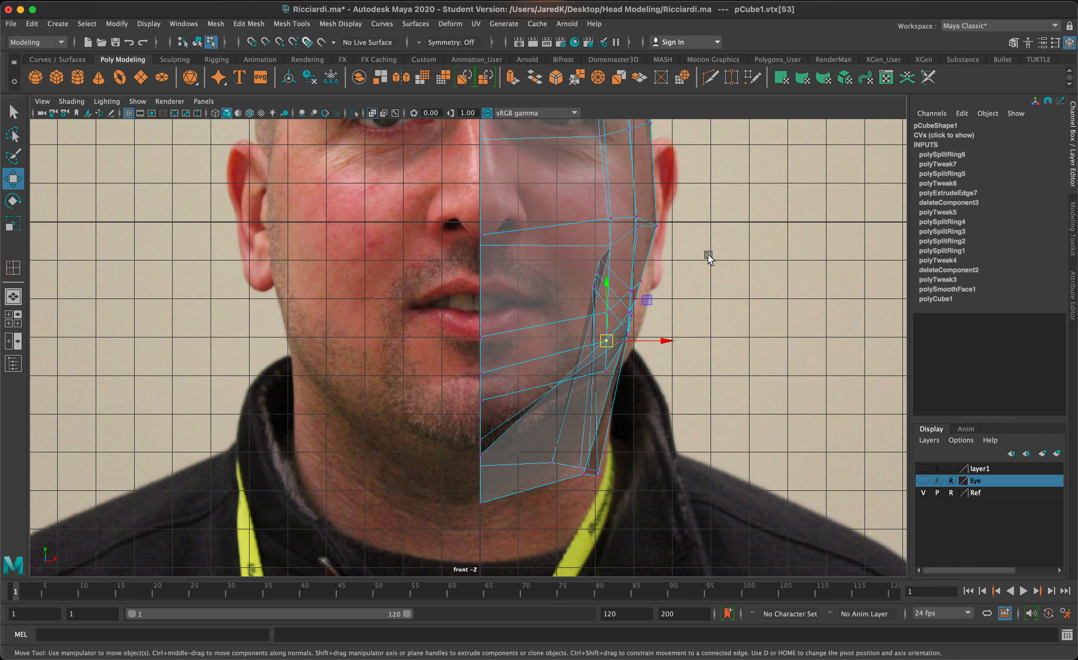
middle_click_drag(708, 255, 697, 225, "alt")
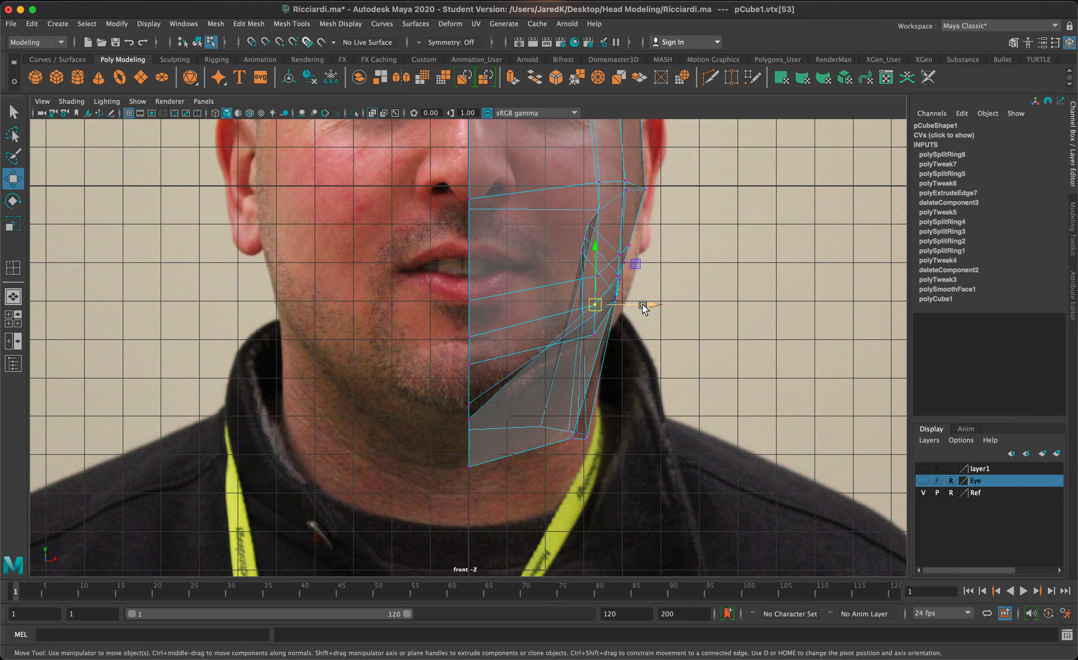
left_click_drag(643, 306, 551, 352)
left_click(604, 332)
key("space")
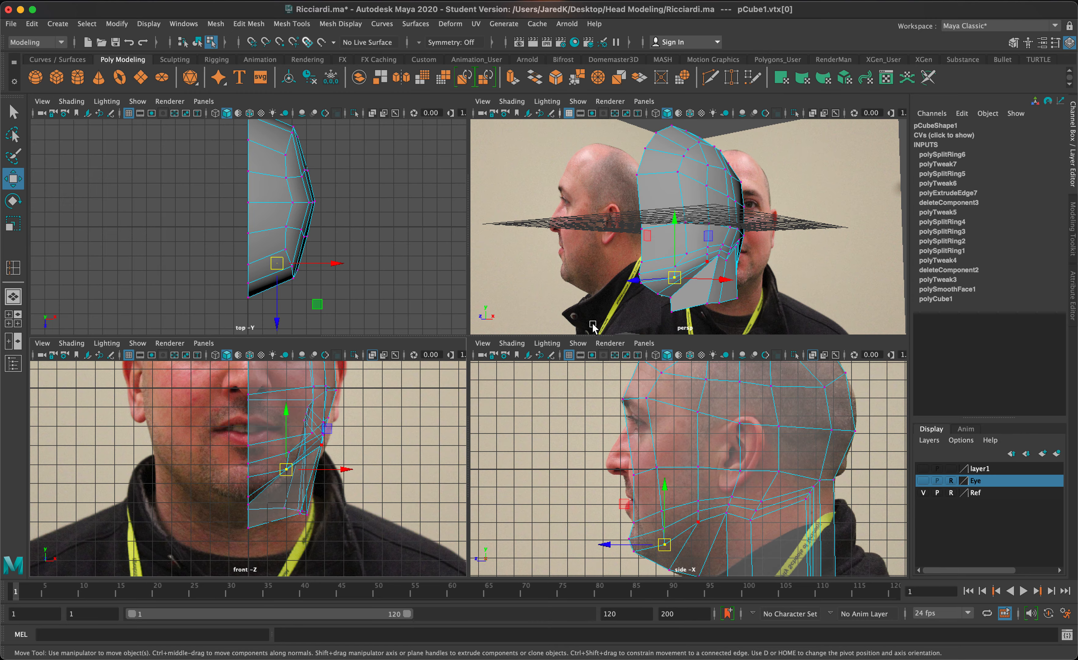
- In the side view, move the same two jaw vertices slightly forward toward the chin to round the lower face
left_click_drag(743, 247, 711, 263, "alt")
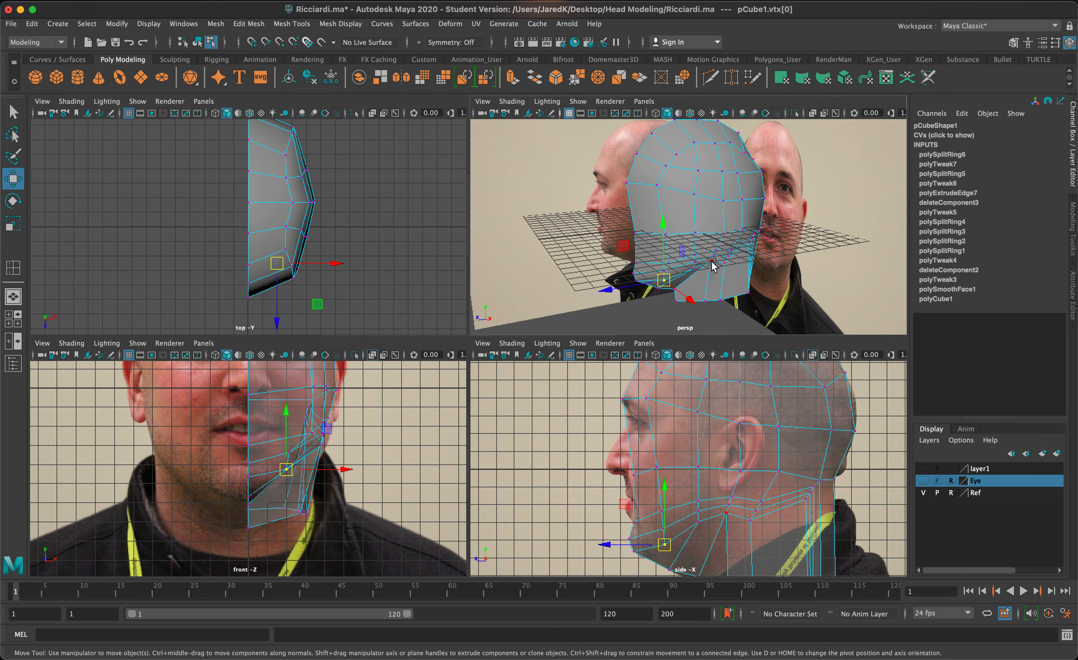
left_click_drag(631, 546, 620, 548)
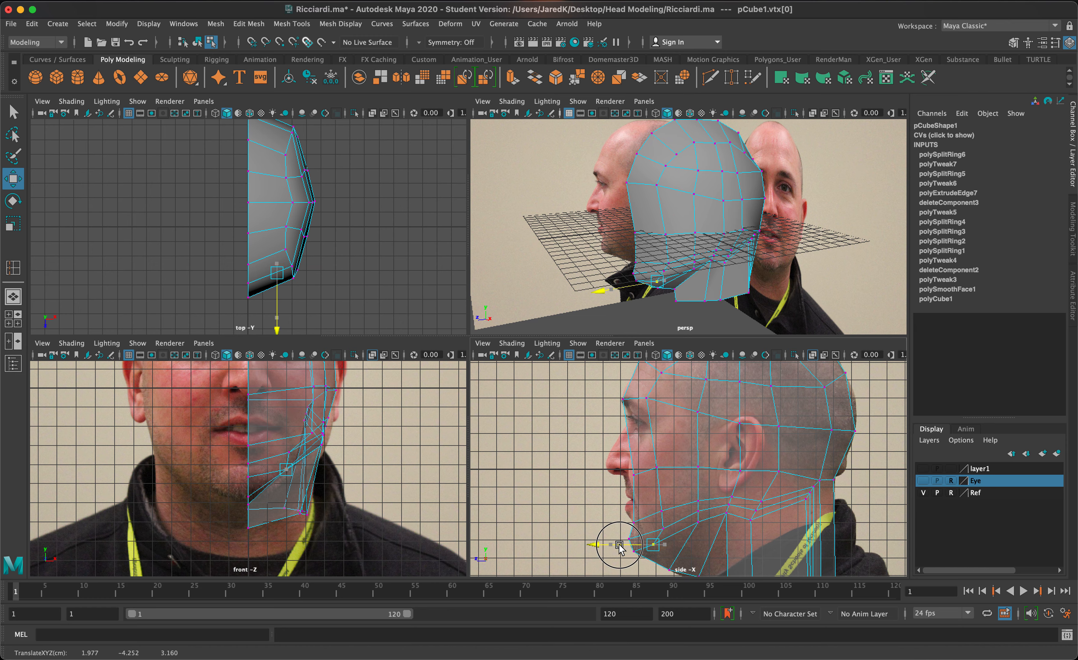
left_click_drag(677, 271, 652, 260, "alt")
left_click(668, 263)
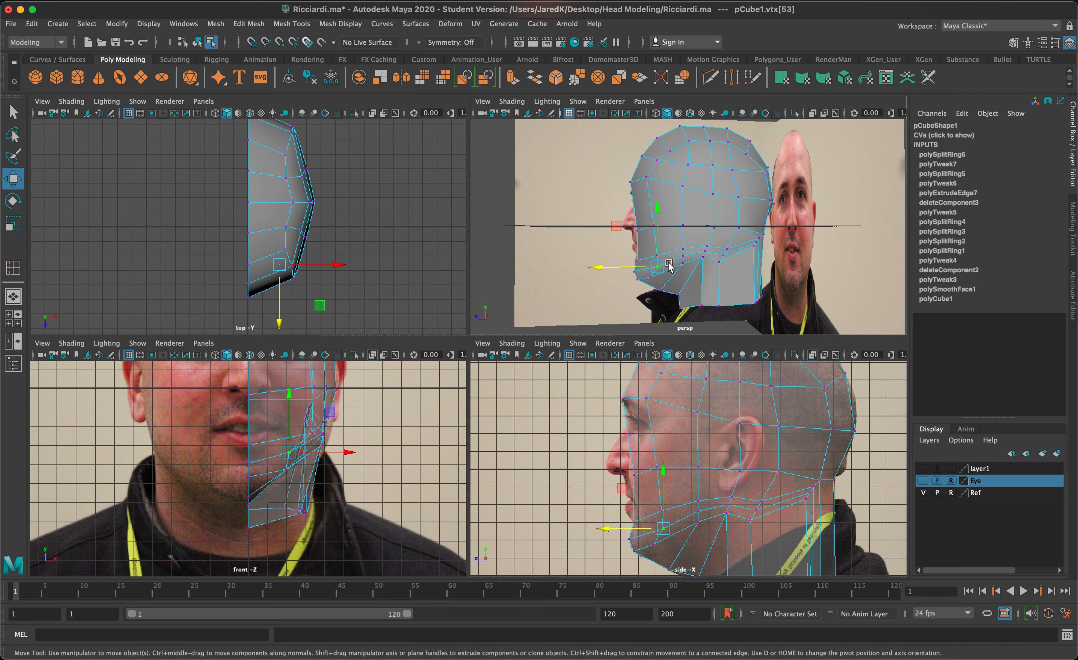
left_click_drag(628, 528, 618, 528)
- Inspect the reshaped jaw and the overall half head from several angles against the reference photos
left_click_drag(702, 331, 768, 325, "alt")
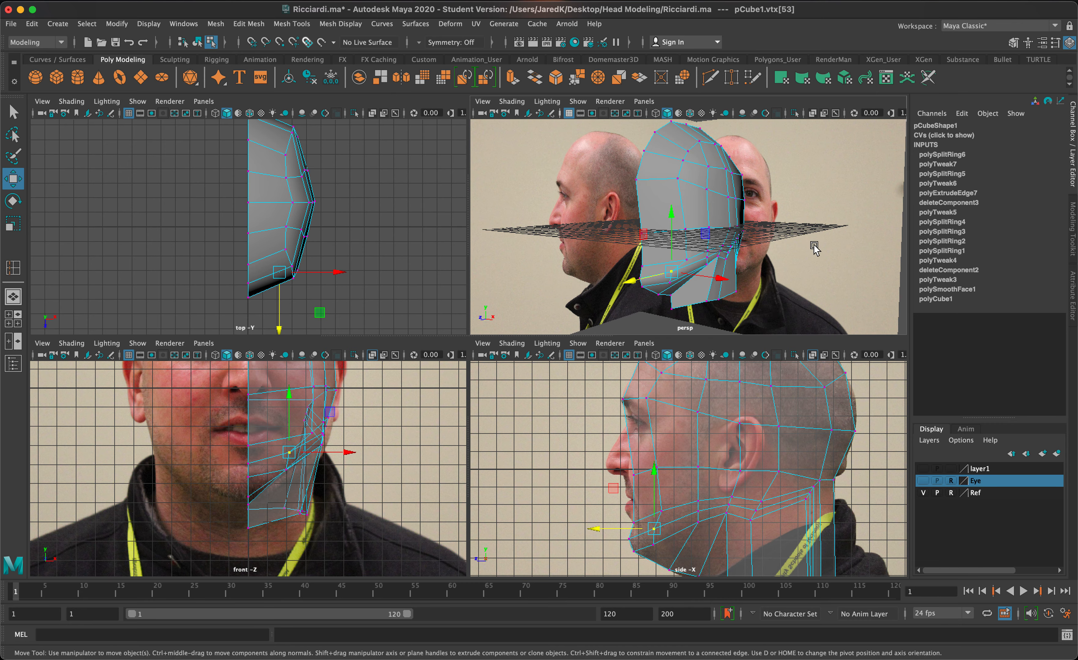
left_click_drag(744, 436, 746, 400, "alt")
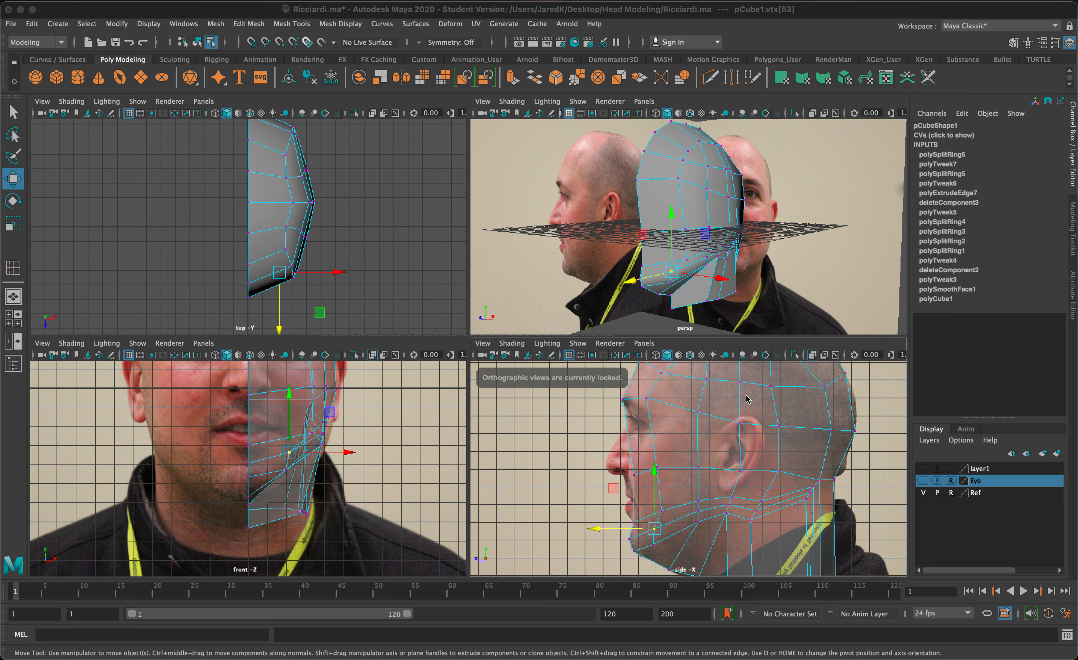
mouse_move(833, 257)
left_mouse_down("alt")
mouse_move(722, 253)
mouse_move(746, 272)
mouse_move(852, 274)
mouse_move(839, 275)
left_mouse_up("alt")
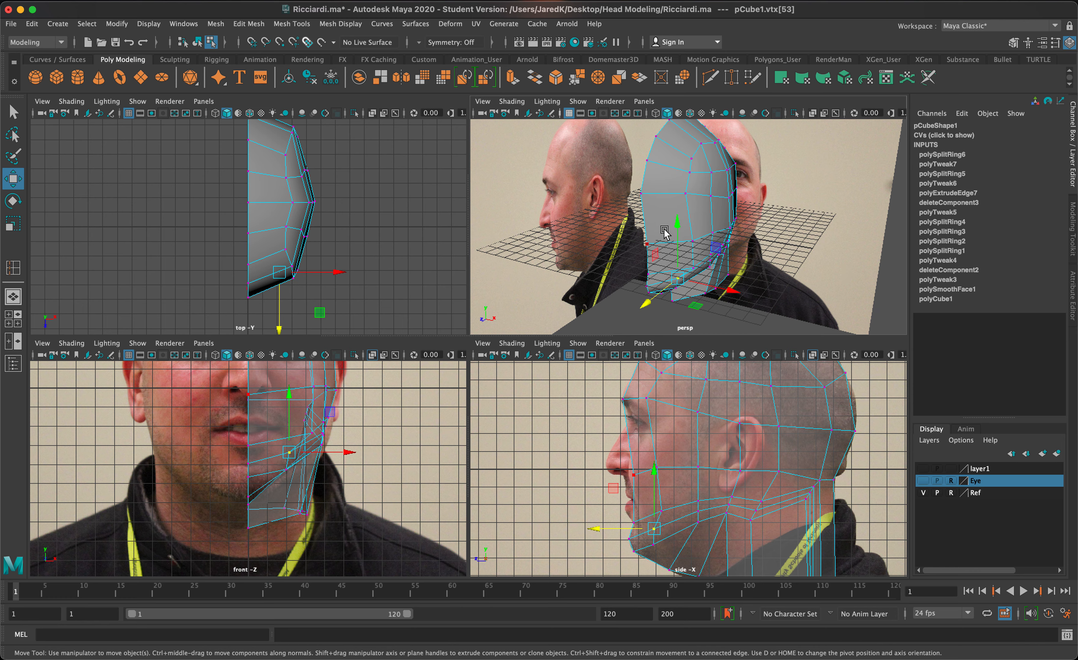
mouse_move(818, 257)
left_mouse_down("alt")
mouse_move(734, 256)
mouse_move(822, 256)
left_mouse_up("alt")
scroll(739, 457, "down", 2)
scroll(751, 234, "down", 4)
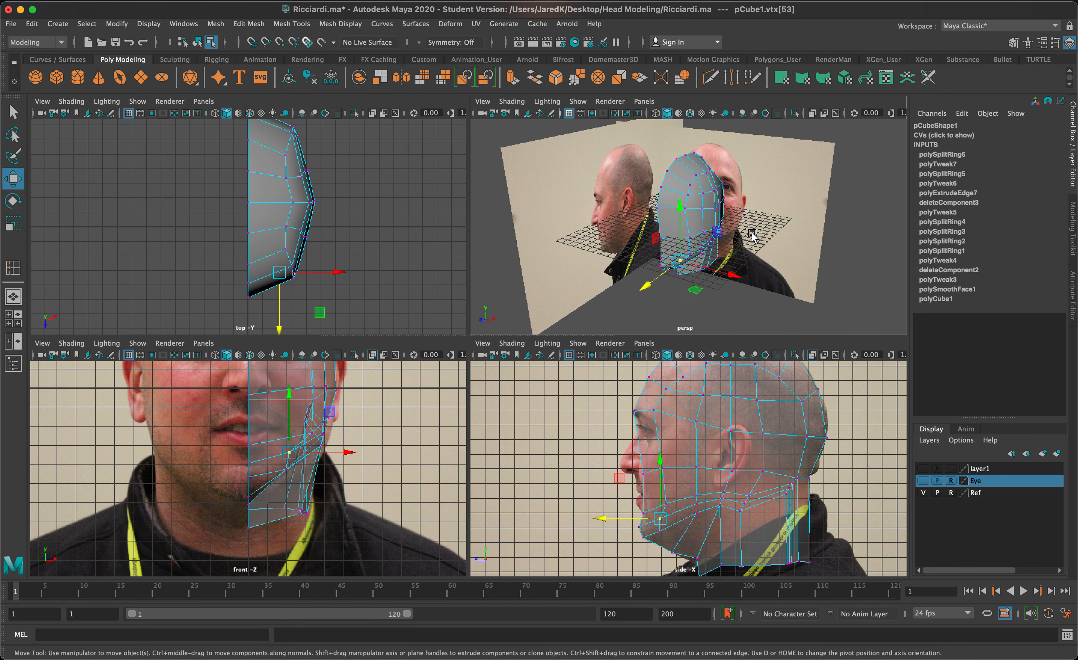
left_click_drag(750, 235, 801, 226, "alt")
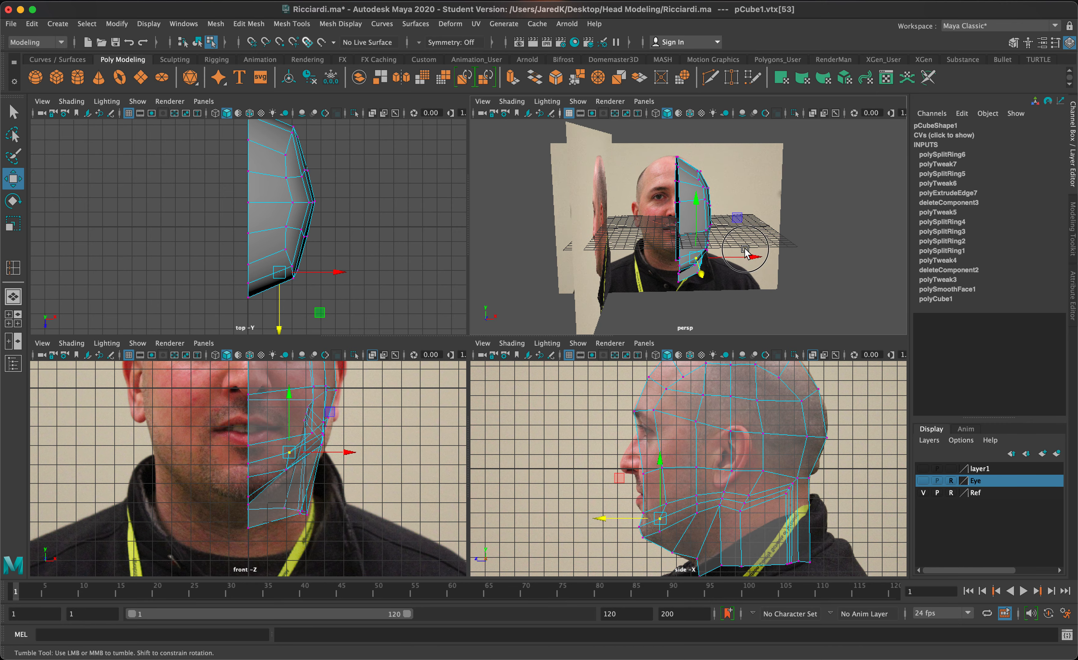